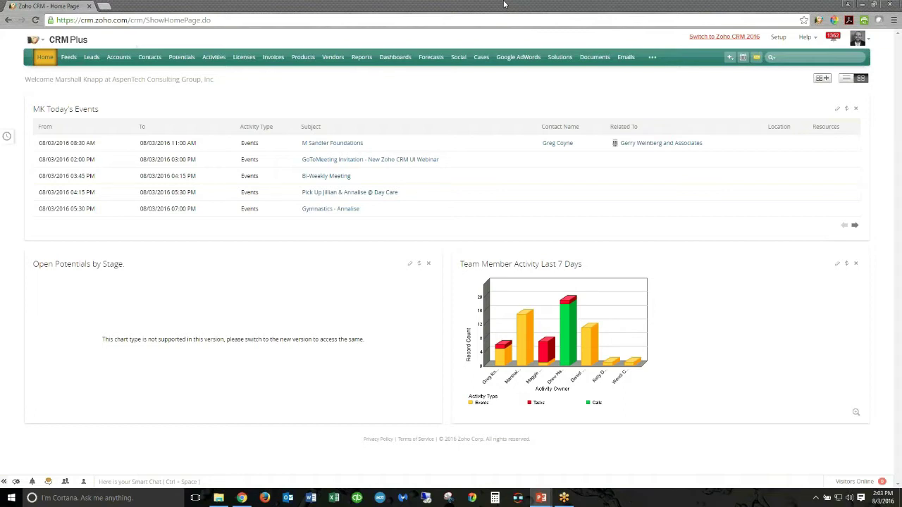
- Bring the Zoho CRM browser window forward and switch to the Zoho CRM 2016 interface
{"action": "left_click", "coordinate": [498, 10]}
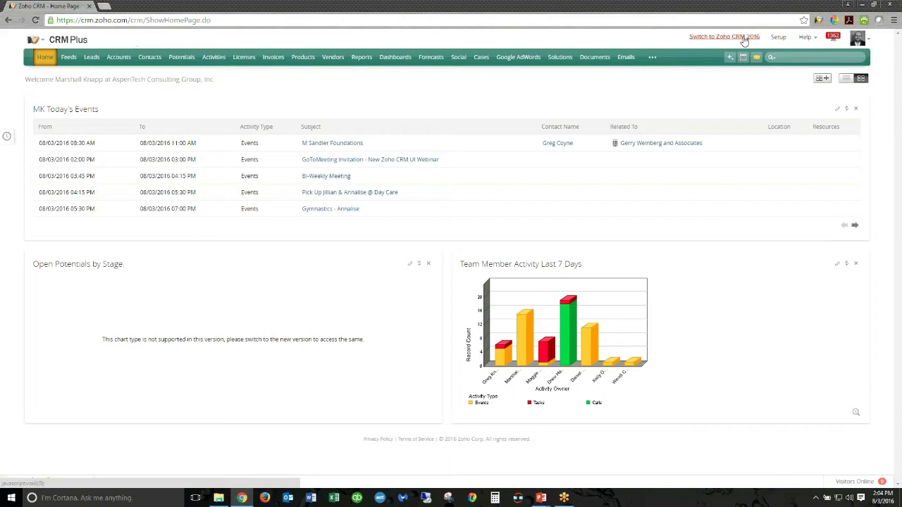
{"action": "left_click", "coordinate": [743, 39]}
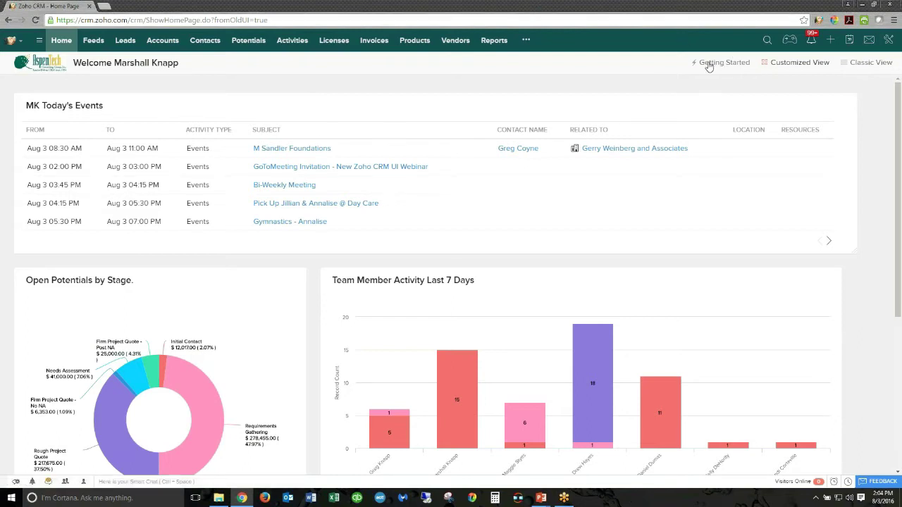
- Review the six Getting Started setup cards and help links, then return to Customized View
{"action": "left_click", "coordinate": [708, 64]}
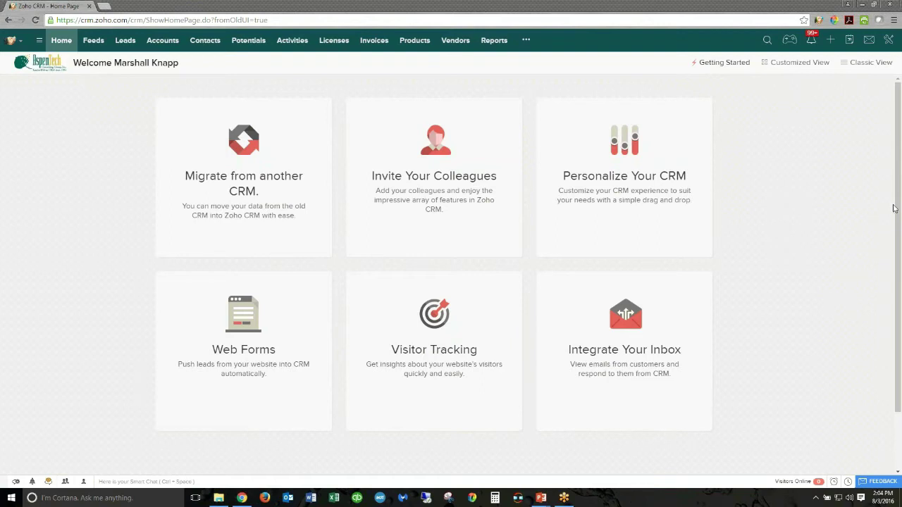
{"action": "mouse_move", "coordinate": [610, 115]}
{"action": "mouse_move", "coordinate": [251, 217]}
{"action": "mouse_move", "coordinate": [429, 207]}
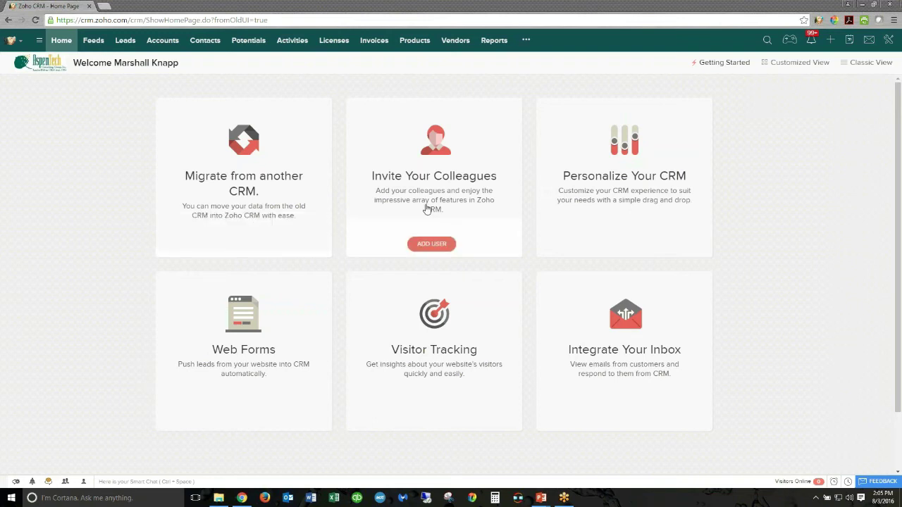
{"action": "mouse_move", "coordinate": [610, 197]}
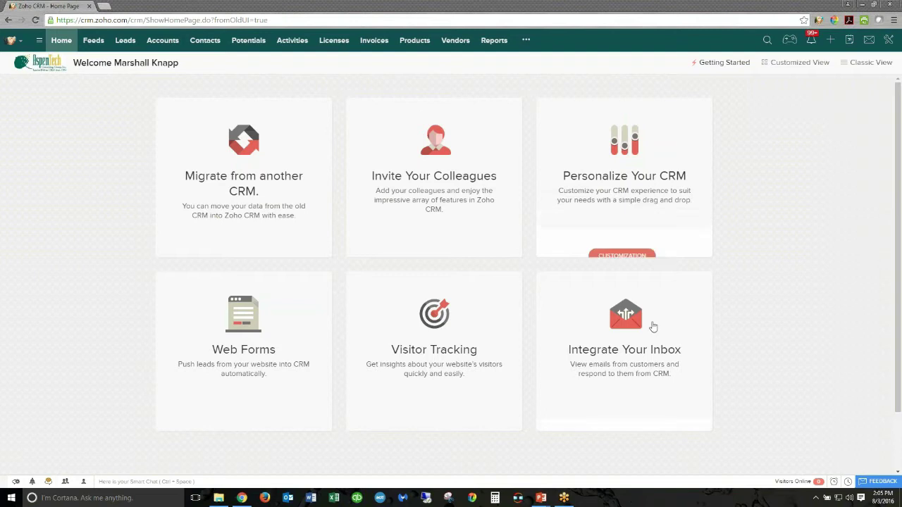
{"action": "mouse_move", "coordinate": [223, 371]}
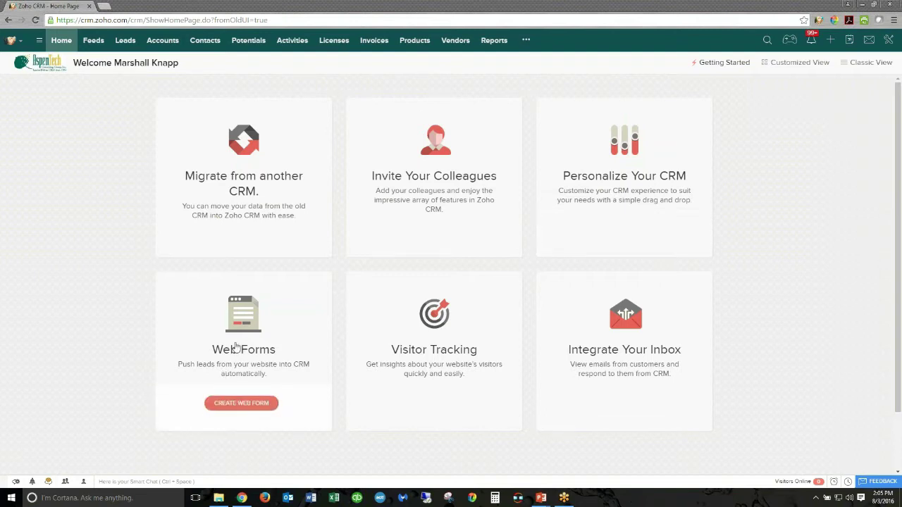
{"action": "mouse_move", "coordinate": [412, 352]}
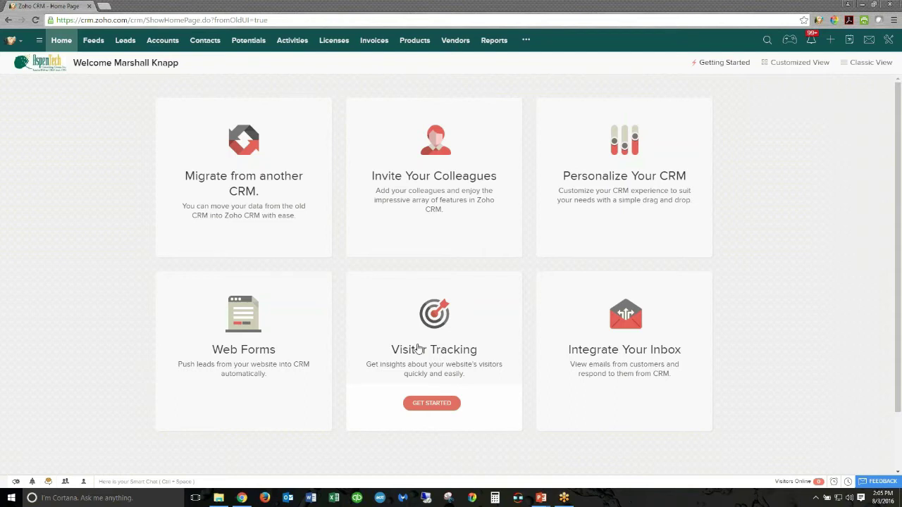
{"action": "mouse_move", "coordinate": [636, 342]}
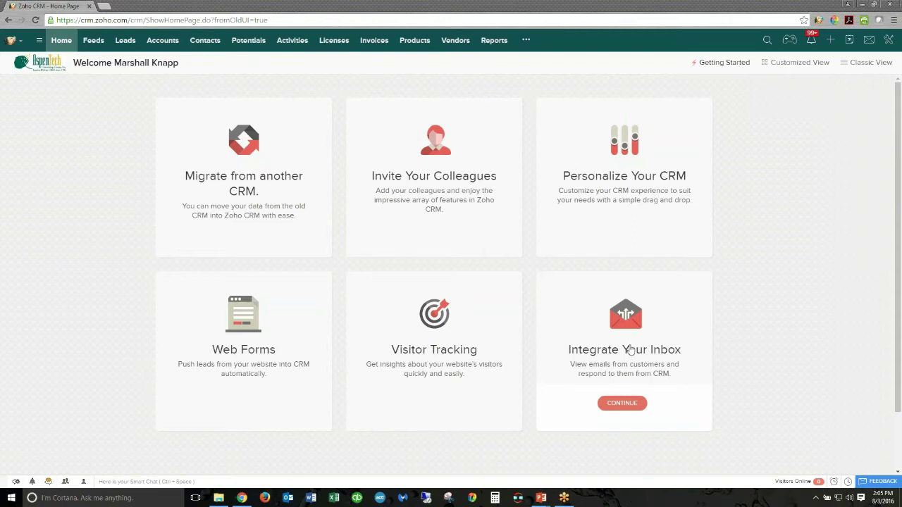
{"action": "scroll", "coordinate": [631, 350], "scroll_direction": "down", "scroll_amount": 1}
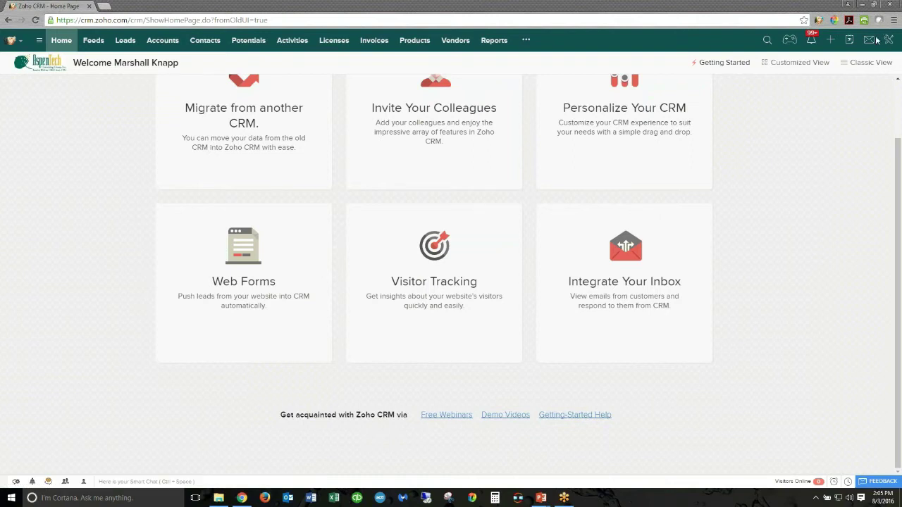
{"action": "left_click", "coordinate": [797, 62]}
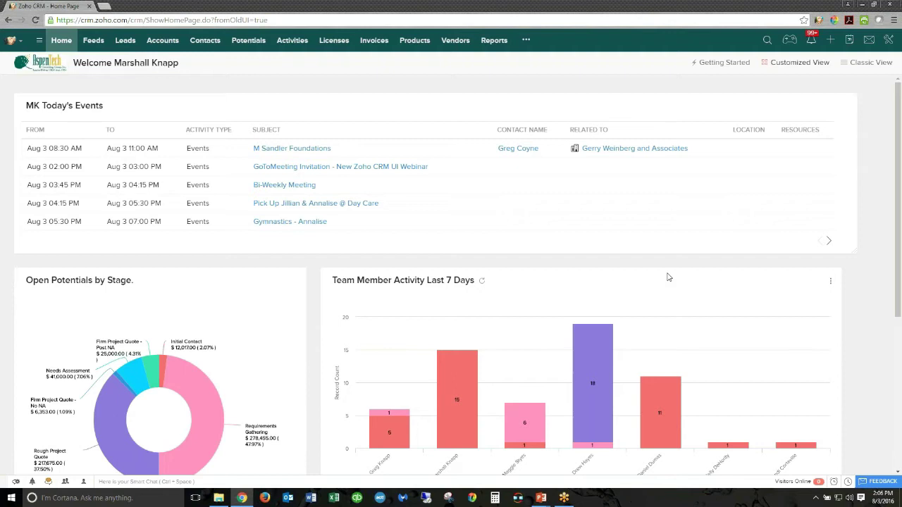
- Scroll through the customized dashboard and bring up the MK Today's Events panel's options menu
{"action": "scroll", "coordinate": [899, 237], "scroll_direction": "down", "scroll_amount": 3}
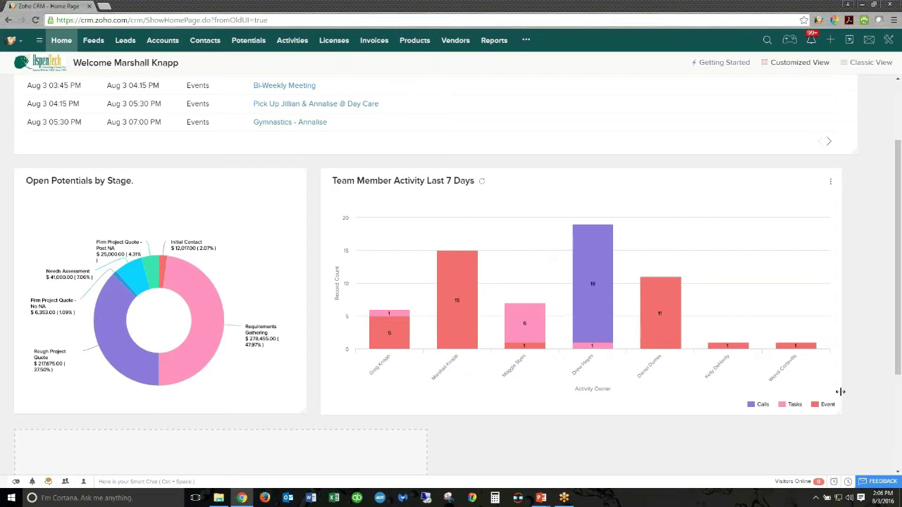
{"action": "scroll", "coordinate": [451, 282], "scroll_direction": "up", "scroll_amount": 3}
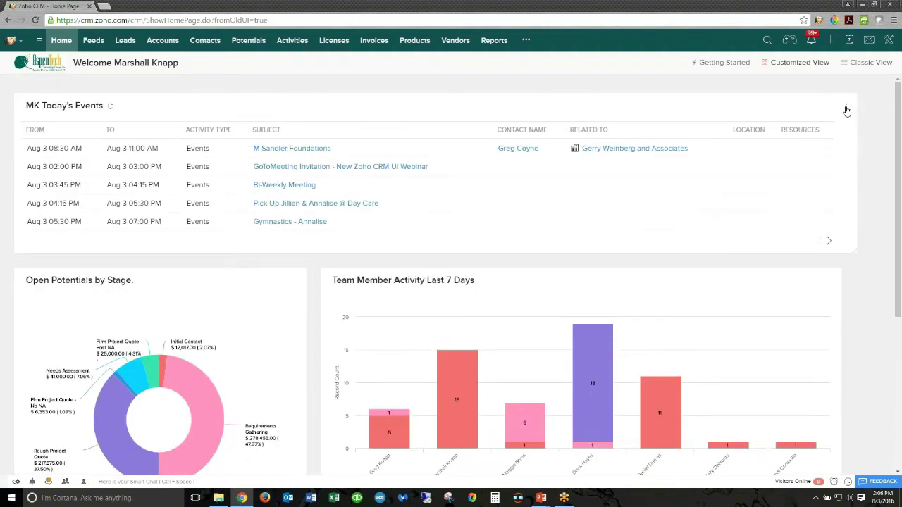
{"action": "left_click", "coordinate": [847, 109]}
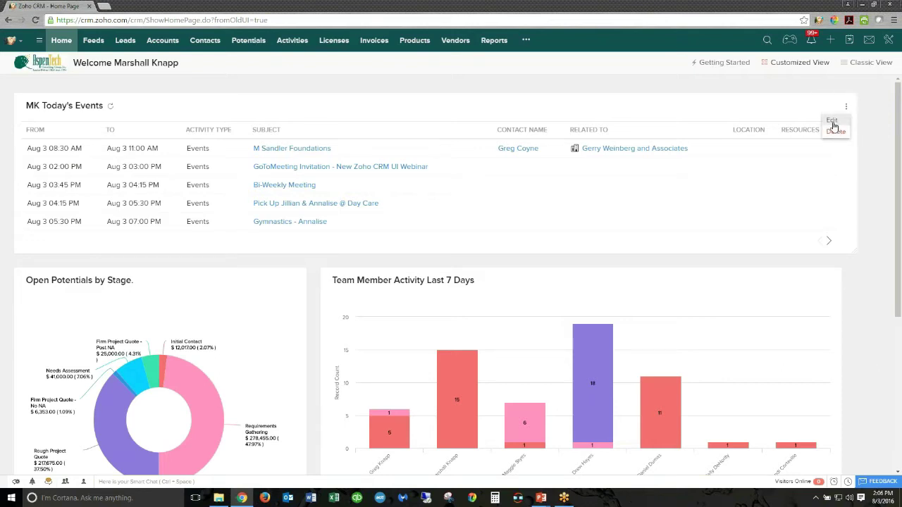
- Inspect the MK Today's Events Edit Component dialog and its name, then cancel without changes
{"action": "left_click", "coordinate": [833, 121]}
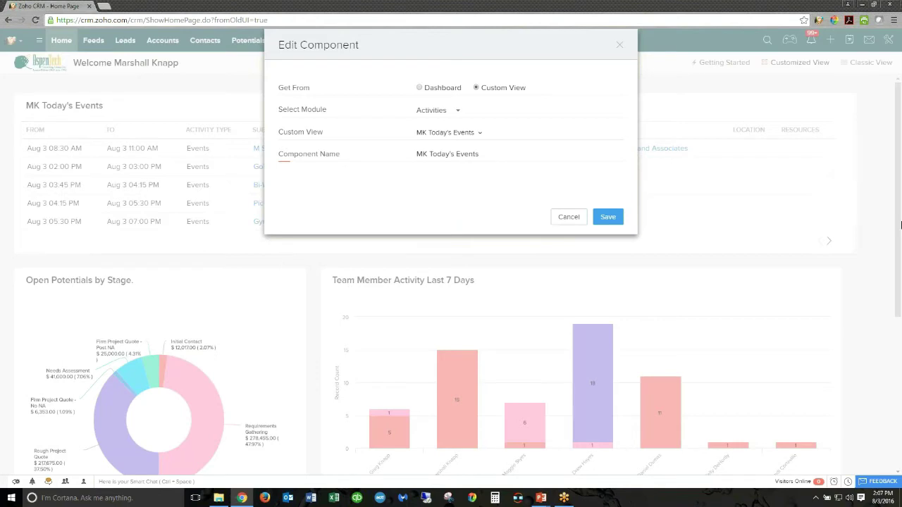
{"action": "left_click_drag", "start_coordinate": [501, 154], "coordinate": [69, 109]}
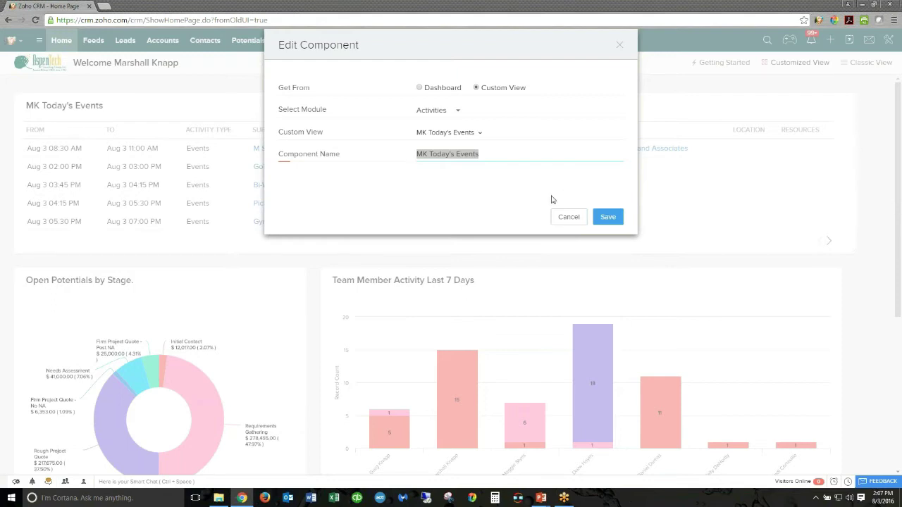
{"action": "left_click", "coordinate": [567, 218]}
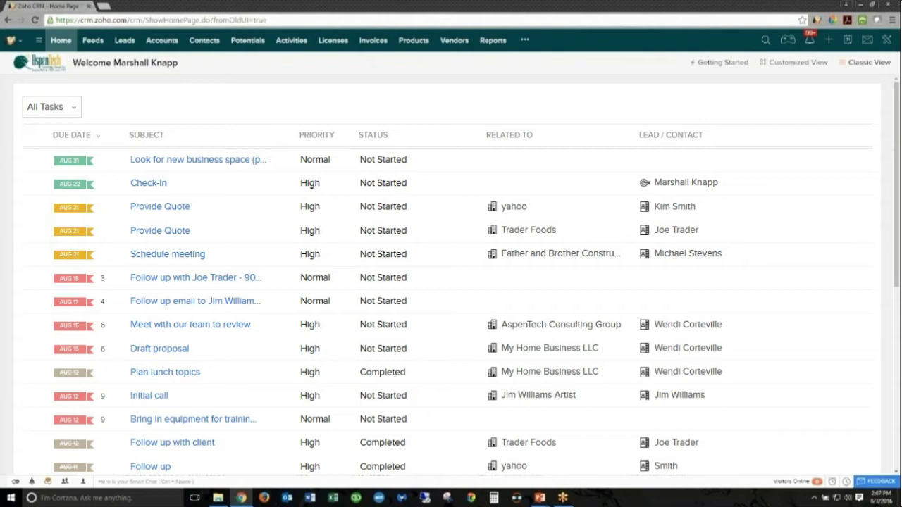
- Show the All Tasks view choices: Open, Closed, Overdue and Today's Tasks
{"action": "left_click", "coordinate": [51, 106]}
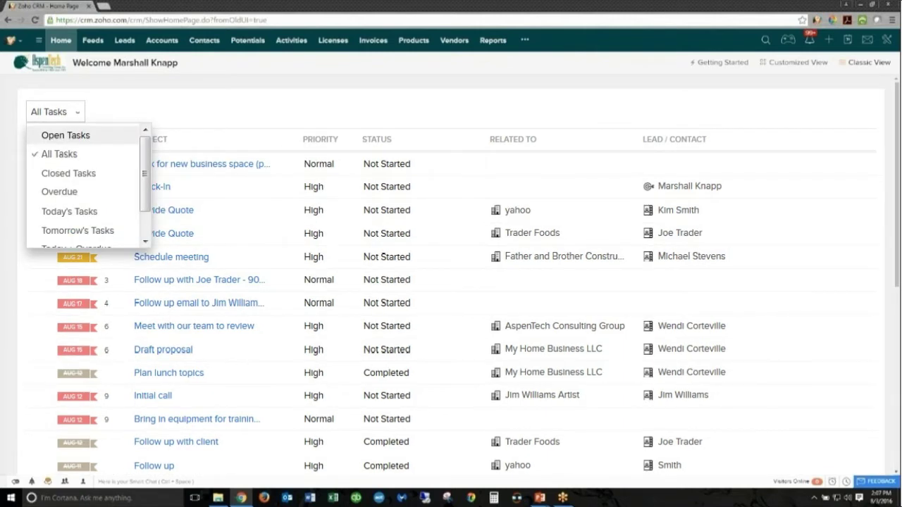
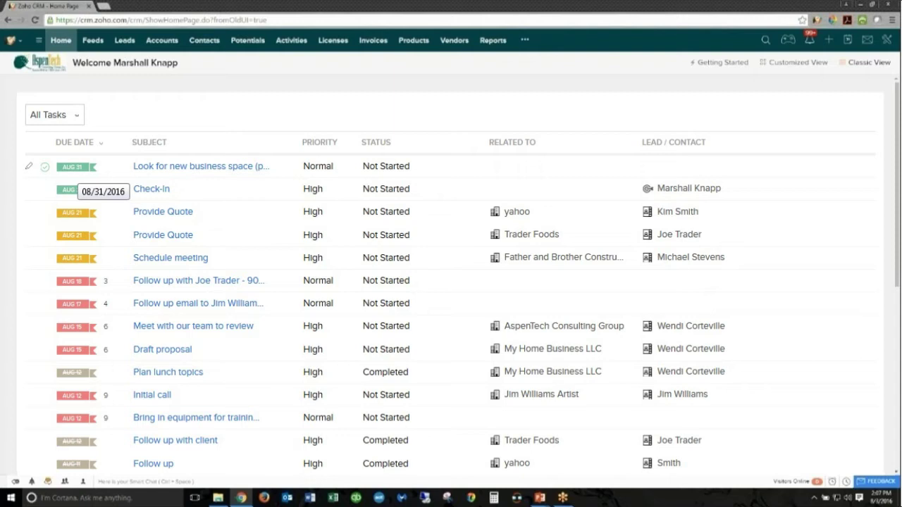
- Switch the home page task filter from All Tasks to Today's Tasks, then to Overdue
{"action": "left_click", "coordinate": [54, 115]}
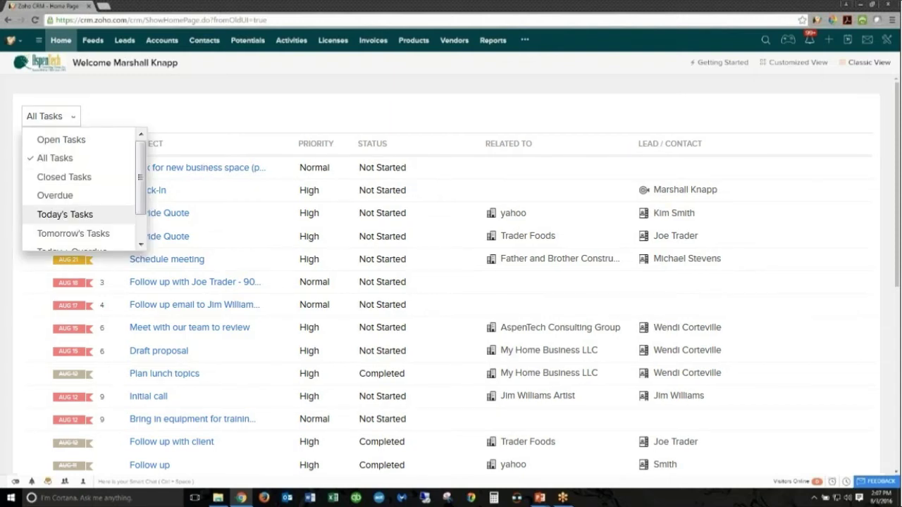
{"action": "left_click", "coordinate": [65, 214]}
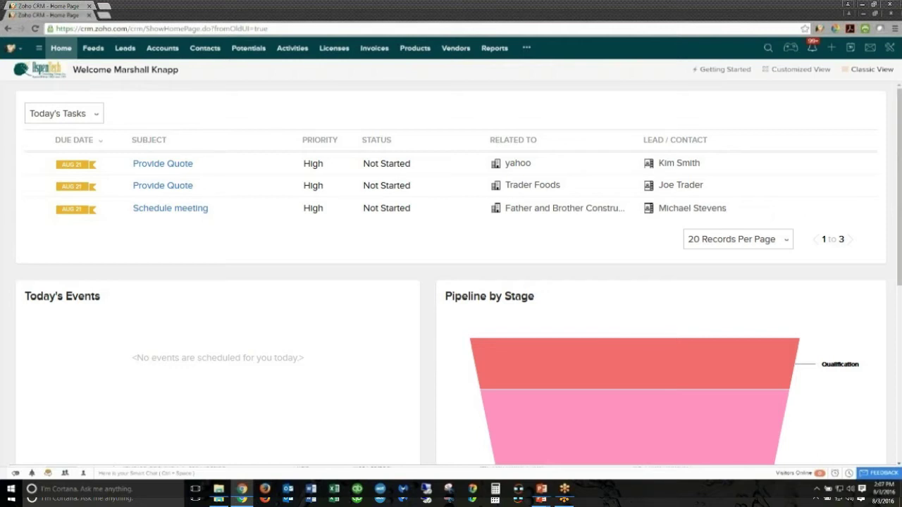
{"action": "left_click", "coordinate": [64, 113]}
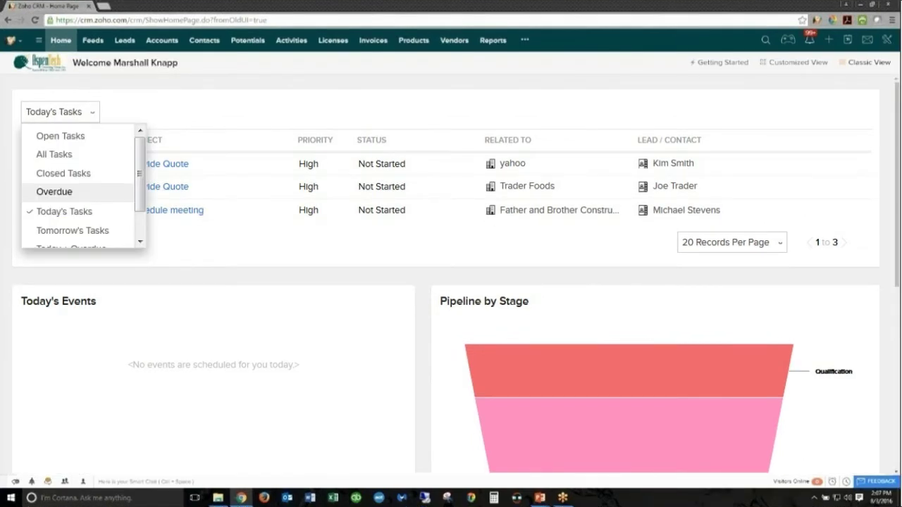
{"action": "left_click", "coordinate": [54, 191]}
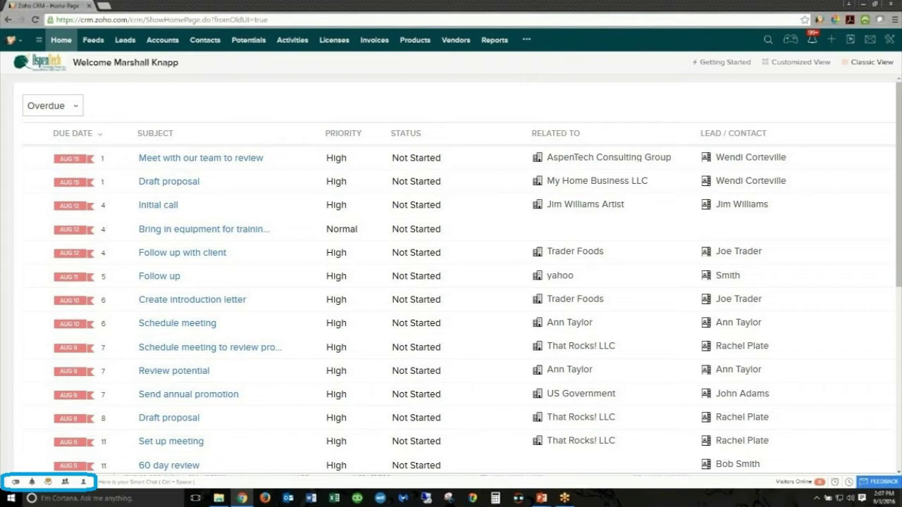
- Look through the chat bar's Settings, Notifications and Active Chats panels
{"action": "left_click", "coordinate": [14, 482]}
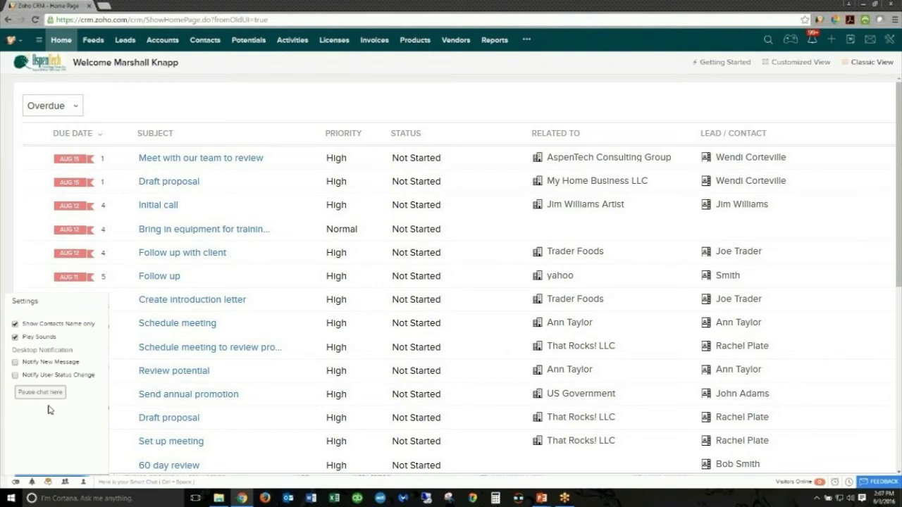
{"action": "left_click", "coordinate": [32, 482]}
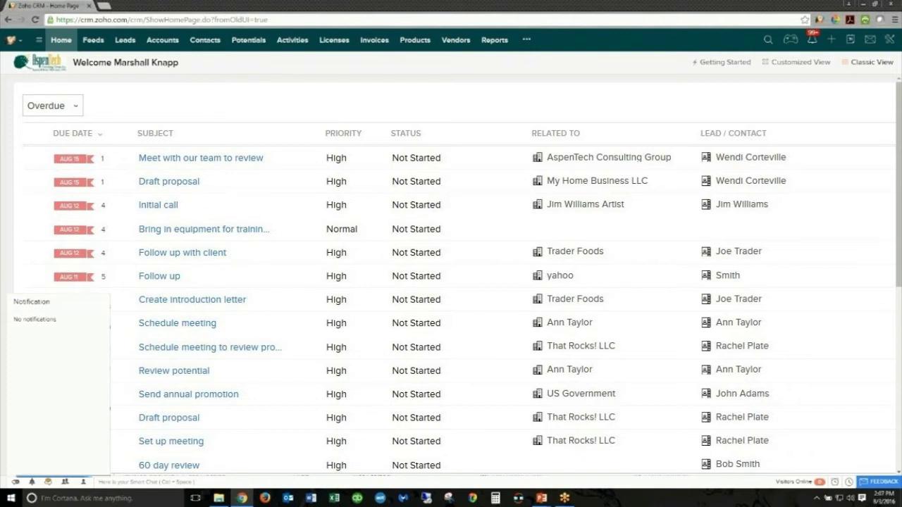
{"action": "left_click", "coordinate": [48, 482]}
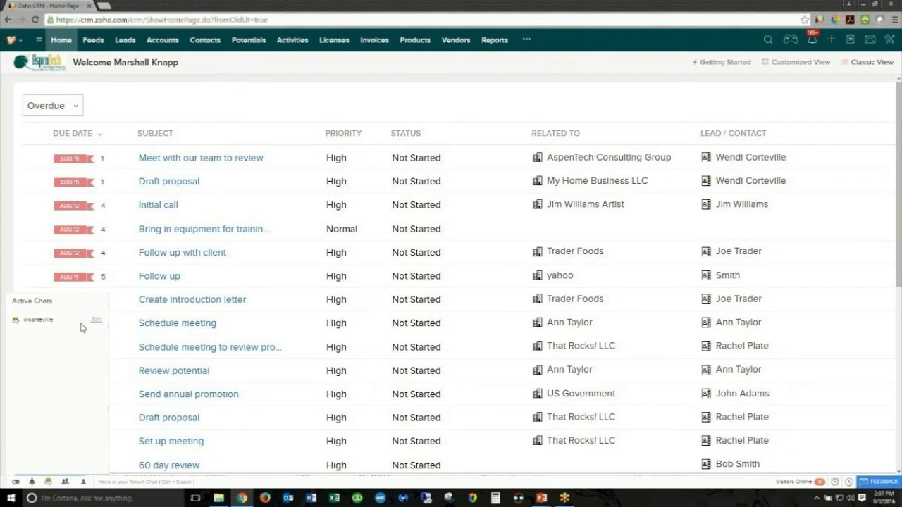
- Join the colleague's ongoing chat and set your chat status to Available
{"action": "left_click", "coordinate": [82, 322]}
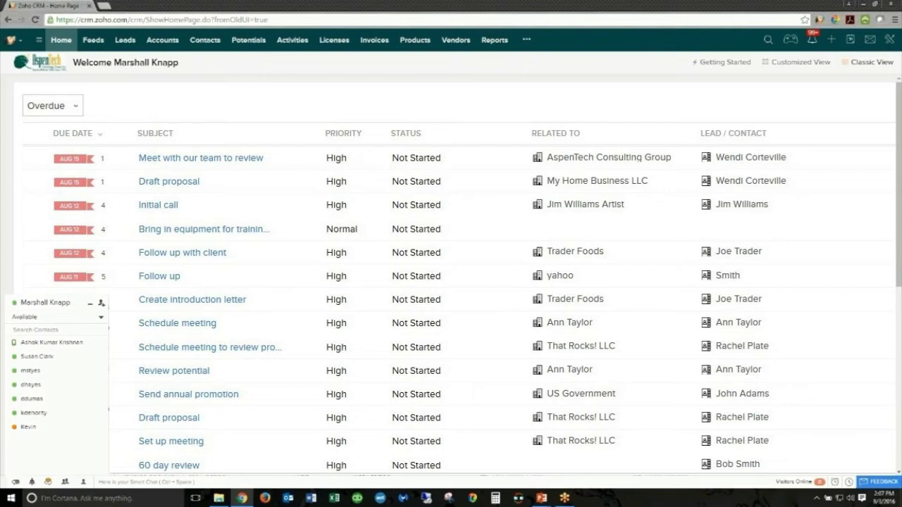
{"action": "left_click", "coordinate": [29, 317]}
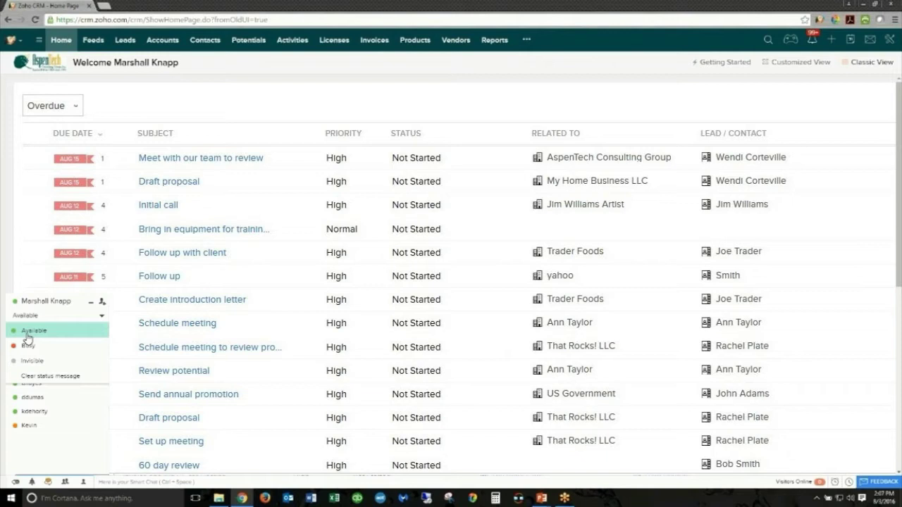
{"action": "left_click", "coordinate": [28, 335]}
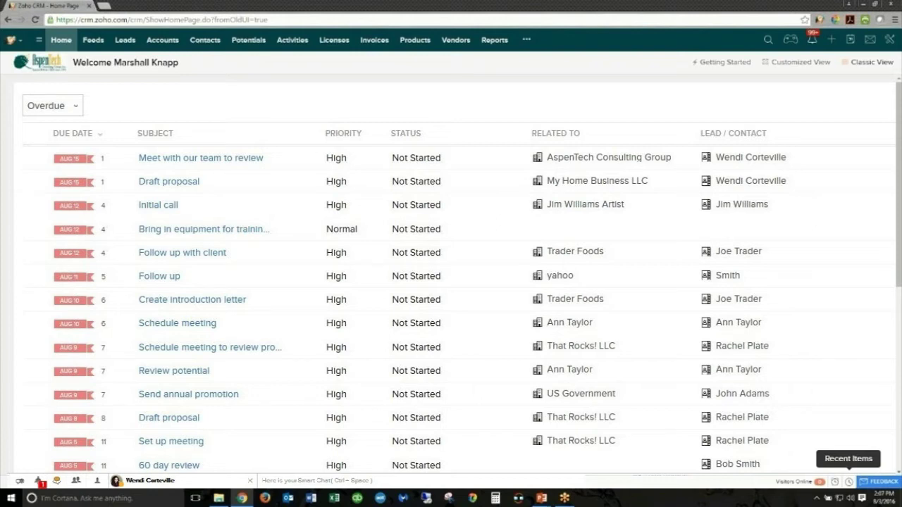
- Check Recent Items, open and close the feedback form, then bring up record search
{"action": "left_click", "coordinate": [849, 482]}
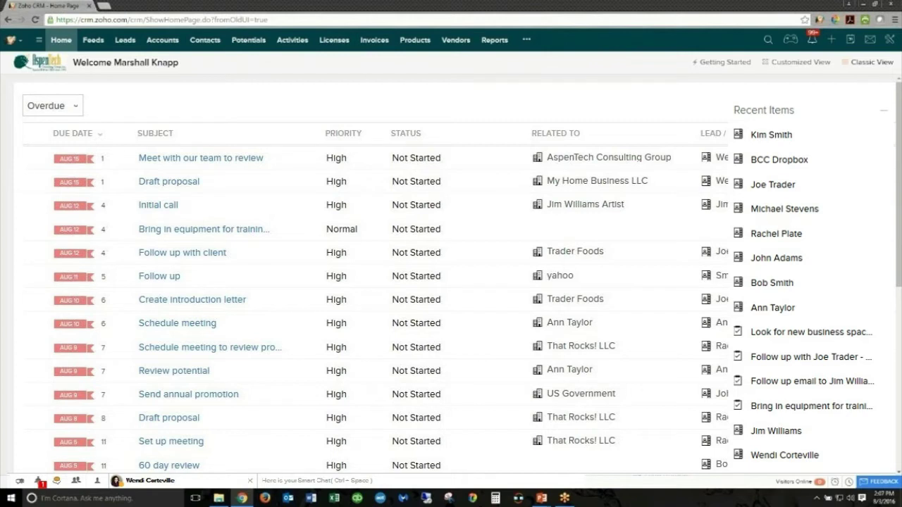
{"action": "left_click", "coordinate": [879, 482]}
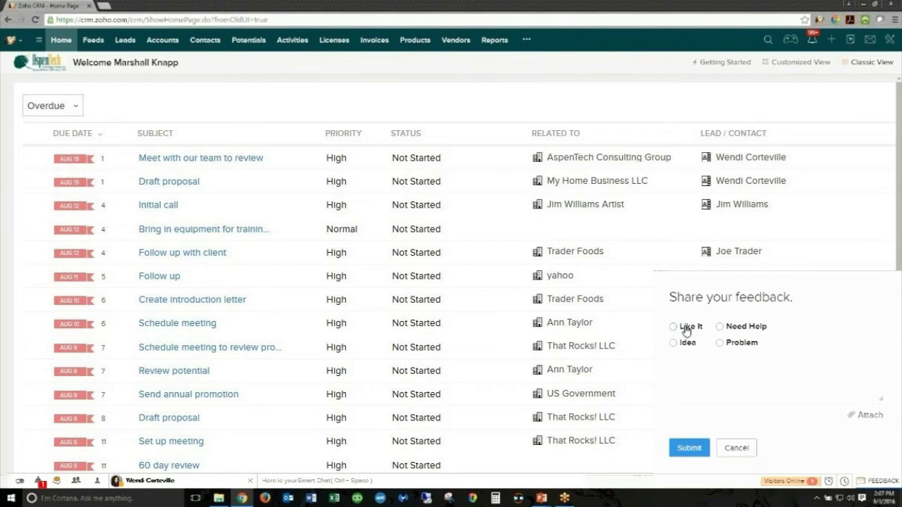
{"action": "left_click", "coordinate": [880, 481]}
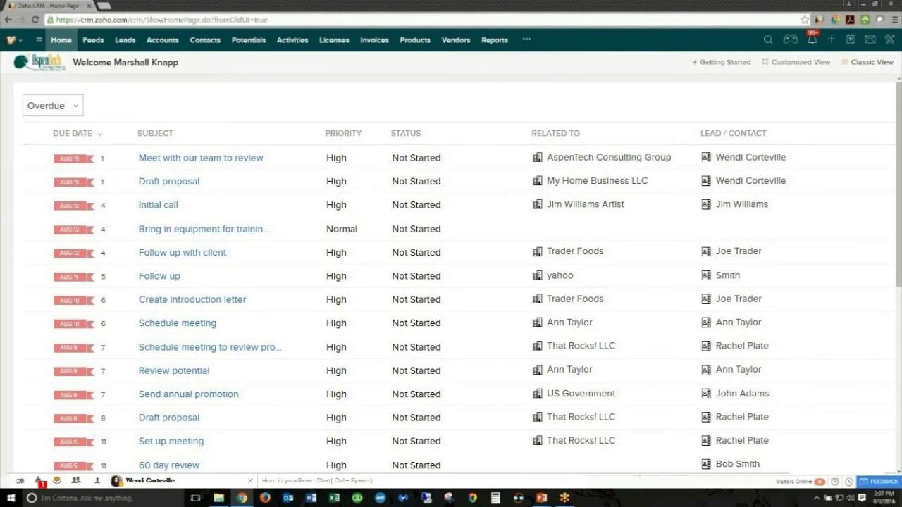
{"action": "left_click", "coordinate": [767, 40]}
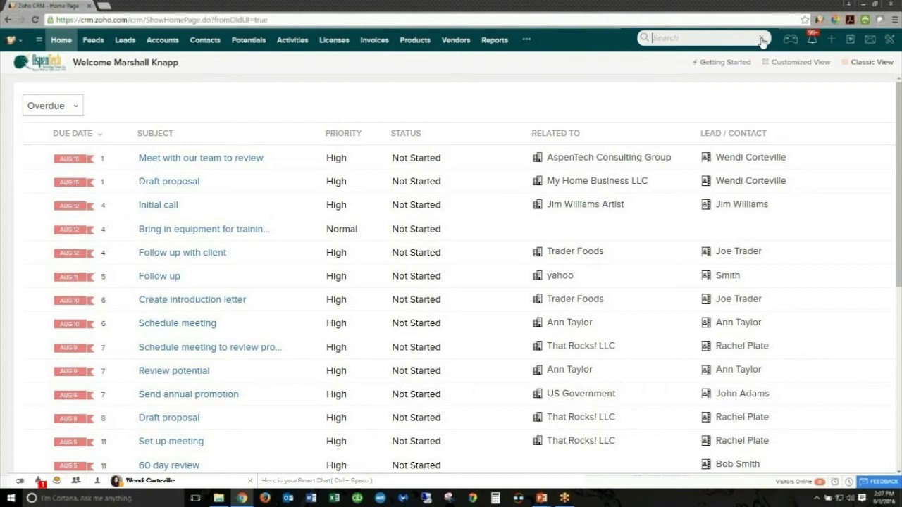
- Search all records for 'zz_turner'
{"action": "type", "text": "turner"}
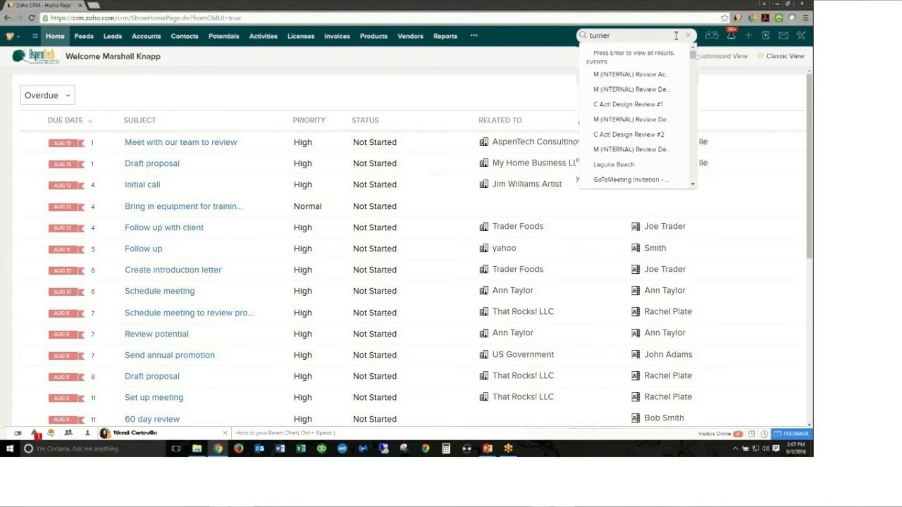
{"action": "key", "text": "Home"}
{"action": "type", "text": "zz_"}
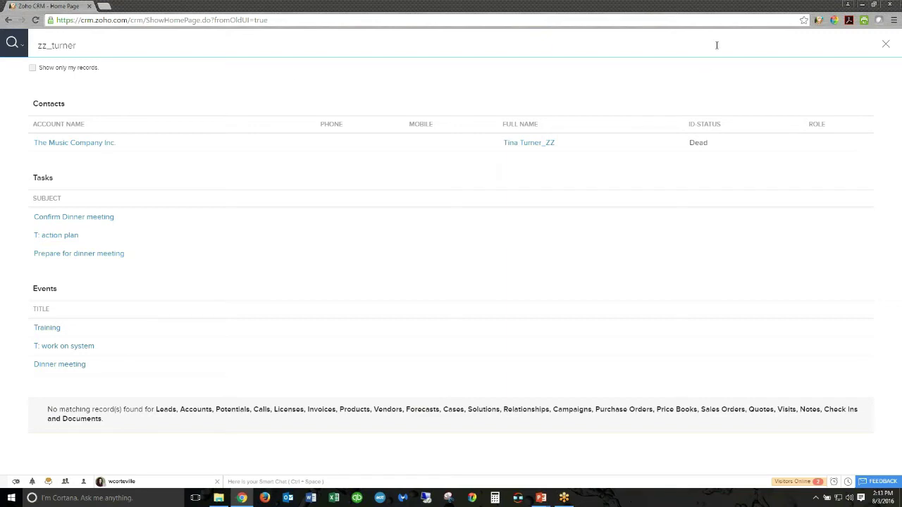
{"action": "left_click", "coordinate": [22, 46]}
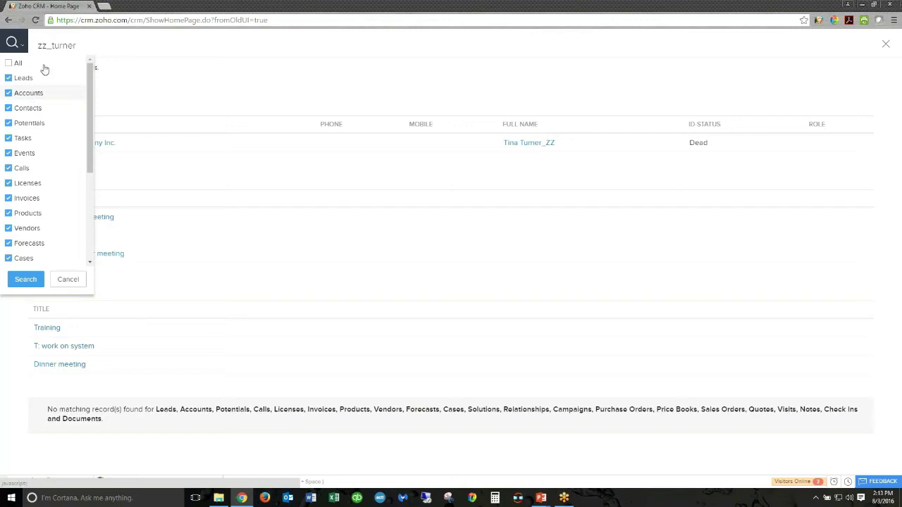
{"action": "left_click", "coordinate": [69, 279]}
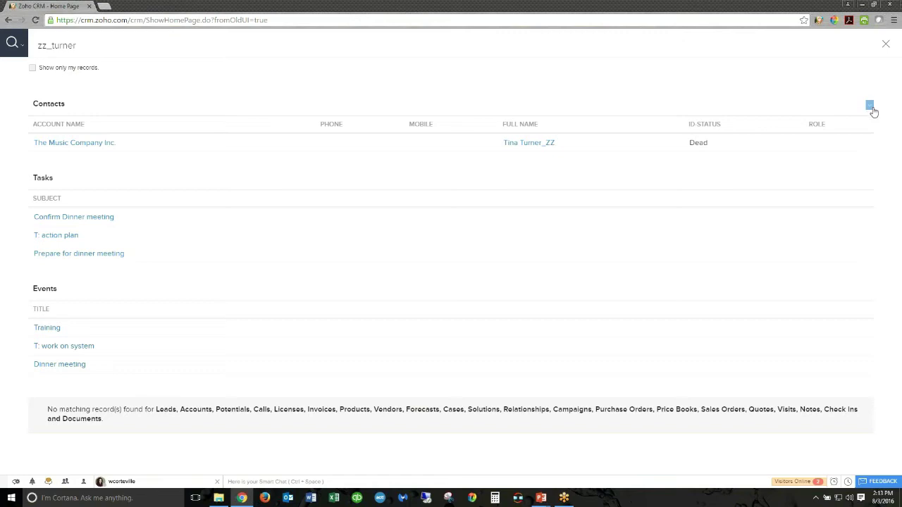
- Move the Role column above ID-Status in the contact results and save the order
{"action": "left_click", "coordinate": [869, 109]}
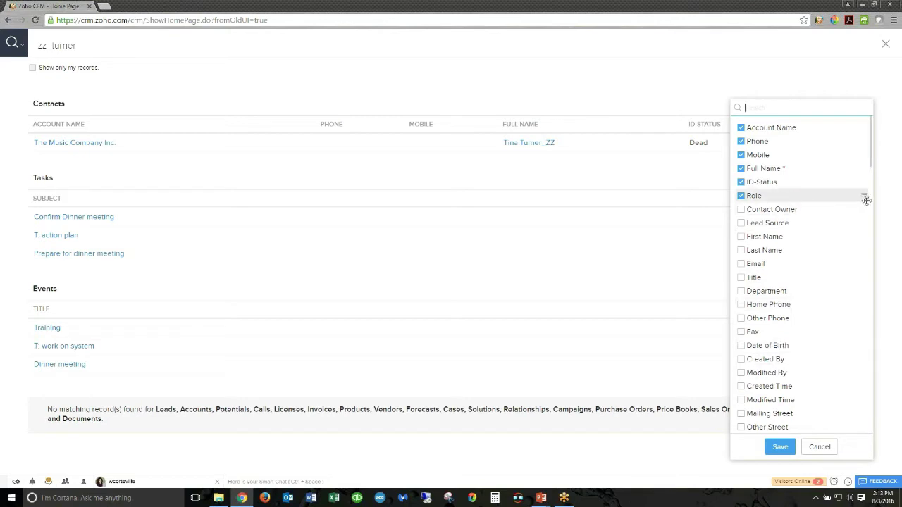
{"action": "left_click_drag", "start_coordinate": [864, 195], "coordinate": [864, 179]}
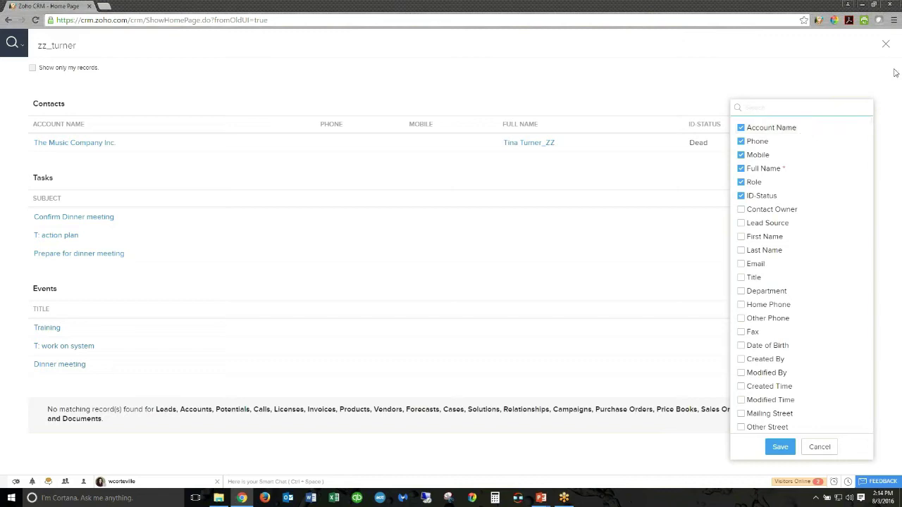
{"action": "left_click", "coordinate": [860, 87]}
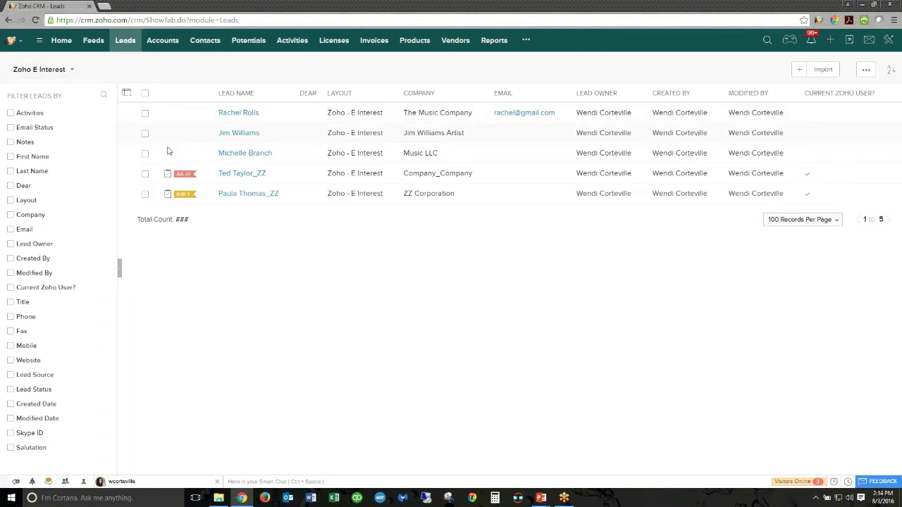
- Filter the leads to overdue activities, then drop the Activities criterion again
{"action": "left_click", "coordinate": [10, 113]}
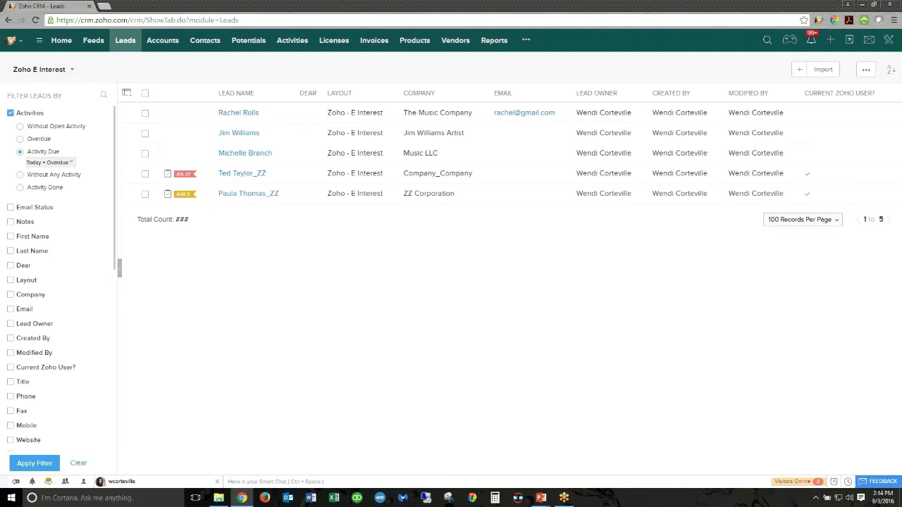
{"action": "left_click", "coordinate": [40, 140]}
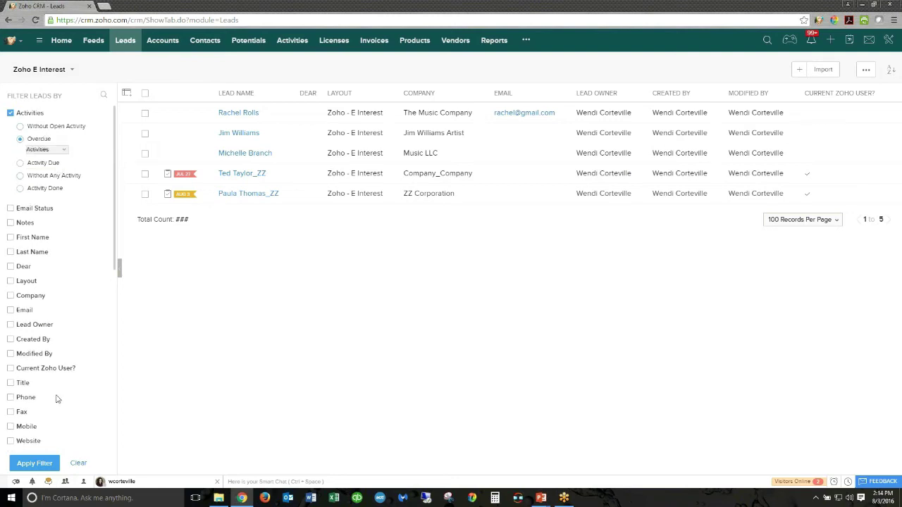
{"action": "left_click", "coordinate": [36, 463]}
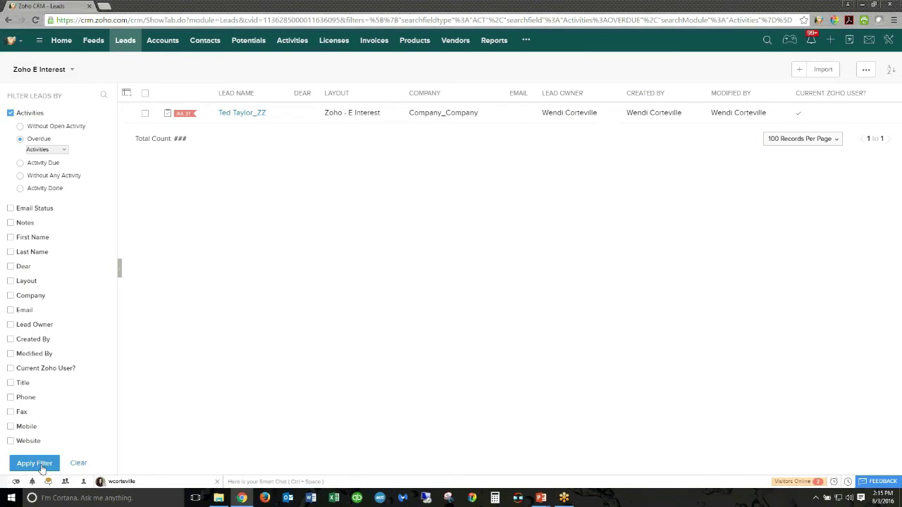
{"action": "left_click", "coordinate": [9, 112]}
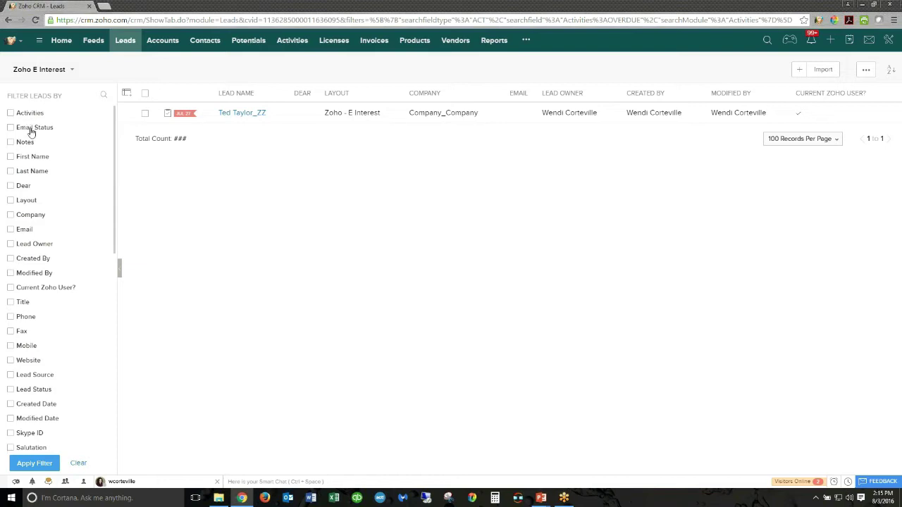
{"action": "left_click", "coordinate": [28, 130]}
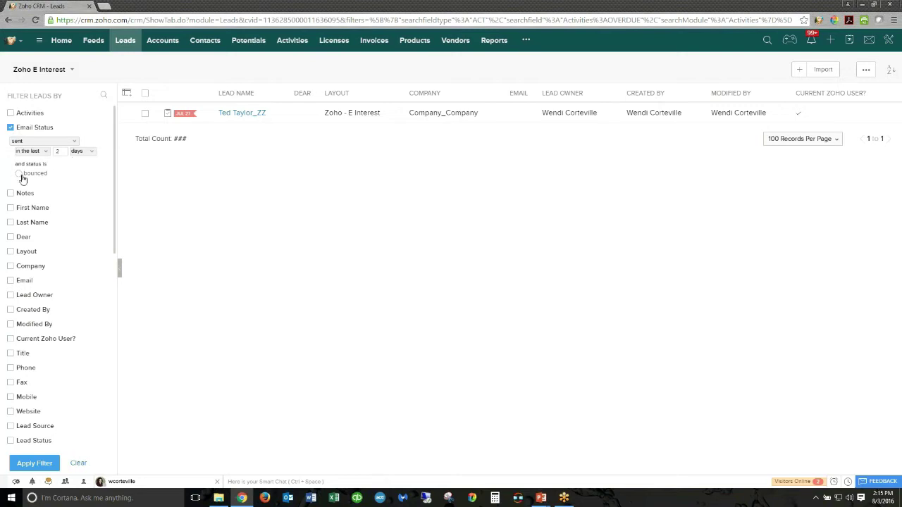
{"action": "left_click", "coordinate": [33, 143]}
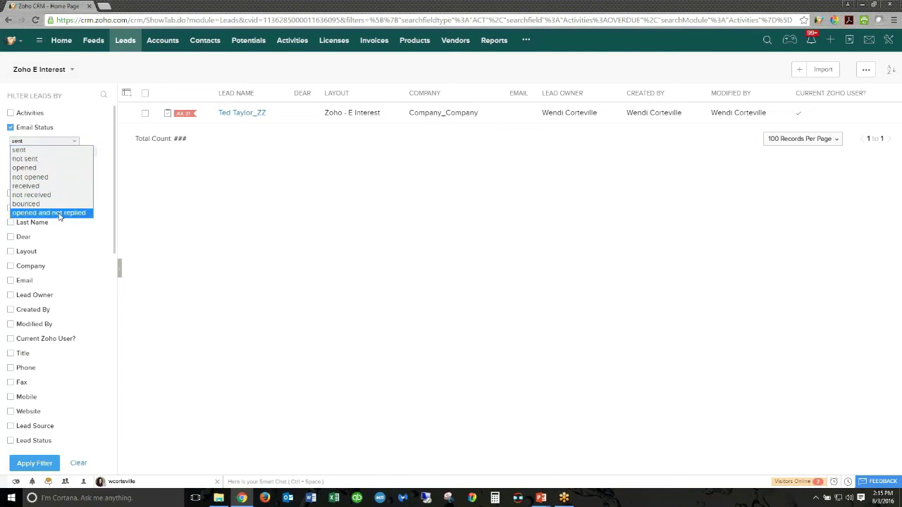
{"action": "left_click", "coordinate": [10, 130]}
{"action": "left_click", "coordinate": [10, 130]}
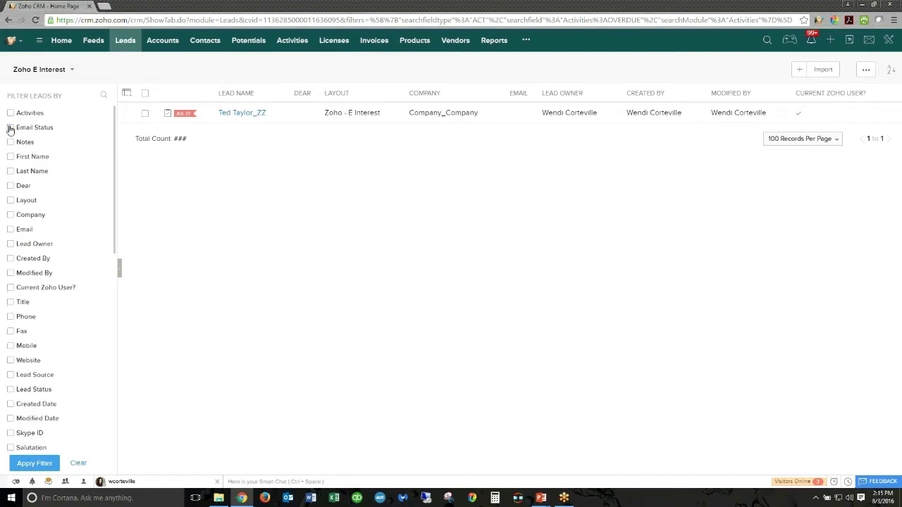
{"action": "left_click", "coordinate": [12, 142]}
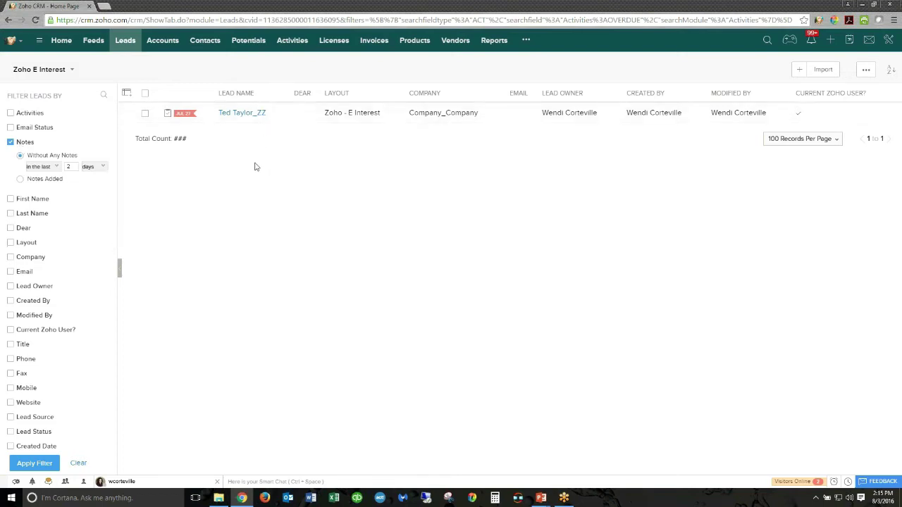
{"action": "left_click", "coordinate": [42, 167]}
{"action": "left_click", "coordinate": [49, 175]}
{"action": "left_click", "coordinate": [20, 179]}
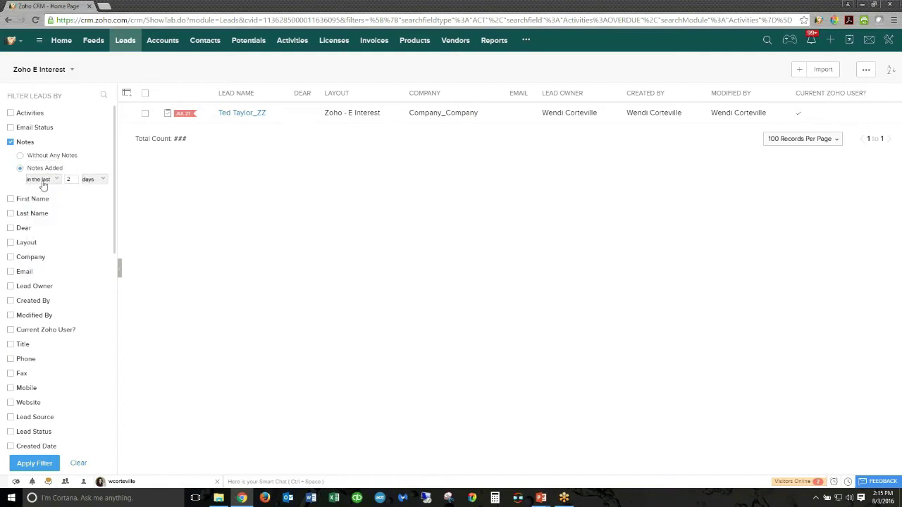
{"action": "left_click", "coordinate": [43, 180]}
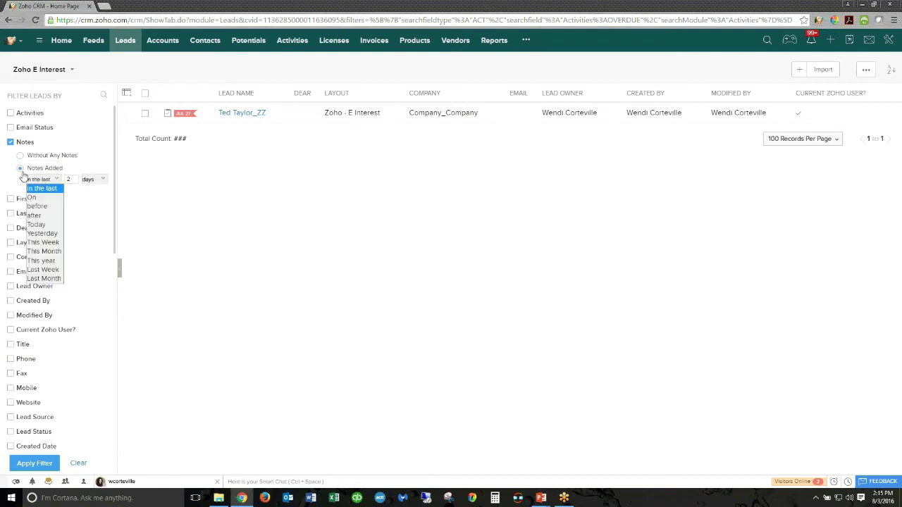
{"action": "left_click", "coordinate": [20, 173]}
{"action": "left_click", "coordinate": [10, 142]}
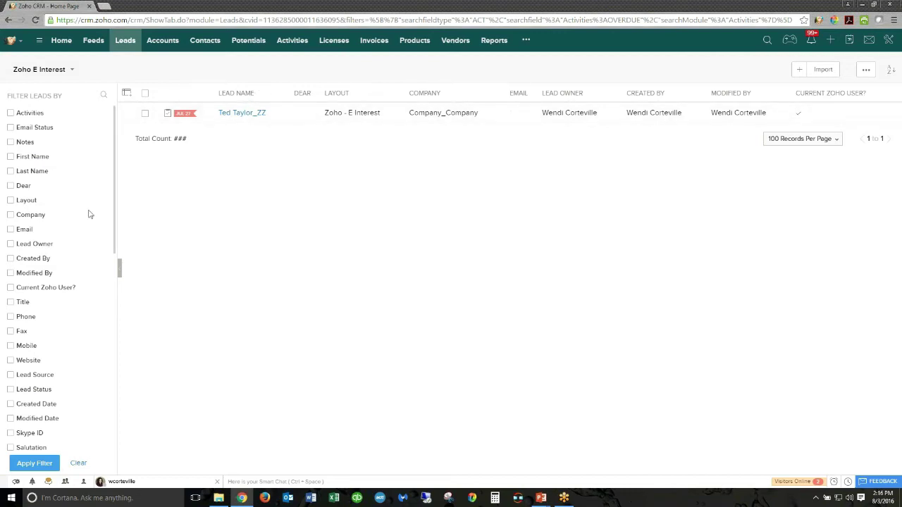
- Toggle the E Opt Out criterion on and off, then clear the lead filter
{"action": "left_click_drag", "start_coordinate": [114, 187], "coordinate": [137, 353]}
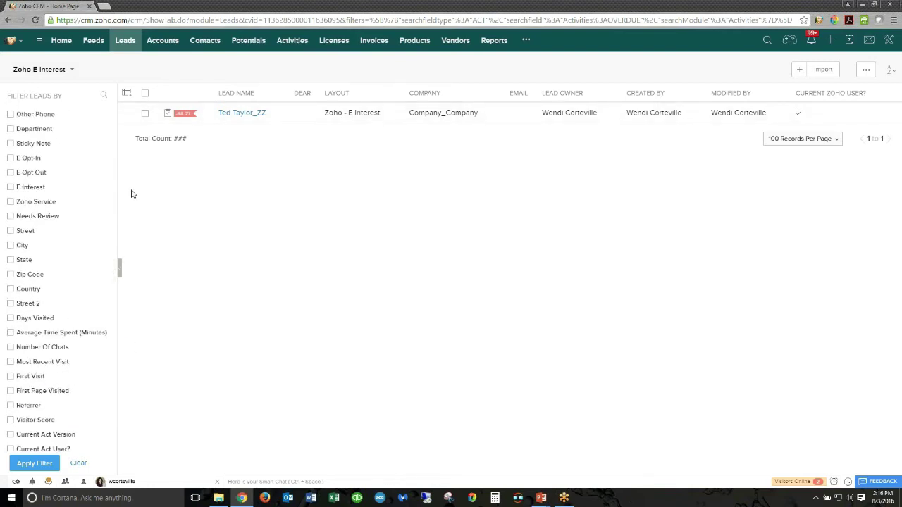
{"action": "left_click", "coordinate": [11, 173]}
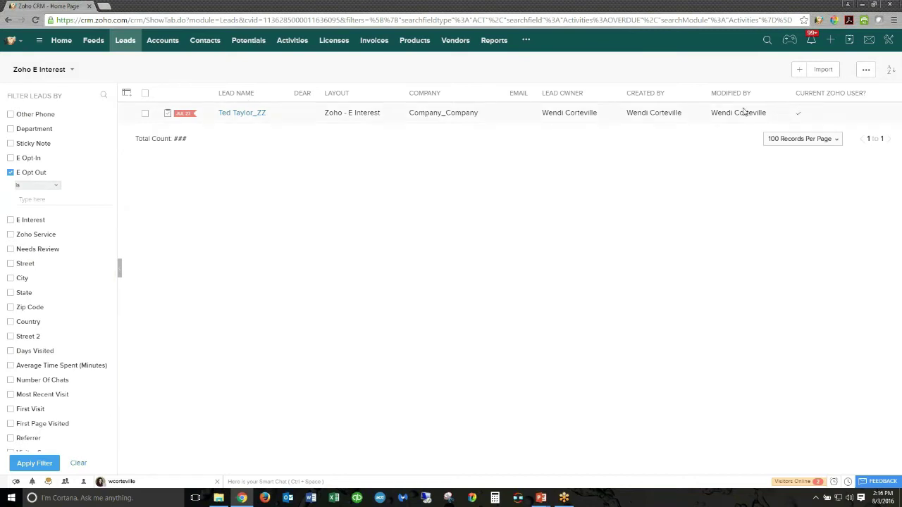
{"action": "left_click", "coordinate": [10, 174]}
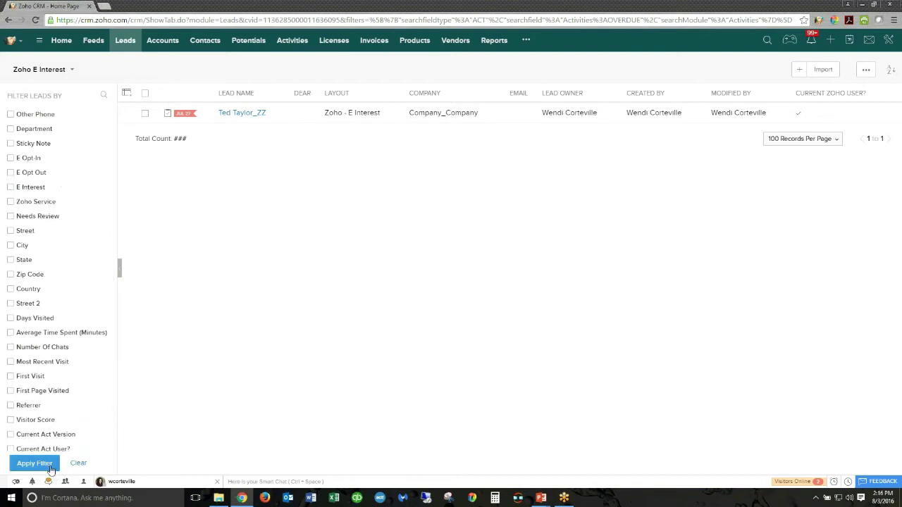
{"action": "left_click", "coordinate": [79, 466]}
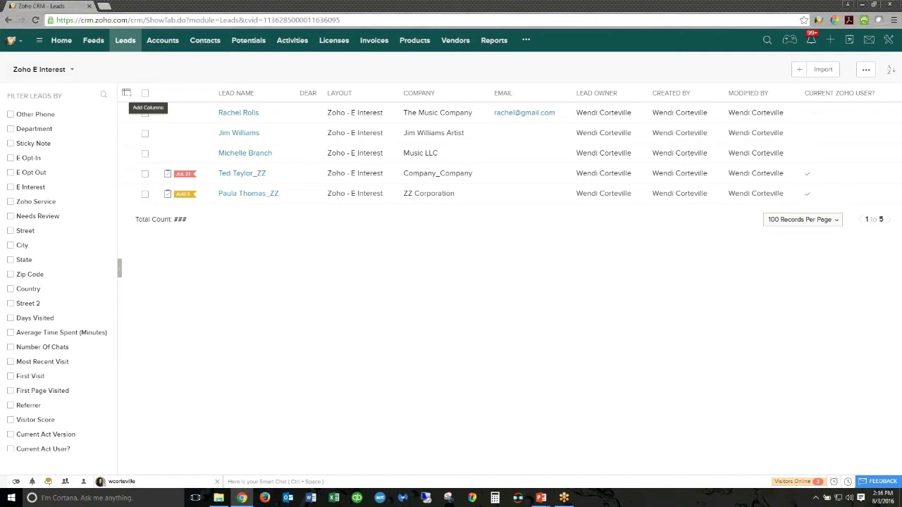
{"action": "left_click", "coordinate": [126, 92]}
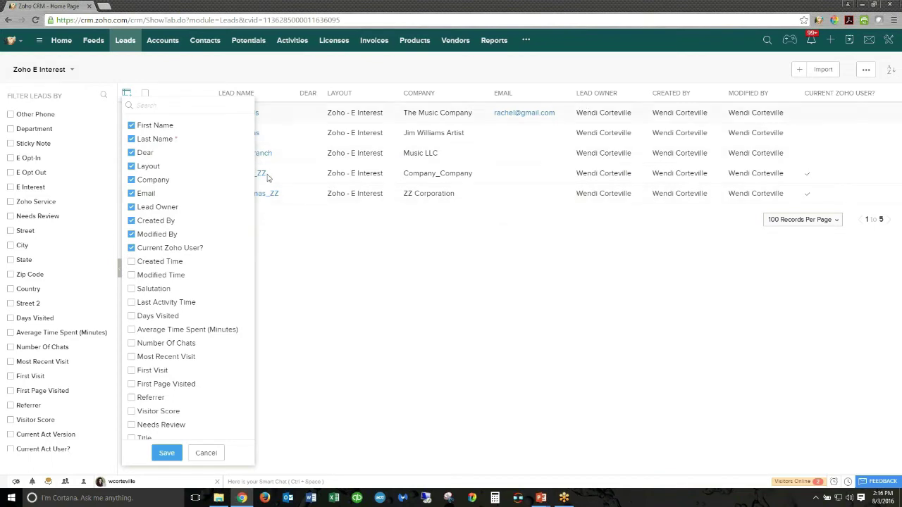
- Add a Phone column directly after Email in the leads table and save
{"action": "scroll", "coordinate": [147, 346], "scroll_direction": "down", "scroll_amount": 2}
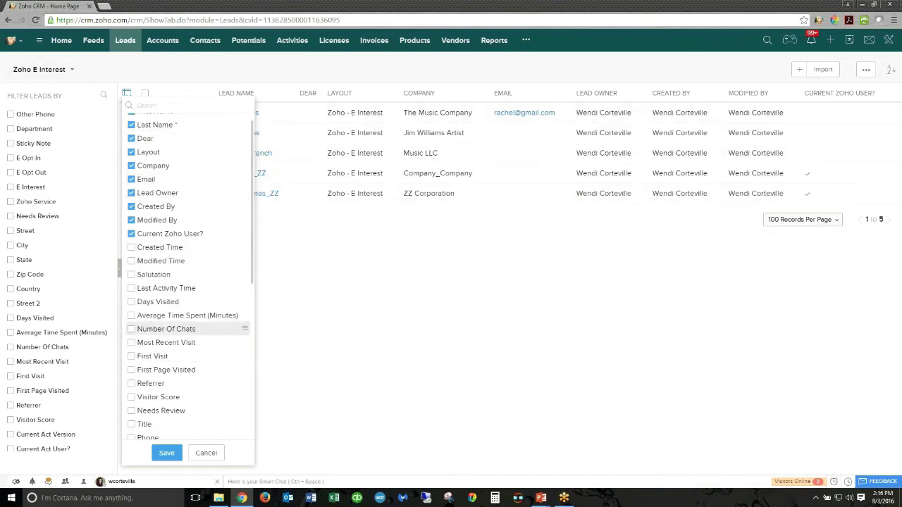
{"action": "left_click", "coordinate": [132, 382]}
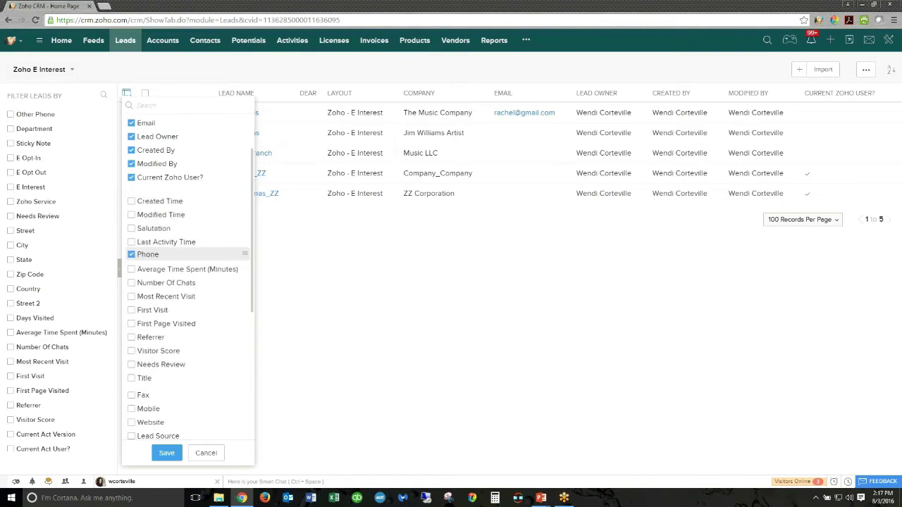
{"action": "left_click_drag", "start_coordinate": [244, 191], "coordinate": [244, 134]}
{"action": "left_click", "coordinate": [169, 454]}
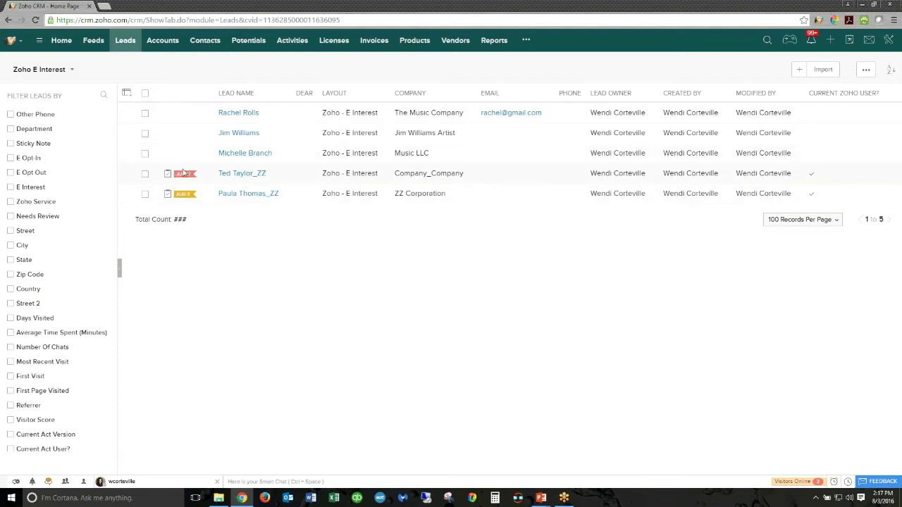
{"action": "mouse_move", "coordinate": [188, 200]}
{"action": "left_click", "coordinate": [53, 74]}
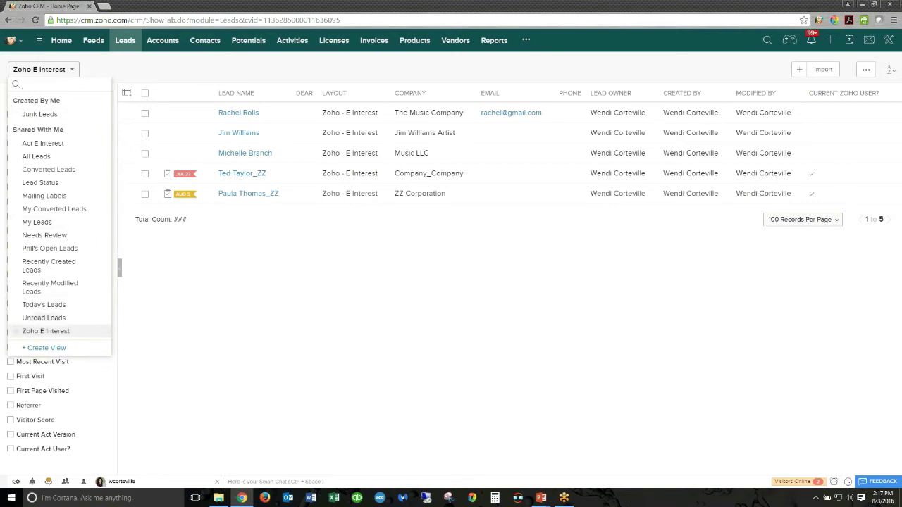
{"action": "left_click", "coordinate": [58, 348]}
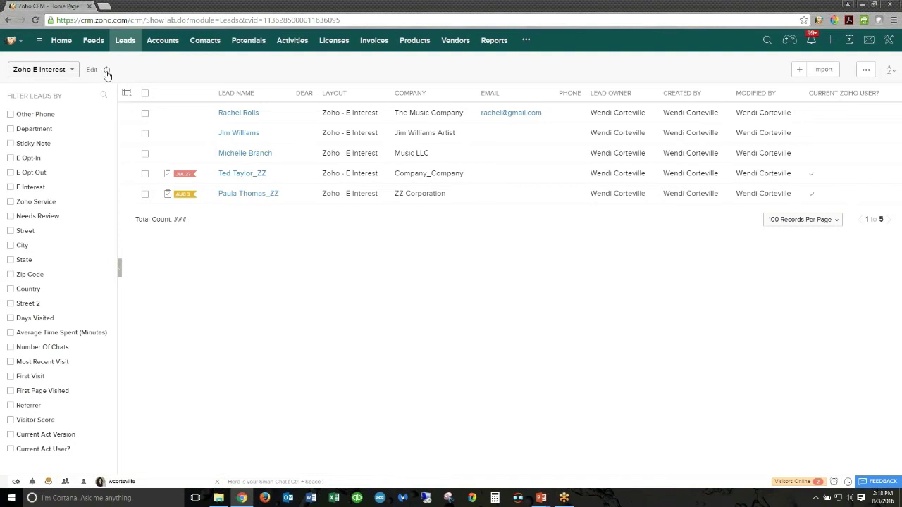
{"action": "left_click", "coordinate": [49, 69]}
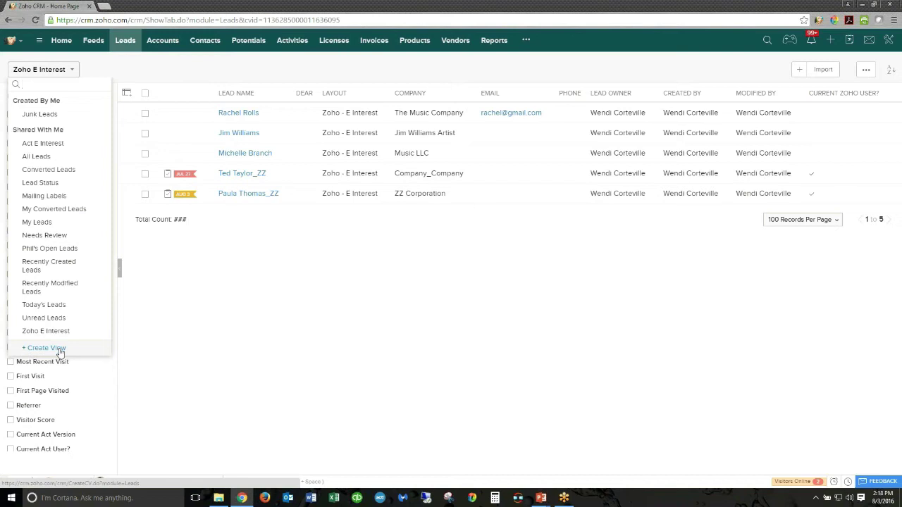
{"action": "left_click", "coordinate": [147, 72]}
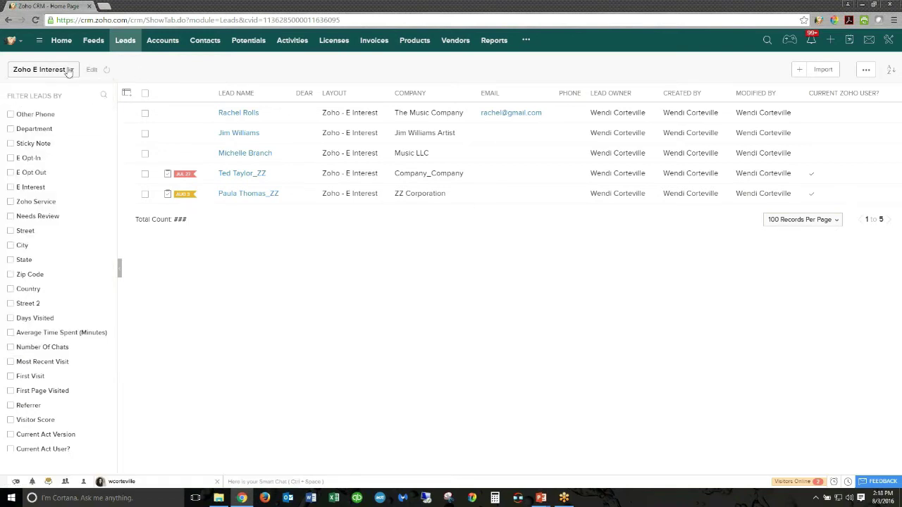
- Open the Zoho E Interest view's edit settings and focus the Available columns search
{"action": "left_click", "coordinate": [92, 69]}
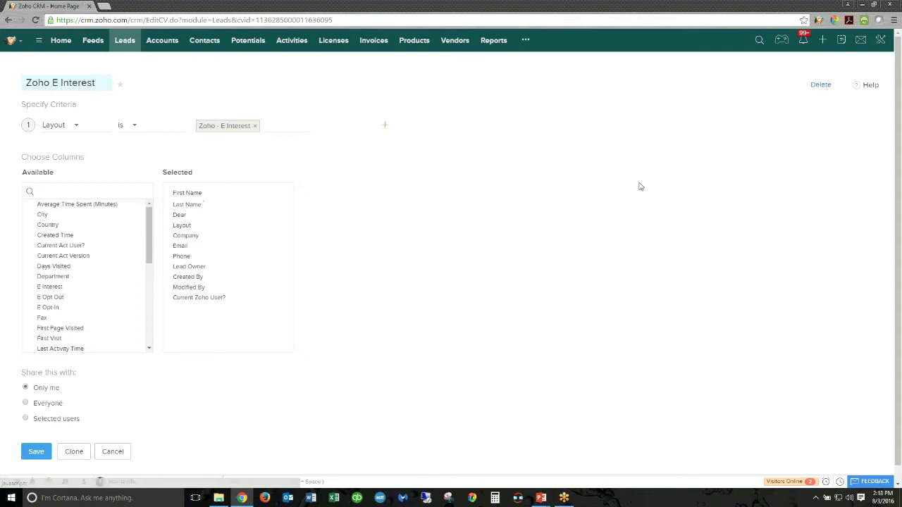
{"action": "left_click", "coordinate": [74, 452]}
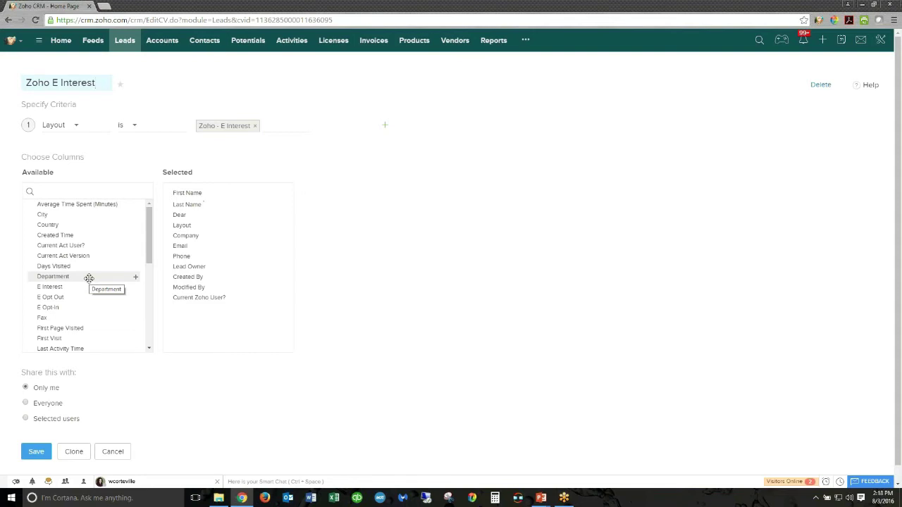
{"action": "left_click", "coordinate": [65, 194]}
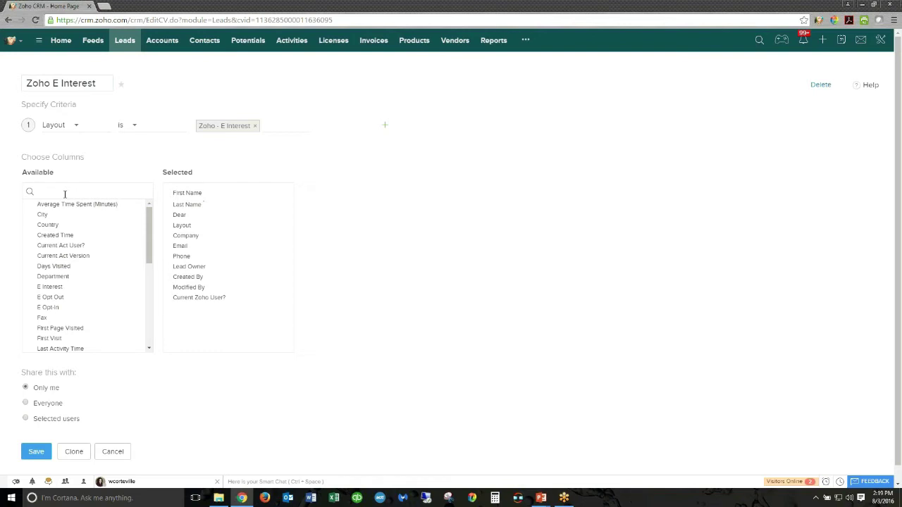
- Search available fields for 'state', clear it, and drag Department into Selected
{"action": "type", "text": "state"}
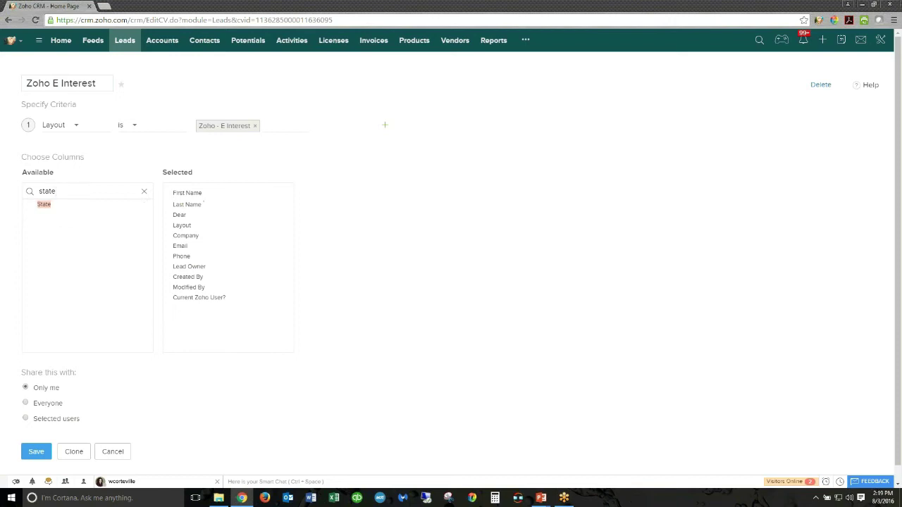
{"action": "left_click_drag", "start_coordinate": [57, 192], "coordinate": [12, 190]}
{"action": "key", "text": "BackSpace"}
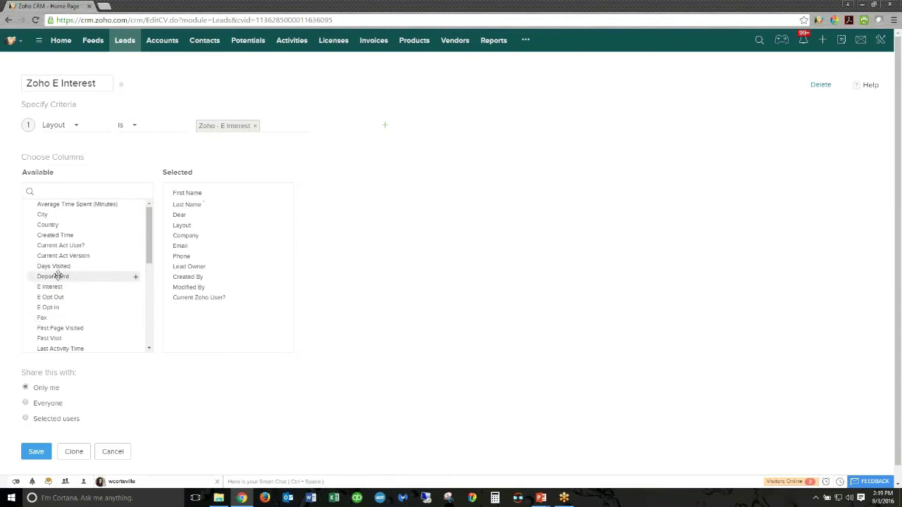
{"action": "left_click_drag", "start_coordinate": [57, 276], "coordinate": [204, 211]}
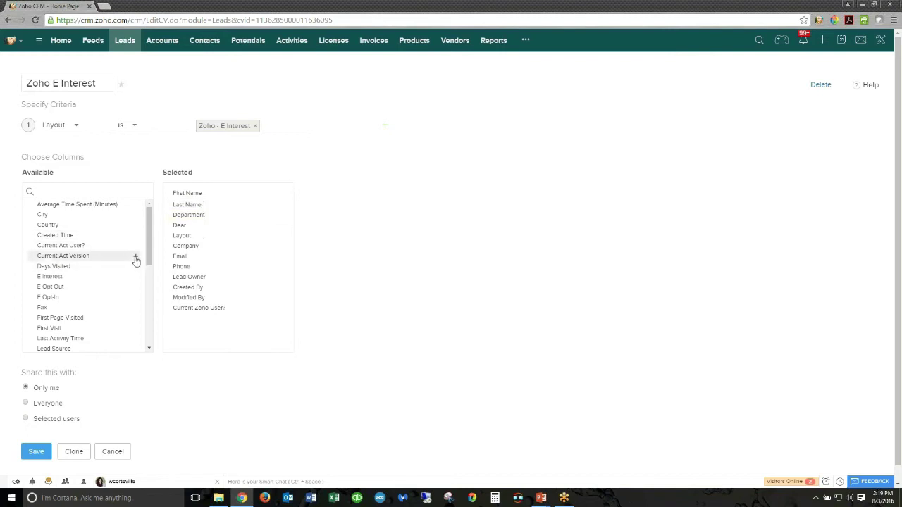
- Add then remove Days Visited, add Lead Source and other fields, then cancel the edits
{"action": "left_click", "coordinate": [135, 269]}
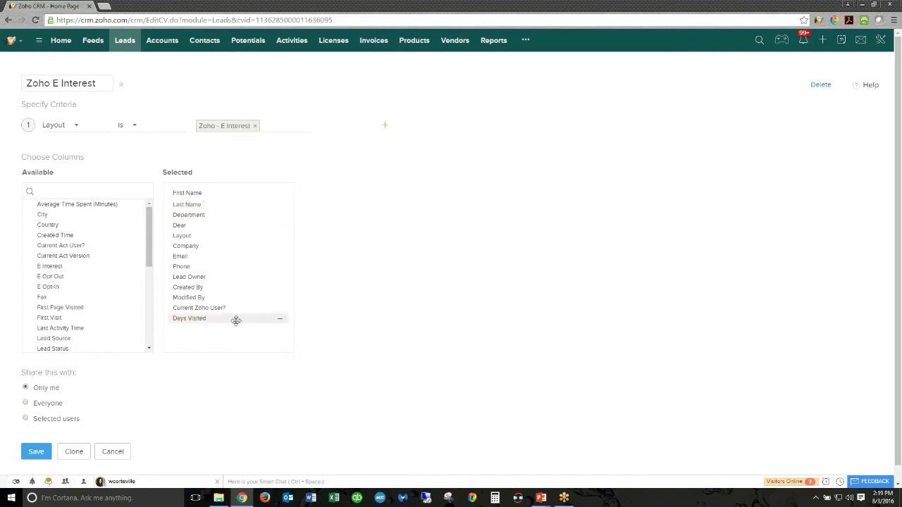
{"action": "left_click_drag", "start_coordinate": [236, 321], "coordinate": [252, 331]}
{"action": "left_click", "coordinate": [281, 320]}
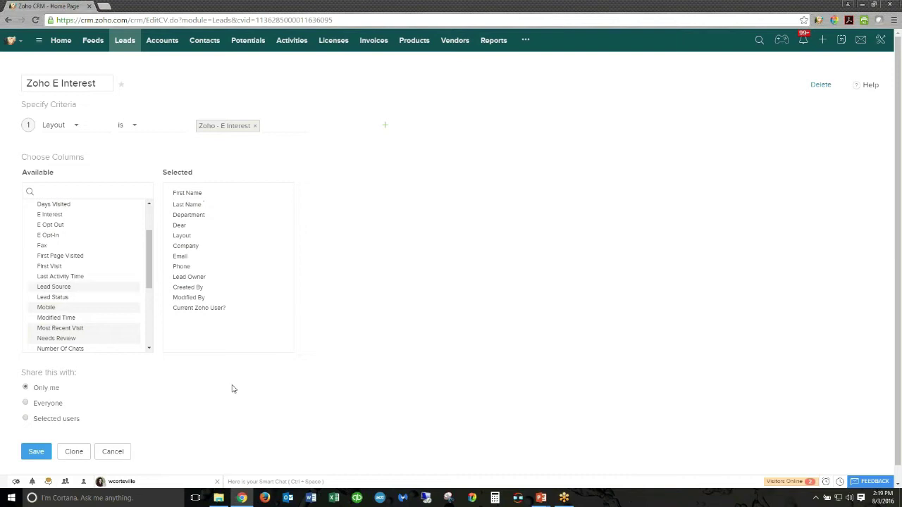
{"action": "left_click_drag", "start_coordinate": [99, 327], "coordinate": [247, 290]}
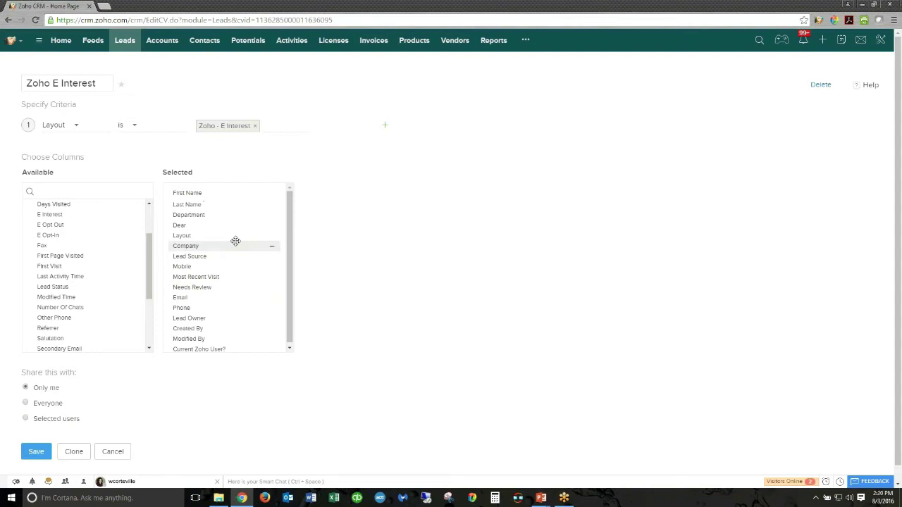
{"action": "left_click", "coordinate": [121, 457]}
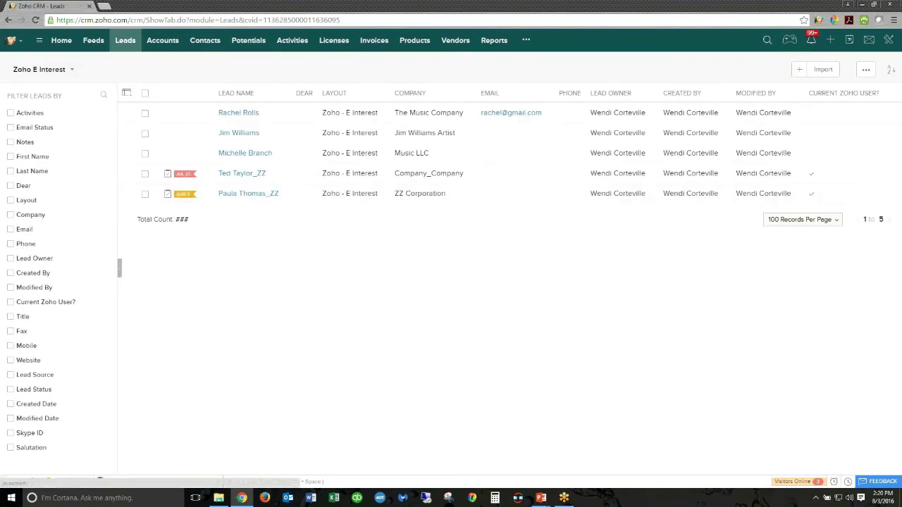
- Rerun the global search for the ZZ test contact, open its record, then switch to Accounts
{"action": "left_click", "coordinate": [767, 40]}
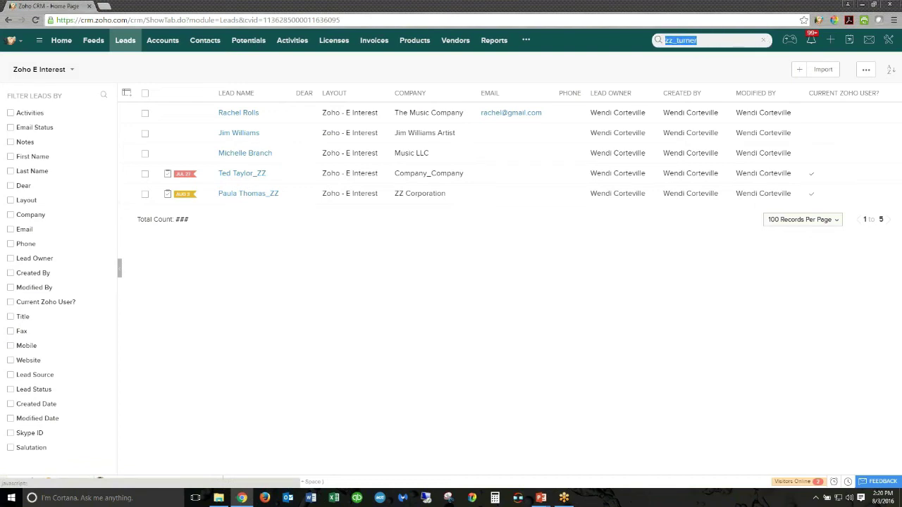
{"action": "key", "text": "Return"}
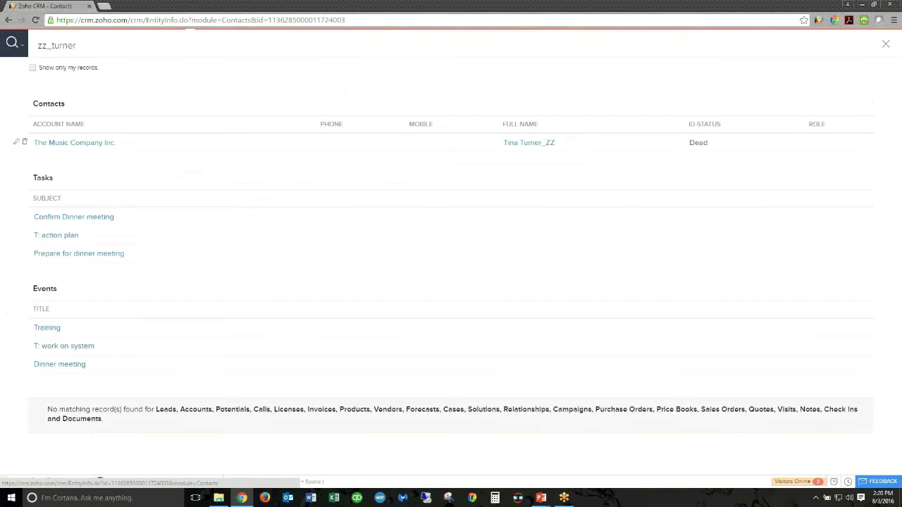
{"action": "left_click", "coordinate": [529, 143]}
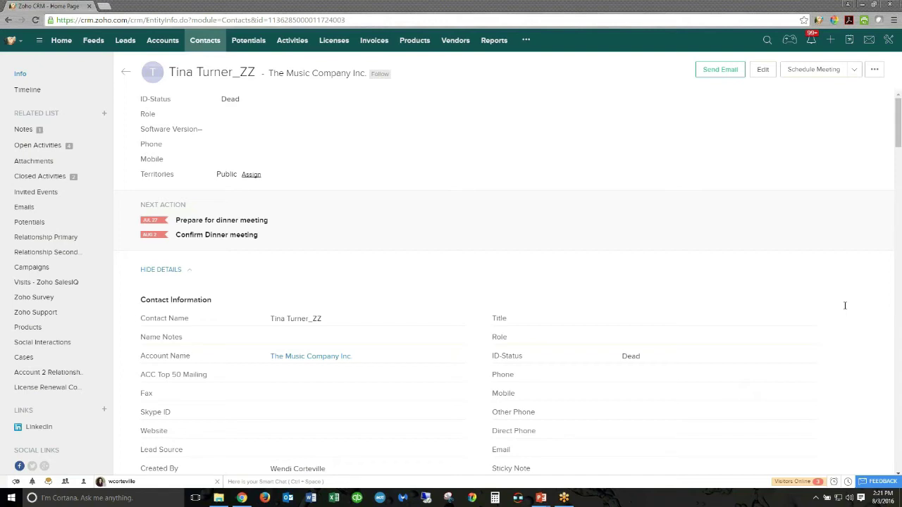
{"action": "left_click", "coordinate": [175, 41]}
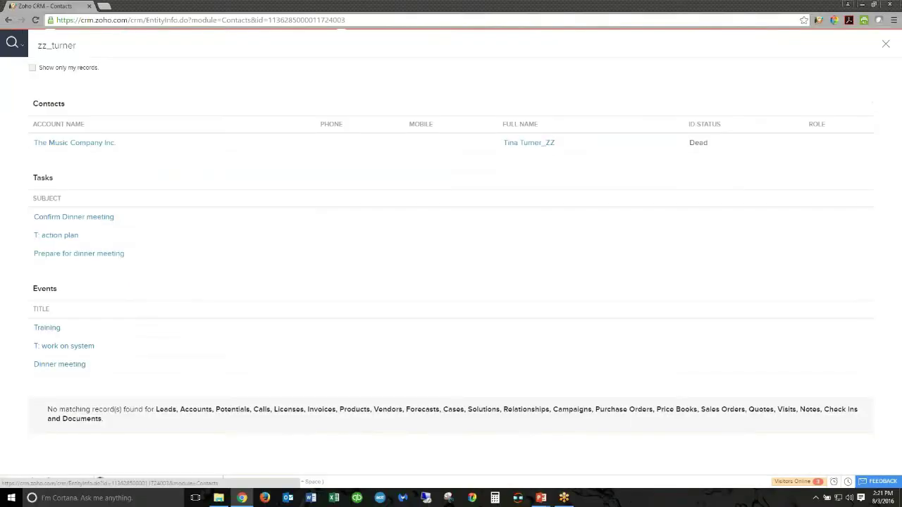
- Open the ZZ test contact from the search results and view its activity Timeline
{"action": "left_click", "coordinate": [441, 146]}
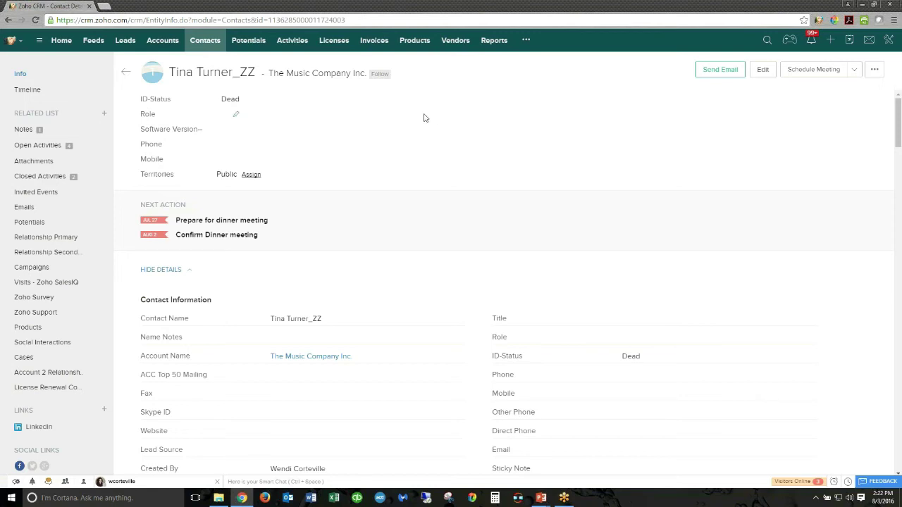
{"action": "left_click", "coordinate": [28, 90]}
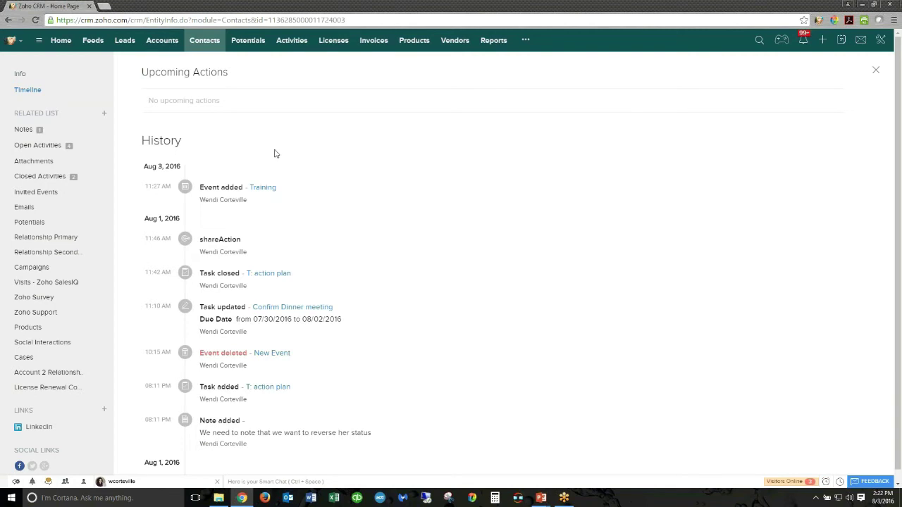
- Browse the history, switch back to Info, and open the Organize Contact Details related-list settings
{"action": "scroll", "coordinate": [276, 151], "scroll_direction": "down", "scroll_amount": 1}
{"action": "scroll", "coordinate": [275, 151], "scroll_direction": "down", "scroll_amount": 3}
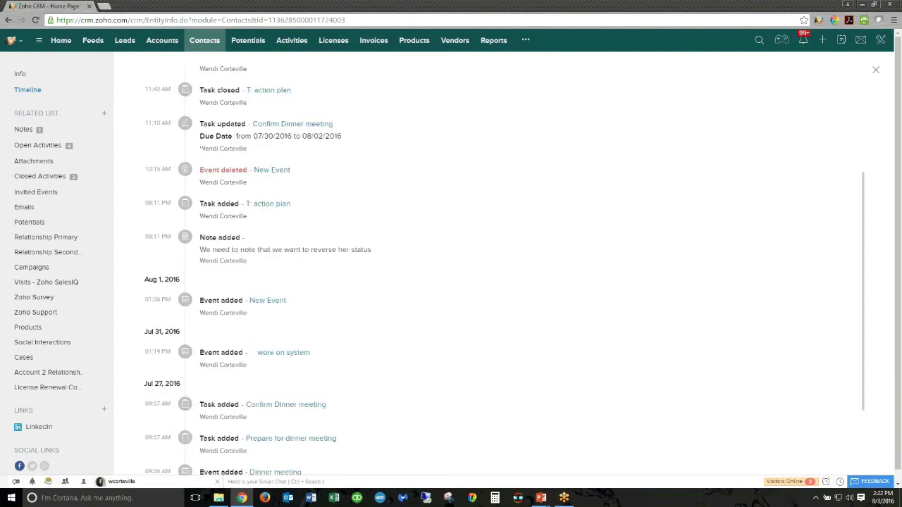
{"action": "scroll", "coordinate": [505, 268], "scroll_direction": "up", "scroll_amount": 4}
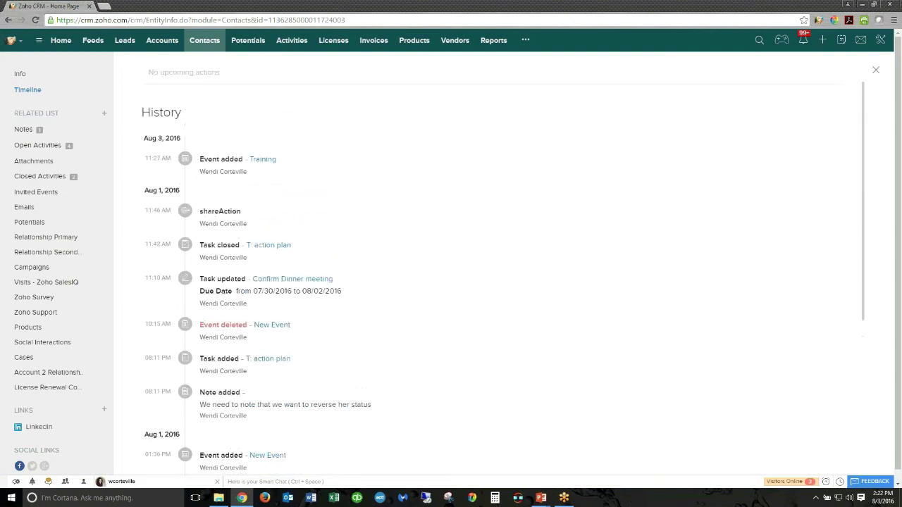
{"action": "left_click", "coordinate": [35, 81]}
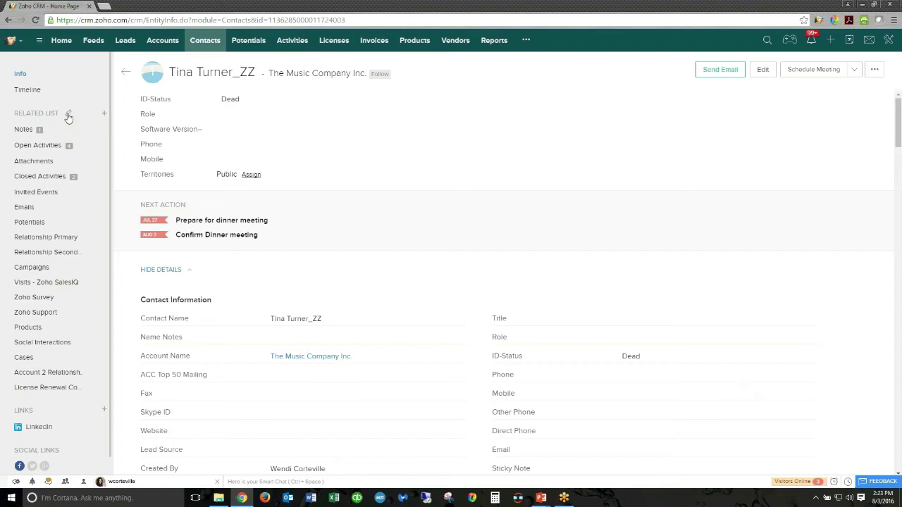
{"action": "left_click", "coordinate": [68, 115]}
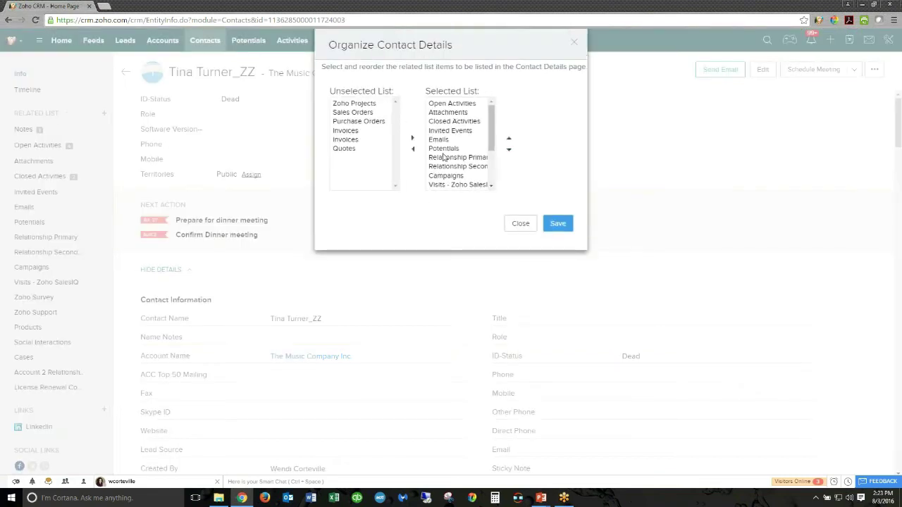
{"action": "left_click", "coordinate": [529, 227]}
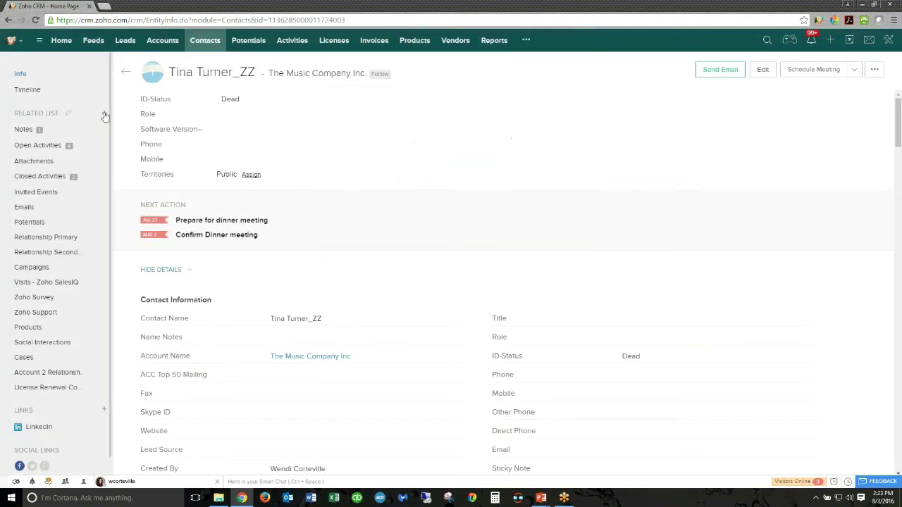
{"action": "left_click", "coordinate": [104, 114]}
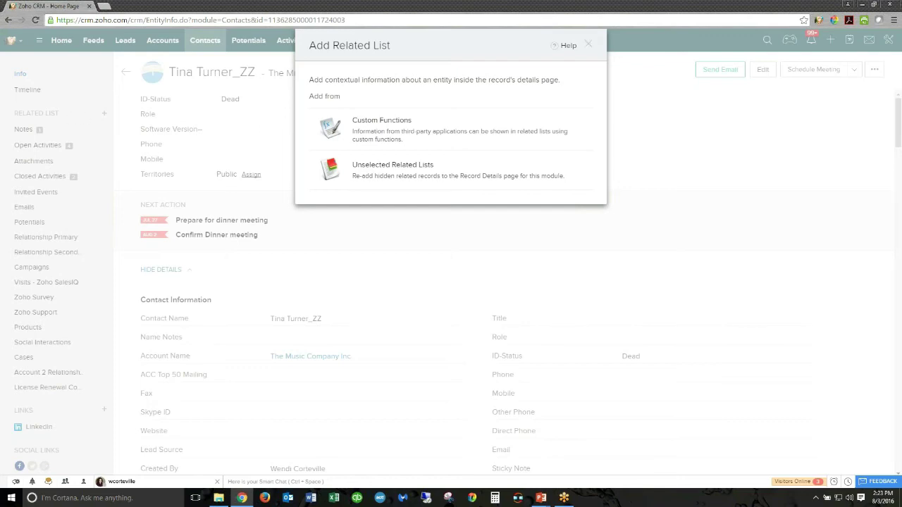
{"action": "left_click", "coordinate": [589, 44]}
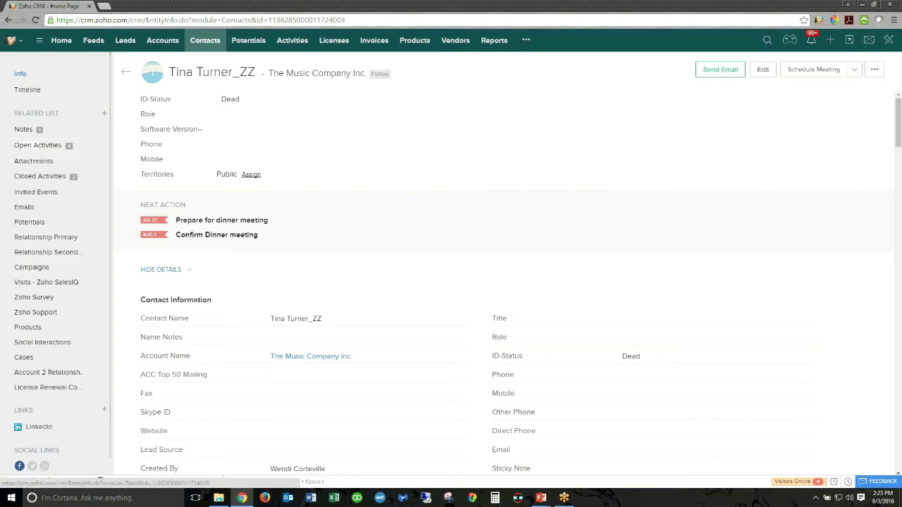
{"action": "scroll", "coordinate": [332, 311], "scroll_direction": "down", "scroll_amount": 10}
{"action": "scroll", "coordinate": [332, 312], "scroll_direction": "down", "scroll_amount": 3}
{"action": "scroll", "coordinate": [332, 311], "scroll_direction": "up", "scroll_amount": 12}
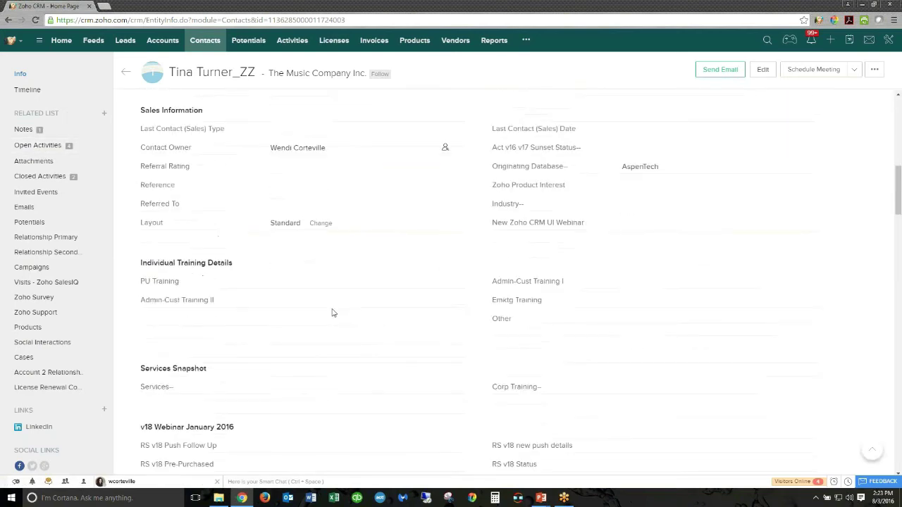
- Check the new task, event and call options under Open Activities, then start a blank note
{"action": "left_click", "coordinate": [60, 148]}
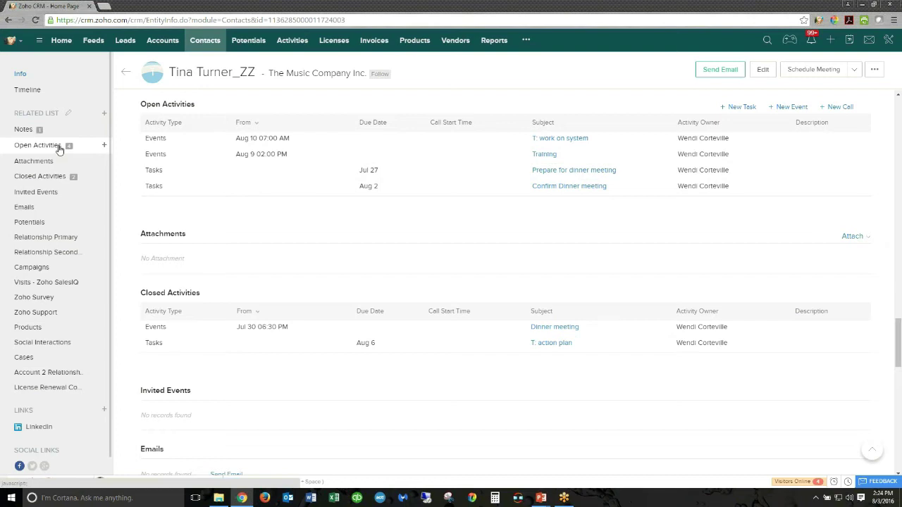
{"action": "left_click", "coordinate": [104, 146]}
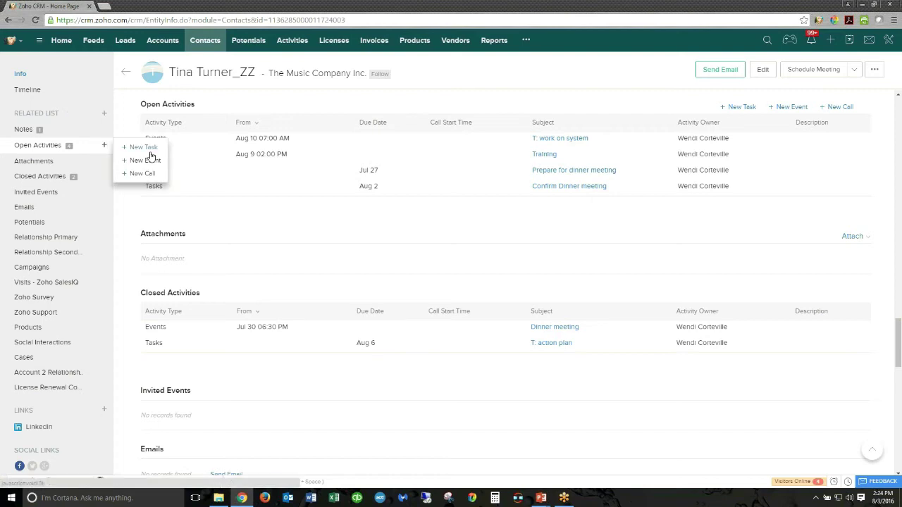
{"action": "left_click", "coordinate": [86, 134]}
{"action": "left_click", "coordinate": [104, 133]}
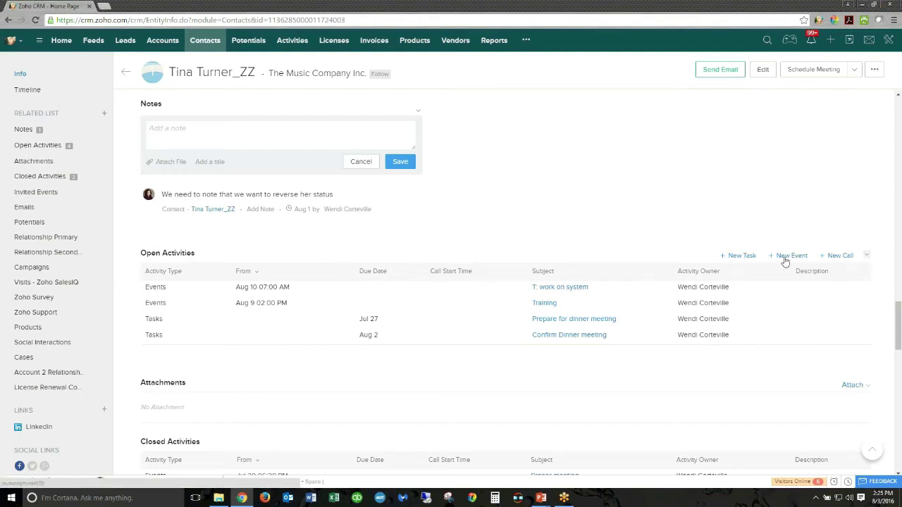
- Scroll to the contact's Open Activities list and open its column chooser
{"action": "scroll", "coordinate": [838, 275], "scroll_direction": "down", "scroll_amount": 3}
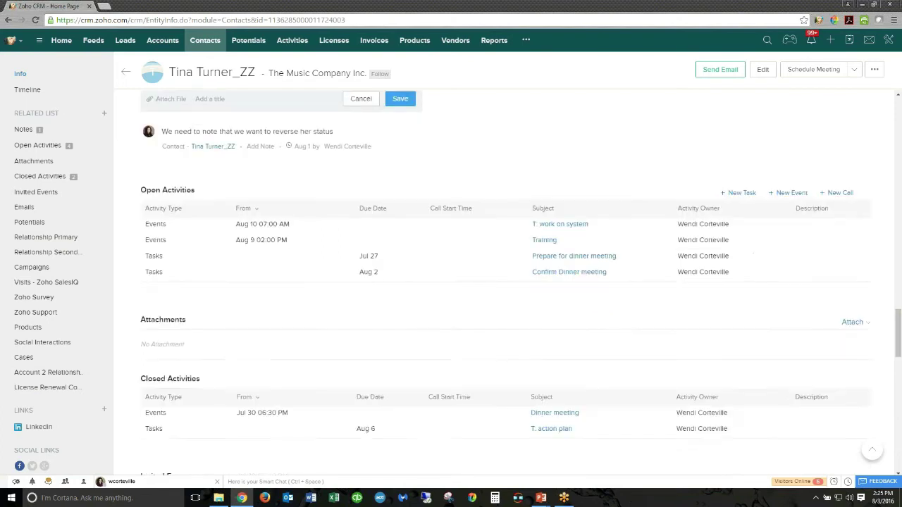
{"action": "scroll", "coordinate": [832, 278], "scroll_direction": "up", "scroll_amount": 7}
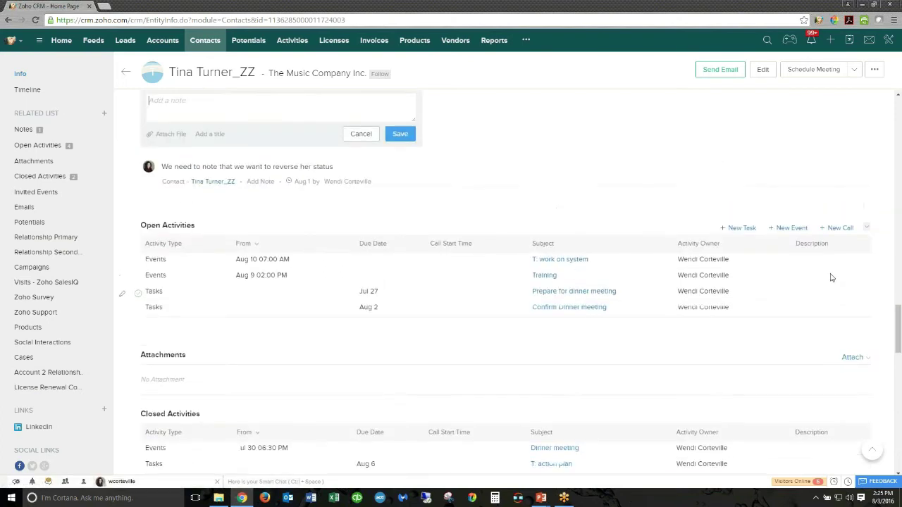
{"action": "scroll", "coordinate": [341, 271], "scroll_direction": "down", "scroll_amount": 12}
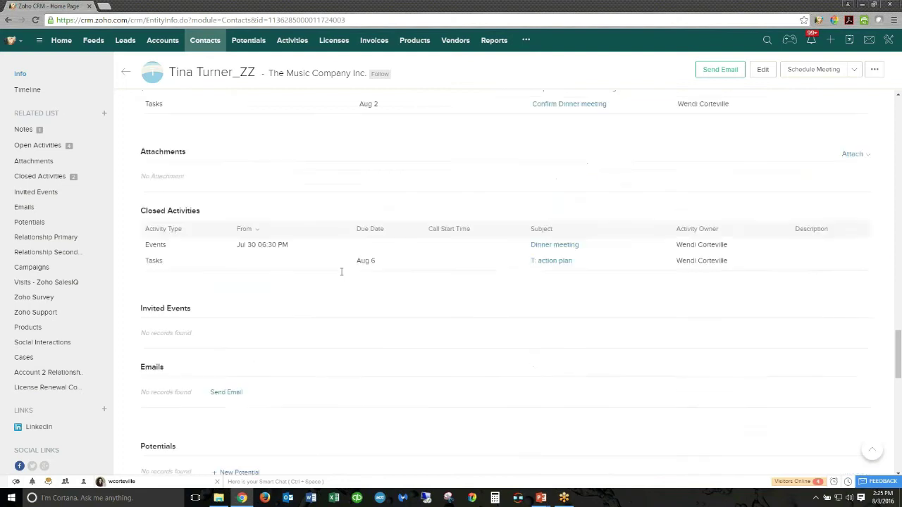
{"action": "scroll", "coordinate": [261, 310], "scroll_direction": "down", "scroll_amount": 5}
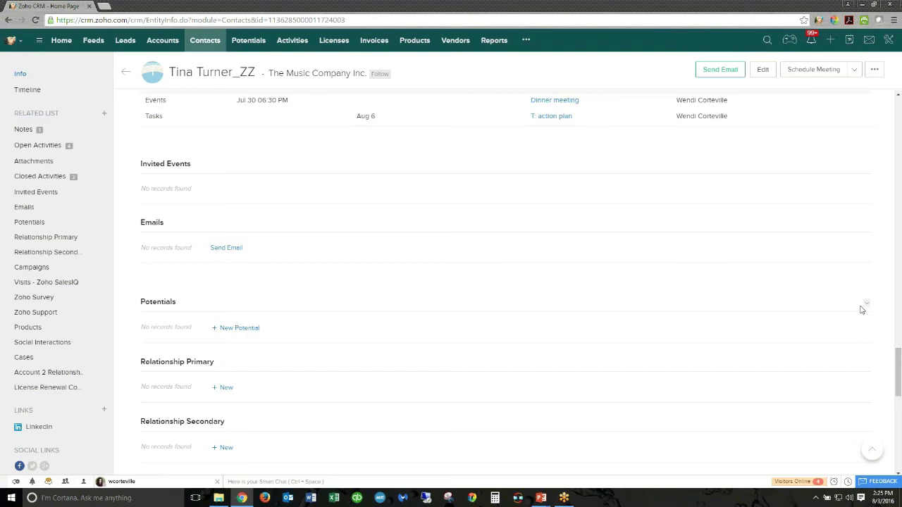
{"action": "scroll", "coordinate": [747, 272], "scroll_direction": "up", "scroll_amount": 2}
{"action": "scroll", "coordinate": [746, 272], "scroll_direction": "up", "scroll_amount": 3}
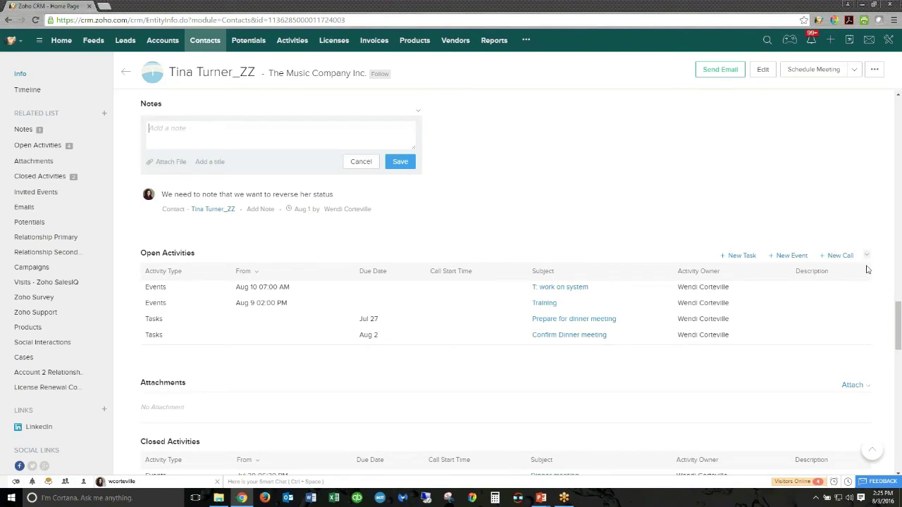
{"action": "left_click", "coordinate": [866, 256]}
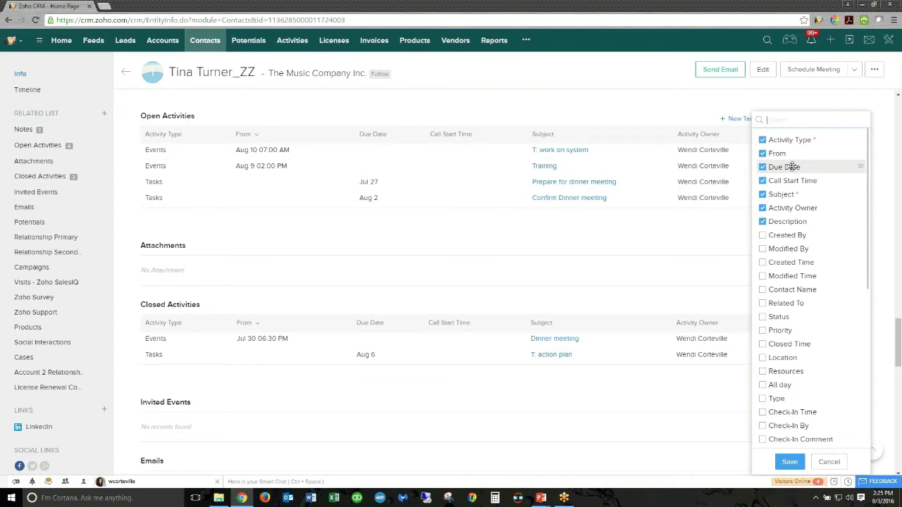
- Close the column chooser, browse the lower related lists, and jump back to the record's top
{"action": "left_click", "coordinate": [789, 462]}
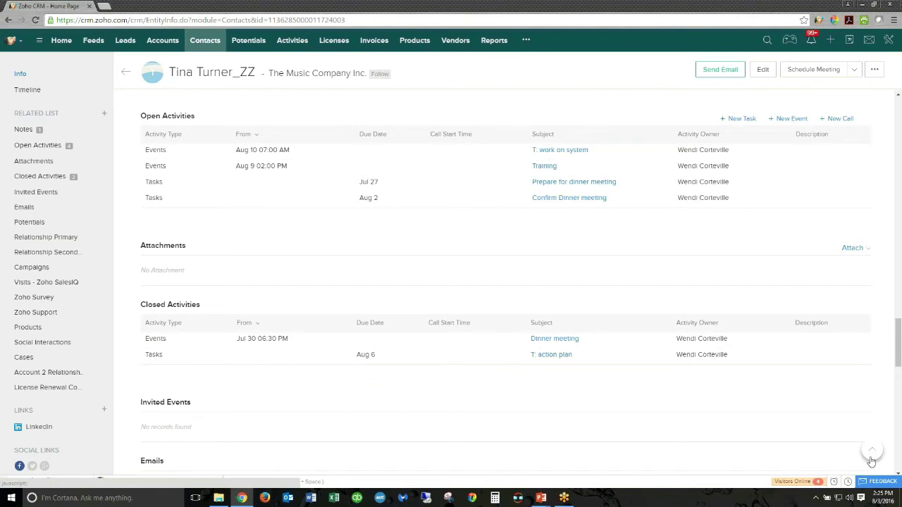
{"action": "left_click_drag", "start_coordinate": [898, 358], "coordinate": [900, 310]}
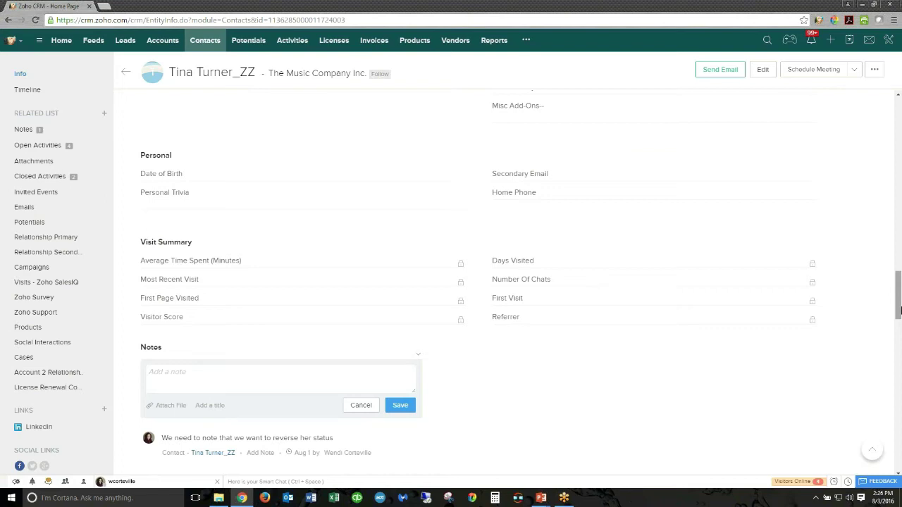
{"action": "left_click_drag", "start_coordinate": [899, 302], "coordinate": [900, 185]}
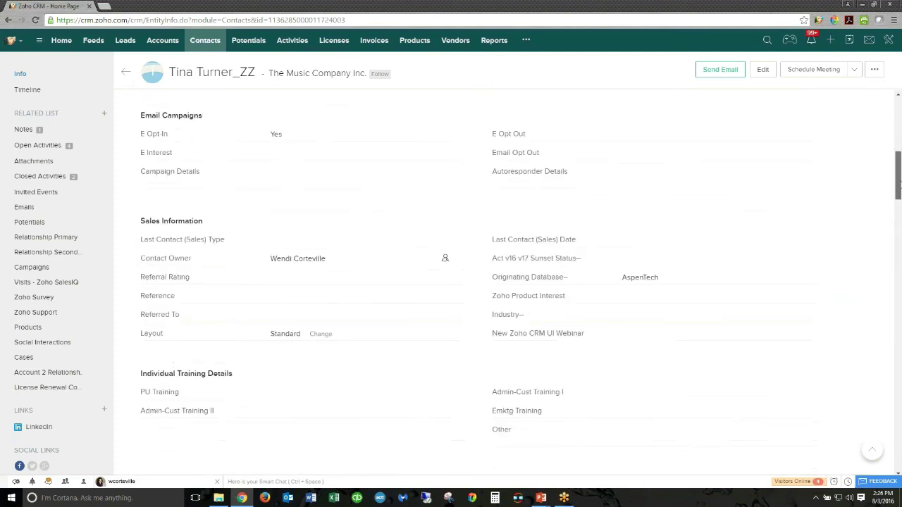
{"action": "left_click_drag", "start_coordinate": [900, 185], "coordinate": [900, 445]}
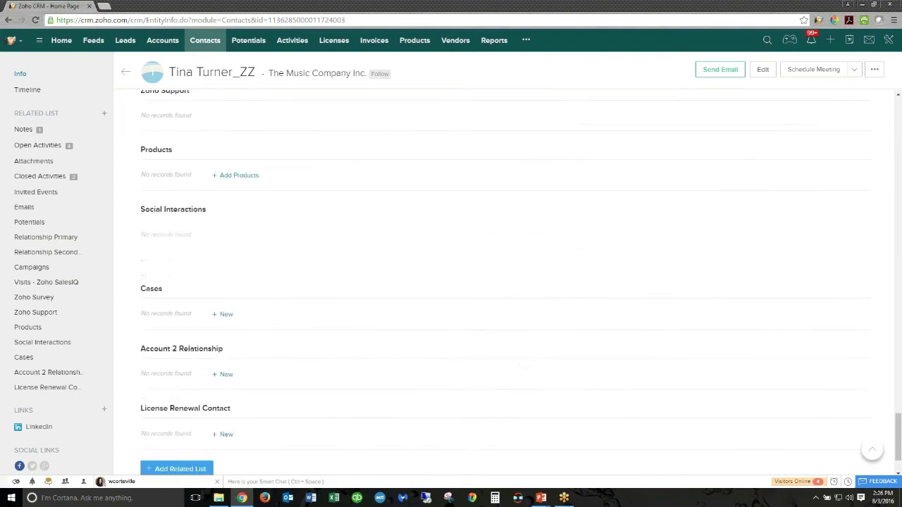
{"action": "left_click", "coordinate": [872, 452]}
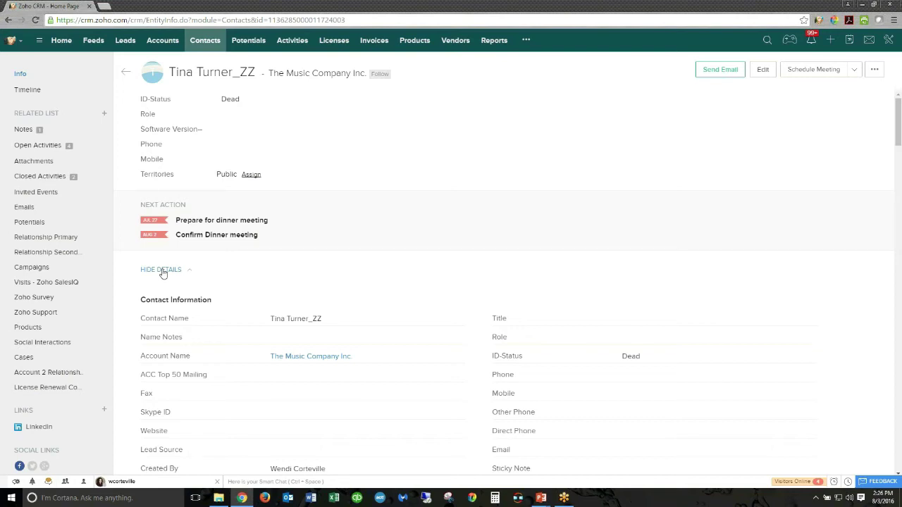
{"action": "left_click", "coordinate": [163, 270]}
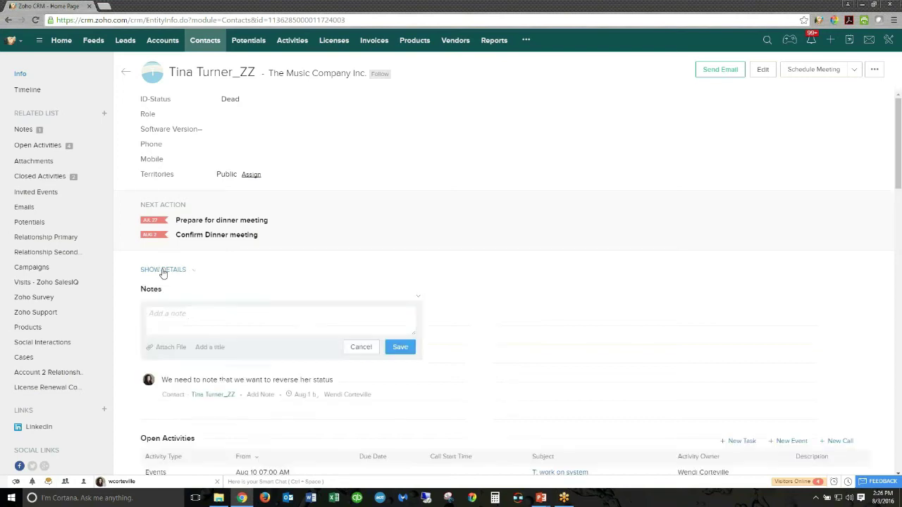
{"action": "scroll", "coordinate": [507, 282], "scroll_direction": "down", "scroll_amount": 3}
{"action": "scroll", "coordinate": [508, 282], "scroll_direction": "up", "scroll_amount": 3}
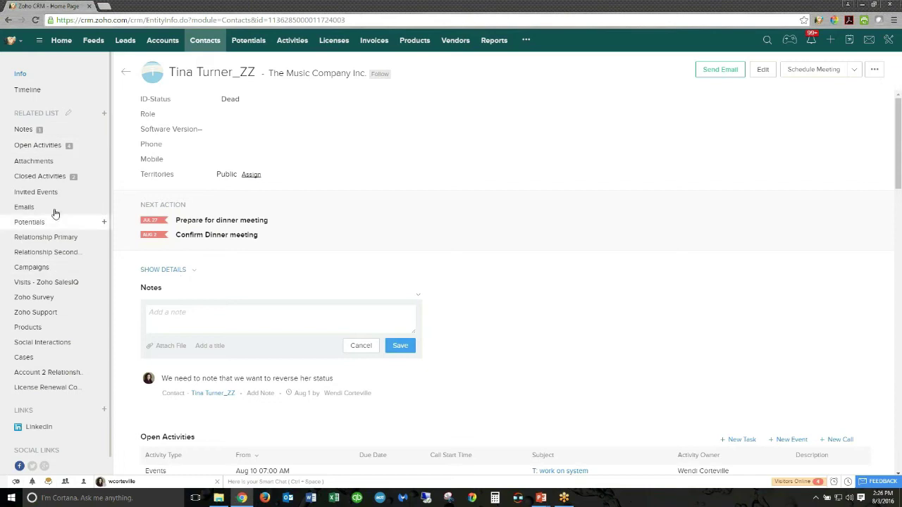
{"action": "left_click", "coordinate": [161, 274]}
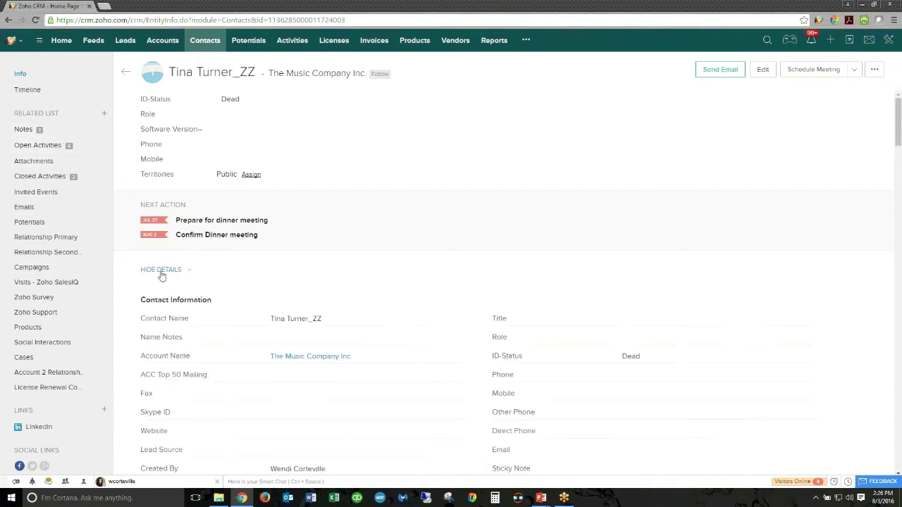
{"action": "scroll", "coordinate": [275, 260], "scroll_direction": "down", "scroll_amount": 2}
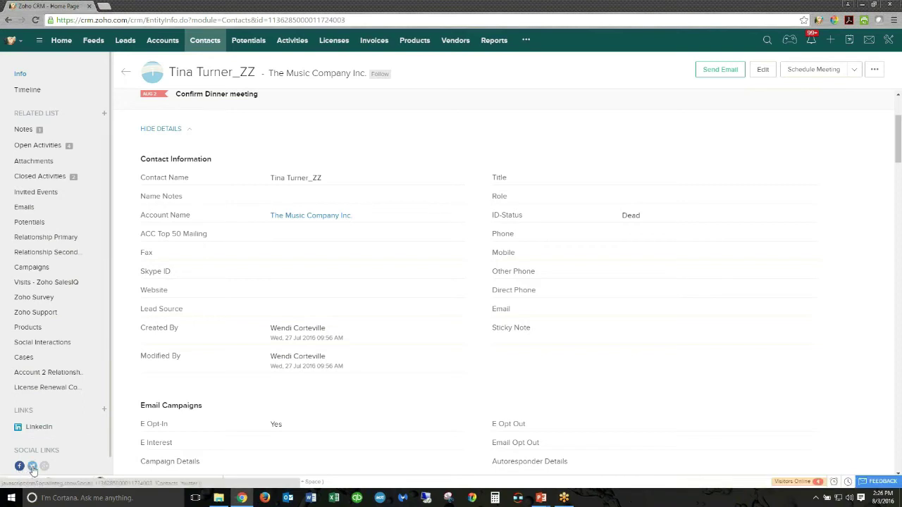
{"action": "scroll", "coordinate": [77, 414], "scroll_direction": "down", "scroll_amount": 1}
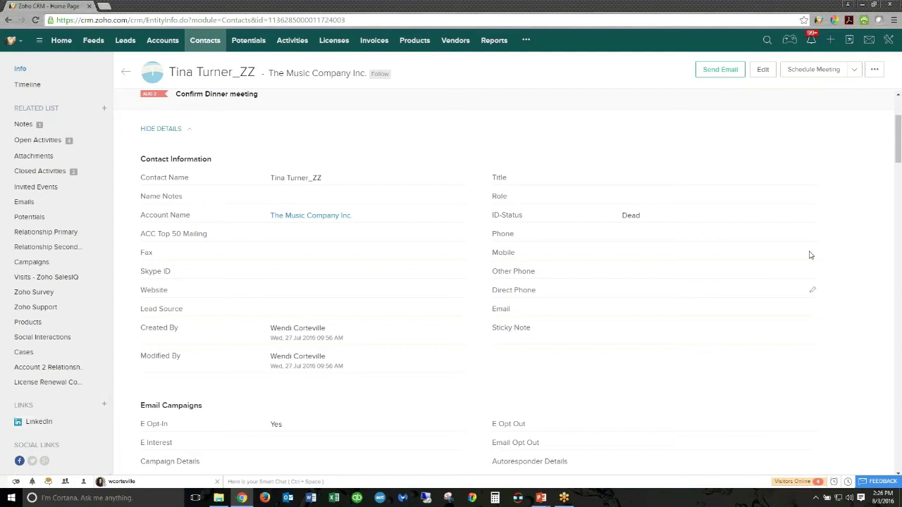
{"action": "scroll", "coordinate": [900, 156], "scroll_direction": "up", "scroll_amount": 2}
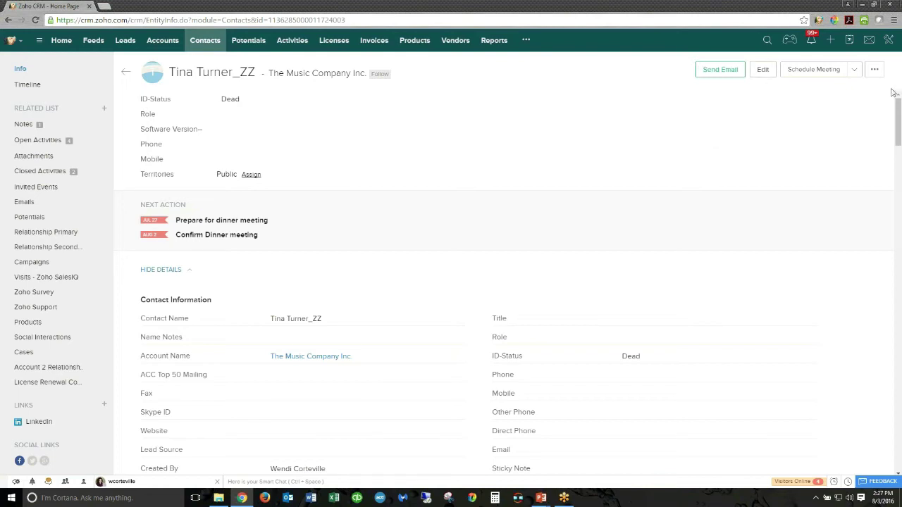
- Open the contact's Share dialog from the more-actions menu
{"action": "left_click", "coordinate": [876, 72]}
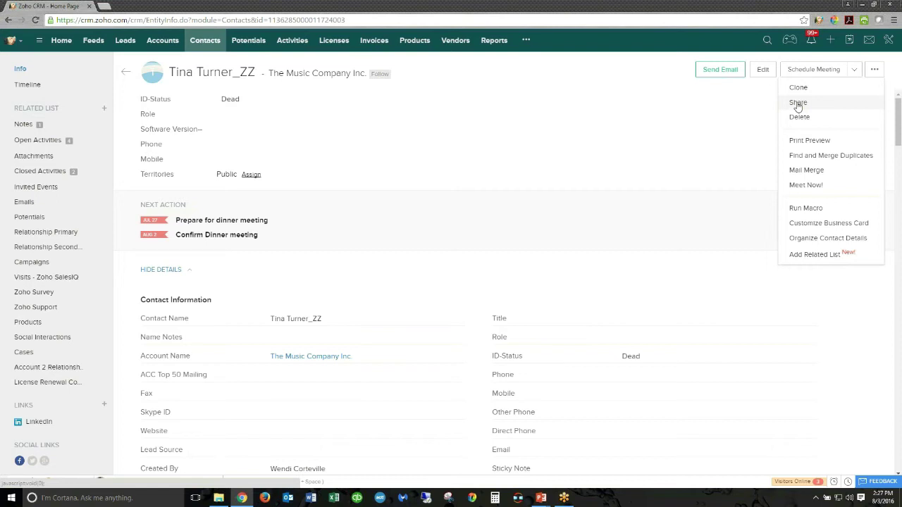
{"action": "left_click", "coordinate": [799, 103]}
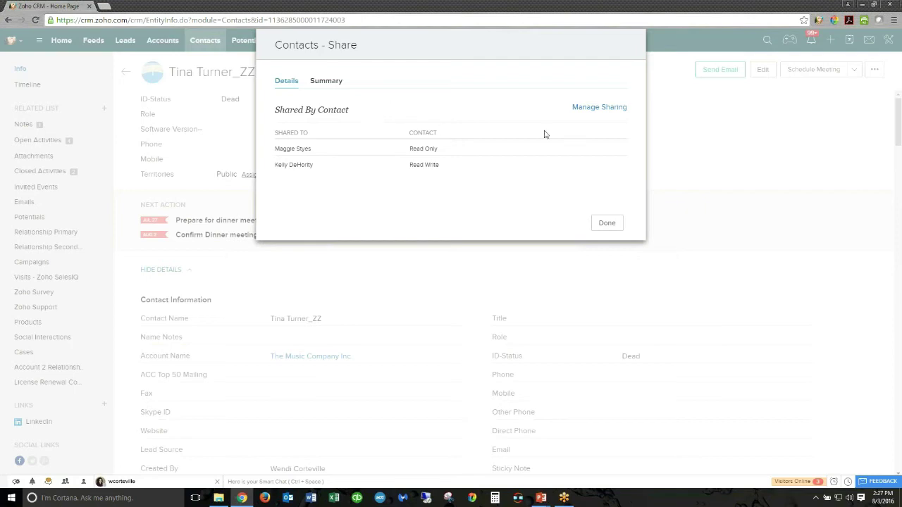
- Review the contact's user permissions in Manage Sharing, then cancel and close the Share dialog
{"action": "left_click", "coordinate": [592, 111]}
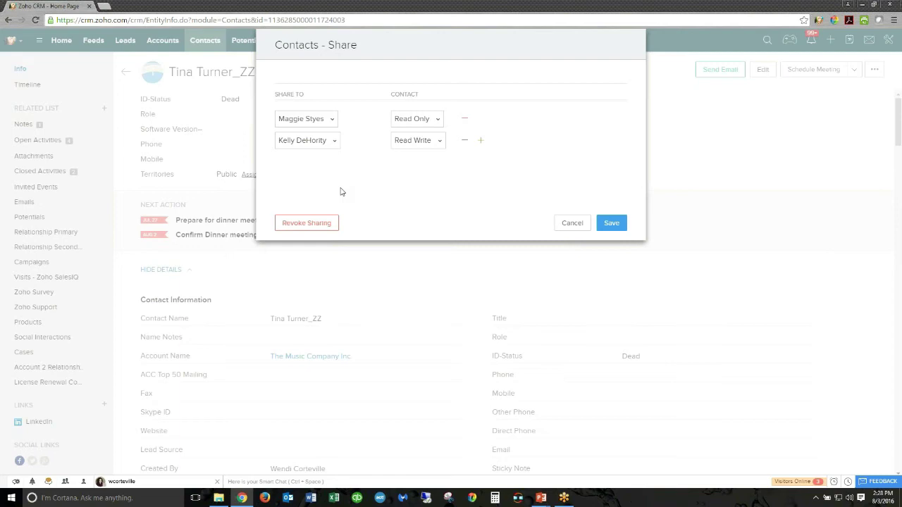
{"action": "left_click", "coordinate": [571, 224]}
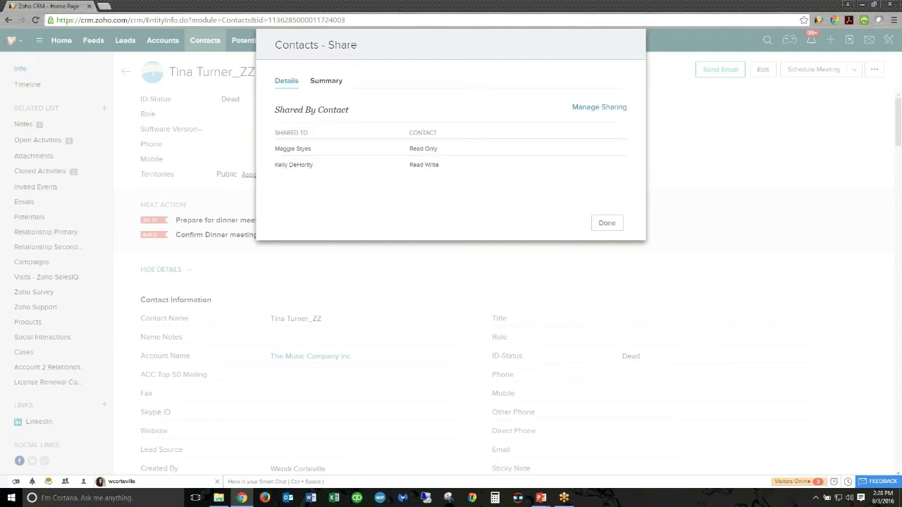
{"action": "left_click", "coordinate": [599, 224]}
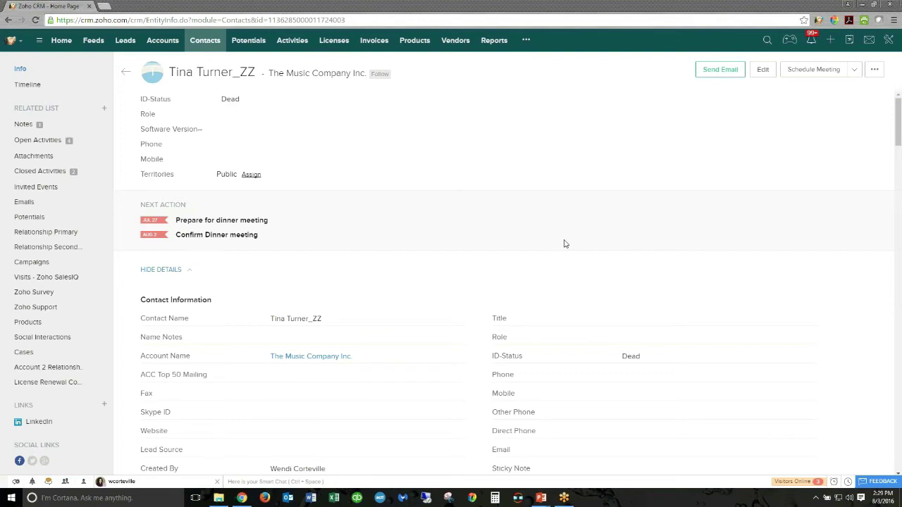
- Scroll the contact details, highlight the Modified By date, and go to the Leads module
{"action": "scroll", "coordinate": [564, 242], "scroll_direction": "down", "scroll_amount": 2}
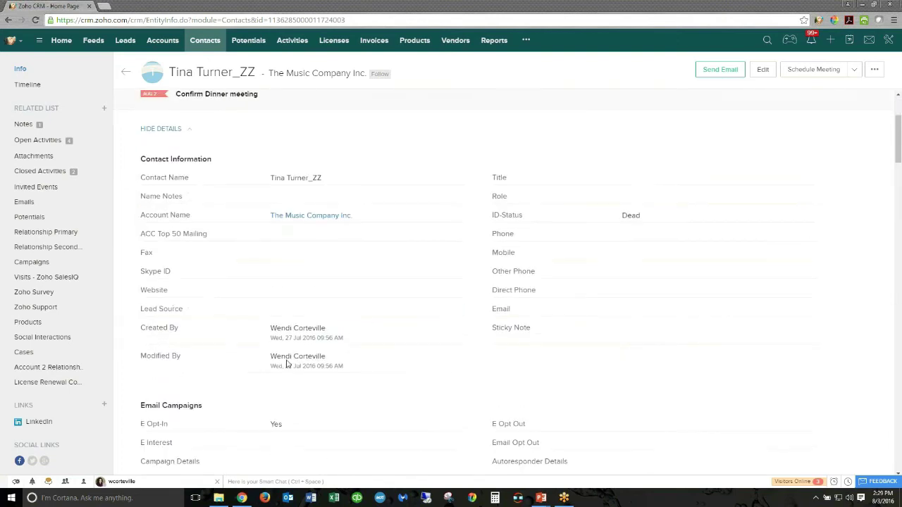
{"action": "left_click_drag", "start_coordinate": [275, 365], "coordinate": [339, 367]}
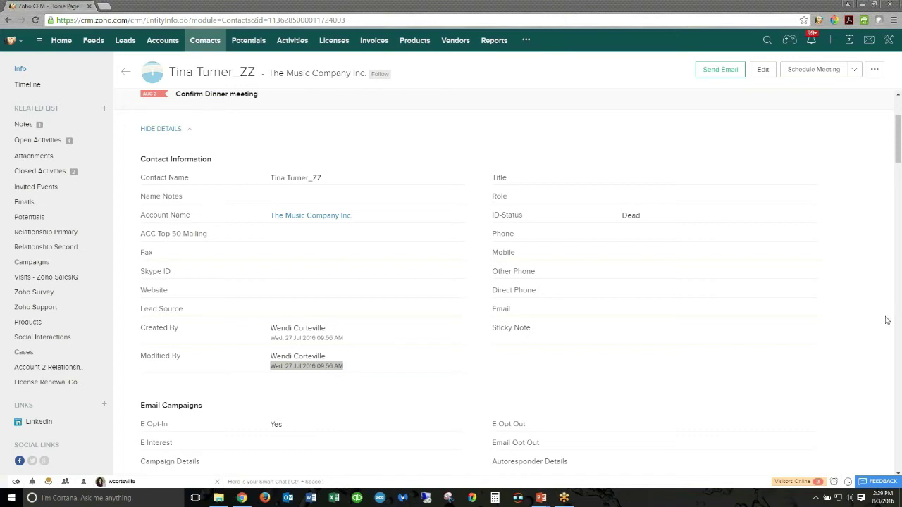
{"action": "left_click", "coordinate": [124, 43]}
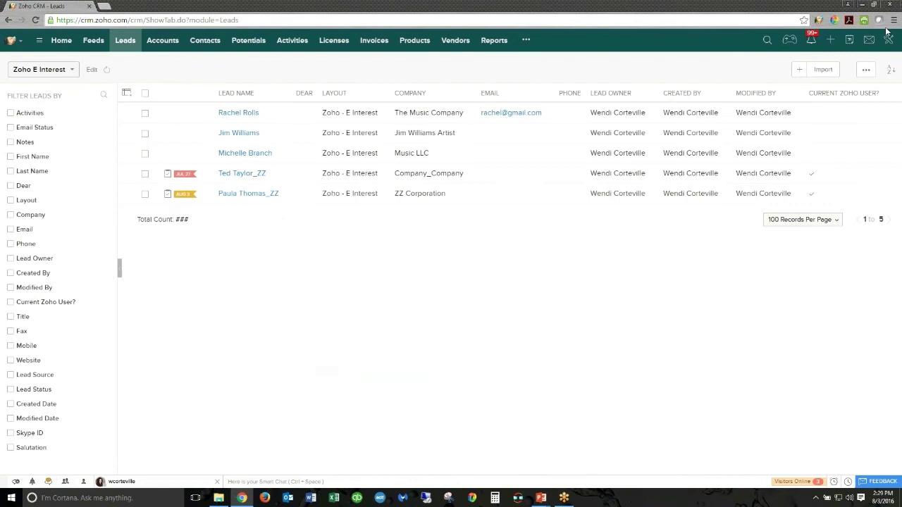
- Start a new lead and enter the lead's first name, e-mail address and last name
{"action": "left_click", "coordinate": [799, 69]}
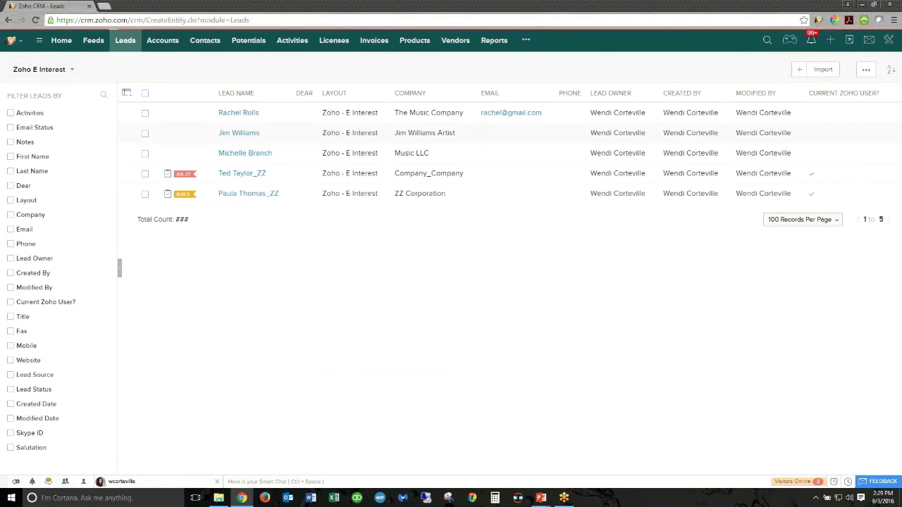
{"action": "type", "text": "Super"}
{"action": "key", "text": "Tab"}
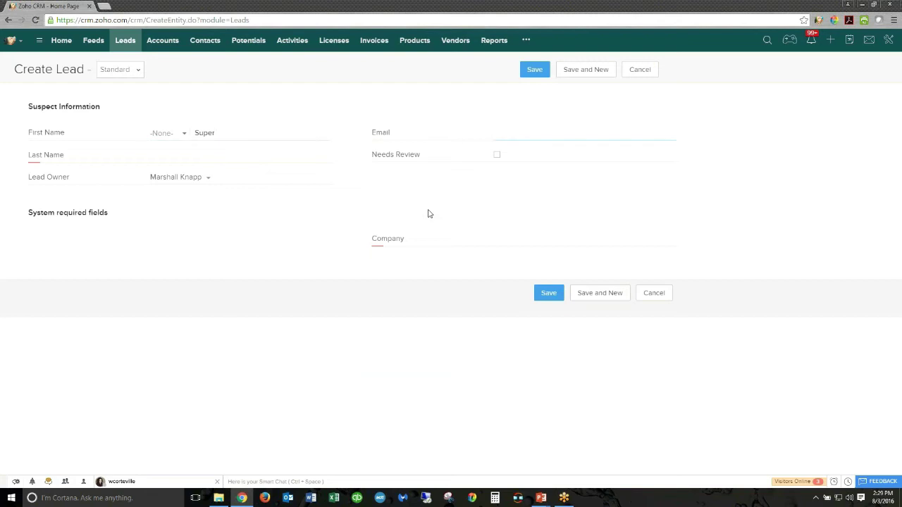
{"action": "key", "text": "Tab"}
{"action": "type", "text": "Man"}
{"action": "key", "text": "Tab"}
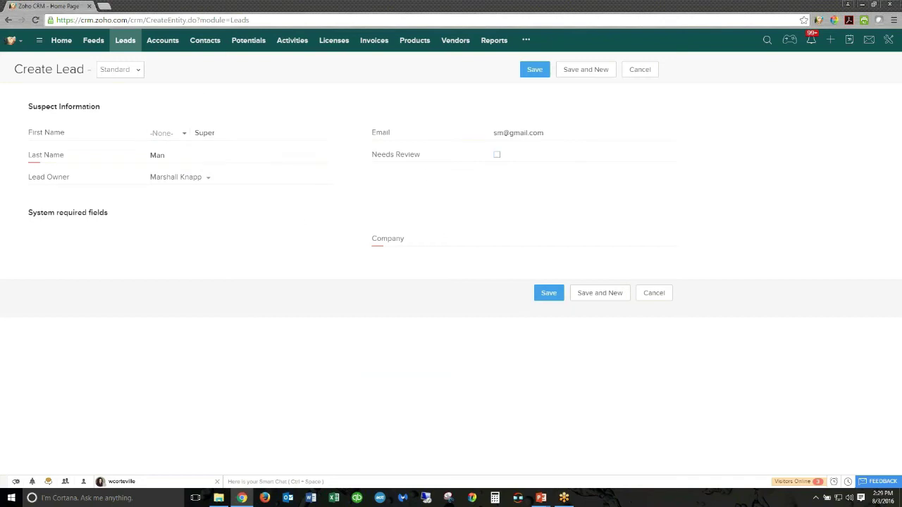
- Set the lead's company to ABC Company and bring up the form layout list
{"action": "left_click", "coordinate": [515, 241]}
{"action": "type", "text": "ABC Company"}
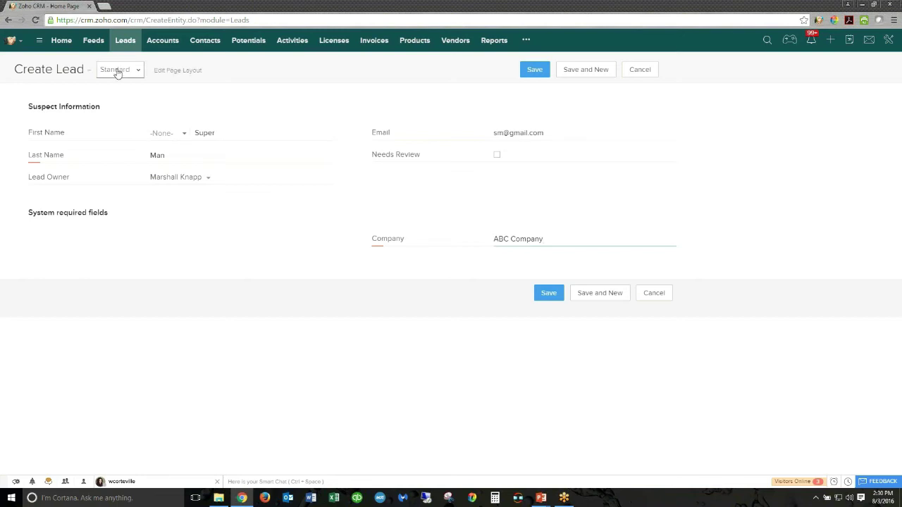
{"action": "left_click", "coordinate": [118, 73]}
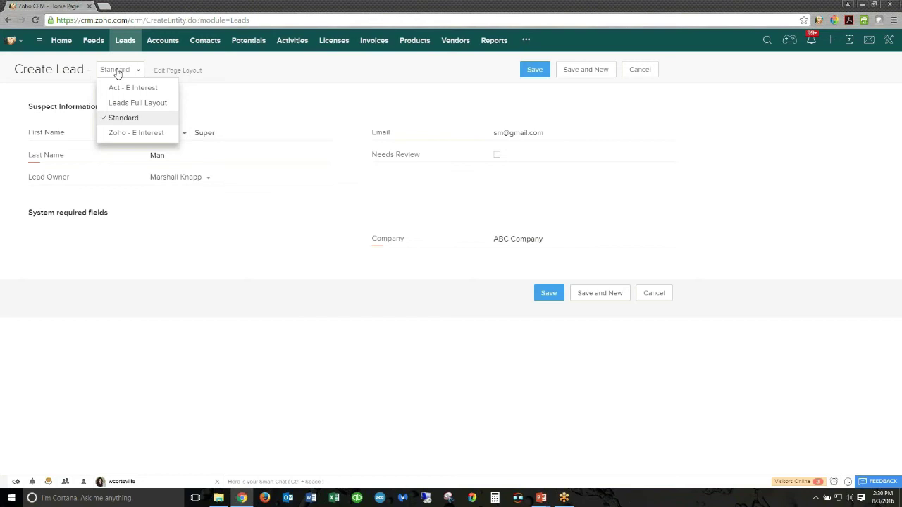
- Switch the new lead to the Zoho - E Interest layout, enter 'united' as Country, then cancel it
{"action": "left_click", "coordinate": [130, 134]}
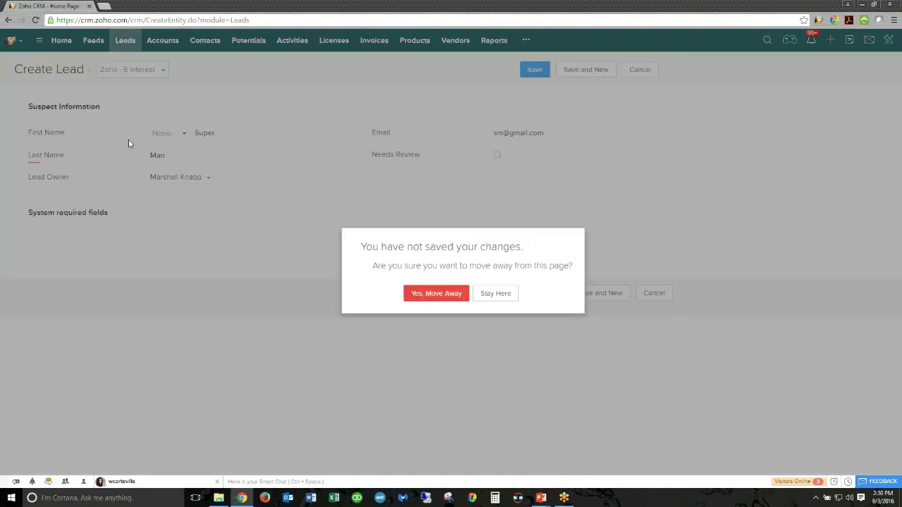
{"action": "left_click", "coordinate": [437, 295]}
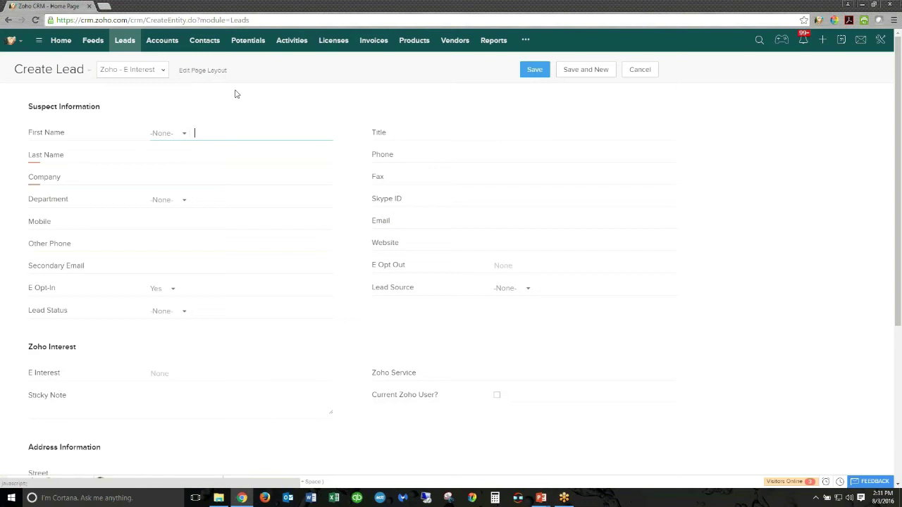
{"action": "scroll", "coordinate": [282, 151], "scroll_direction": "down", "scroll_amount": 2}
{"action": "scroll", "coordinate": [265, 221], "scroll_direction": "down", "scroll_amount": 2}
{"action": "left_click", "coordinate": [252, 339]}
{"action": "type", "text": "united"}
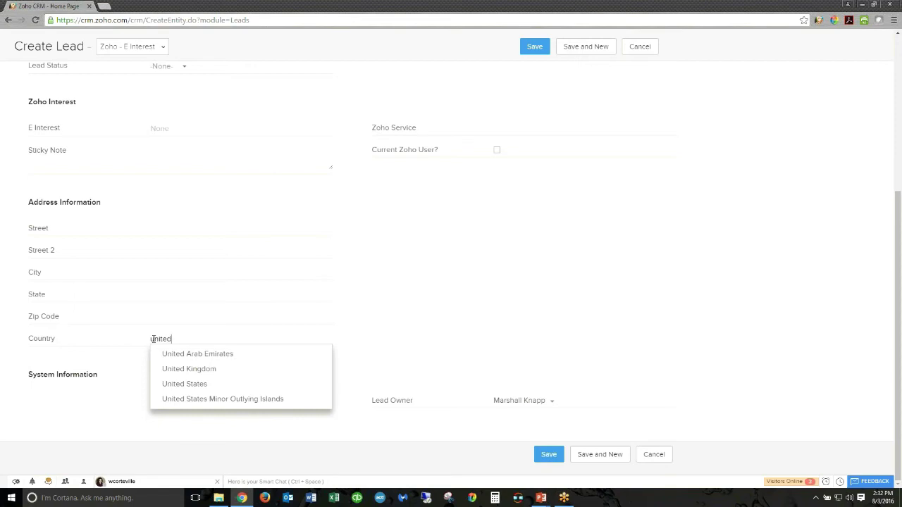
{"action": "left_click", "coordinate": [656, 455]}
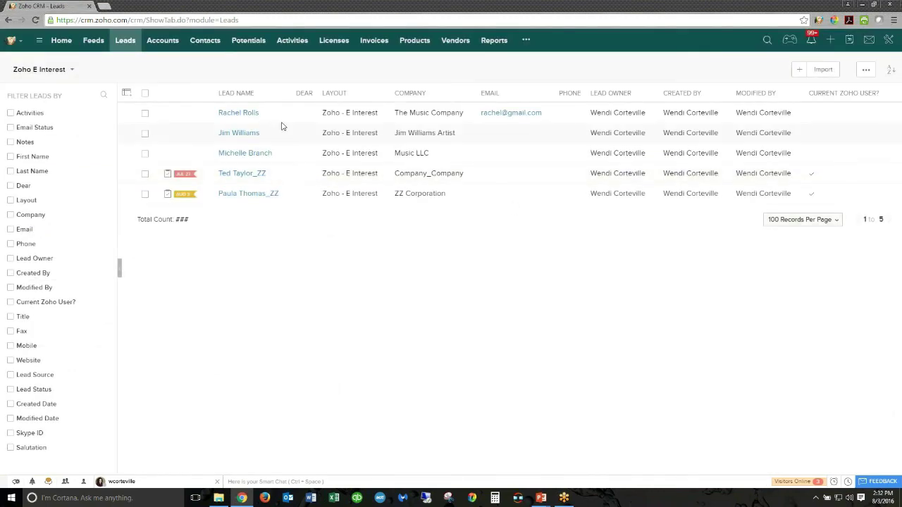
- Start converting The Music Company lead with a new potential of amount 1000
{"action": "left_click", "coordinate": [252, 115]}
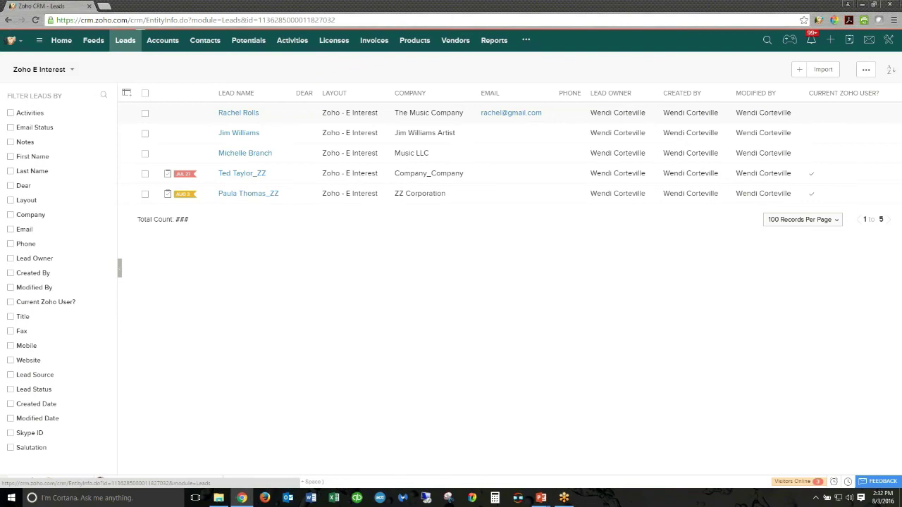
{"action": "left_click", "coordinate": [693, 69]}
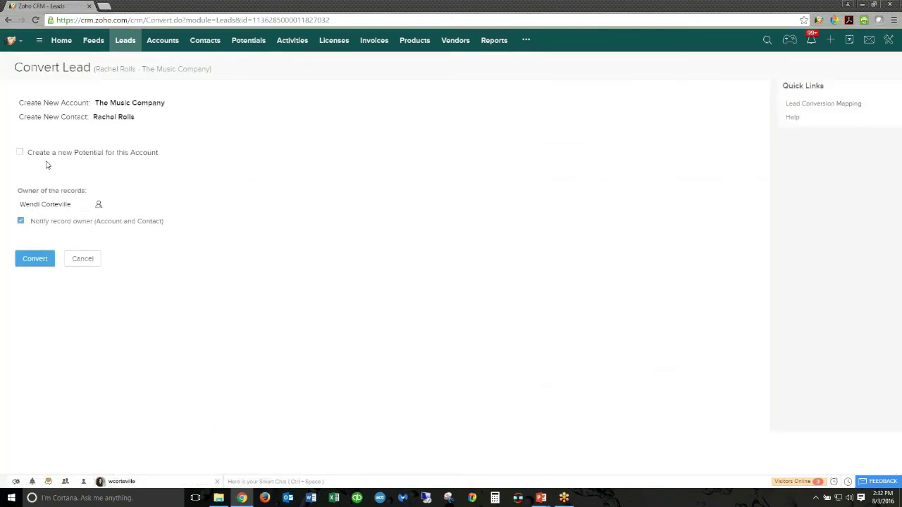
{"action": "left_click", "coordinate": [20, 152]}
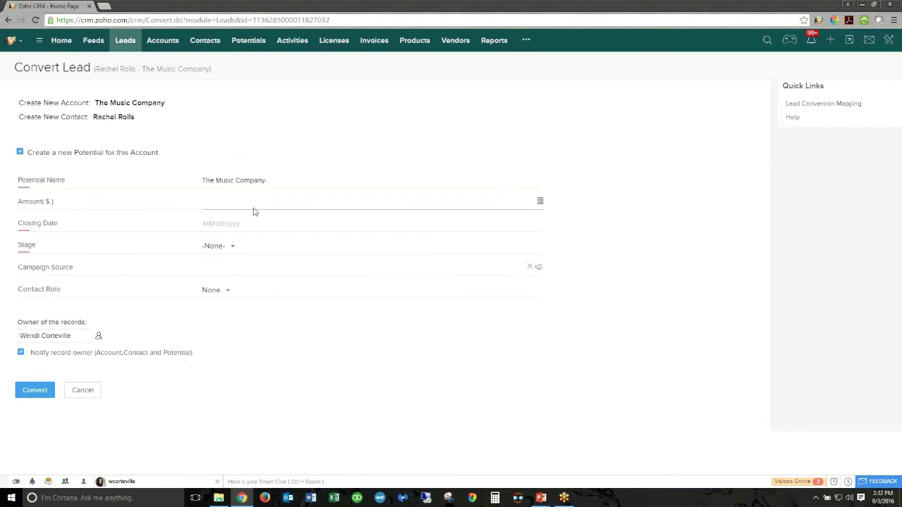
{"action": "type", "text": "1000"}
- Set closing date 08/31/2016, stage Requirements Gathering, contact role Decision Maker, and convert
{"action": "left_click", "coordinate": [243, 223]}
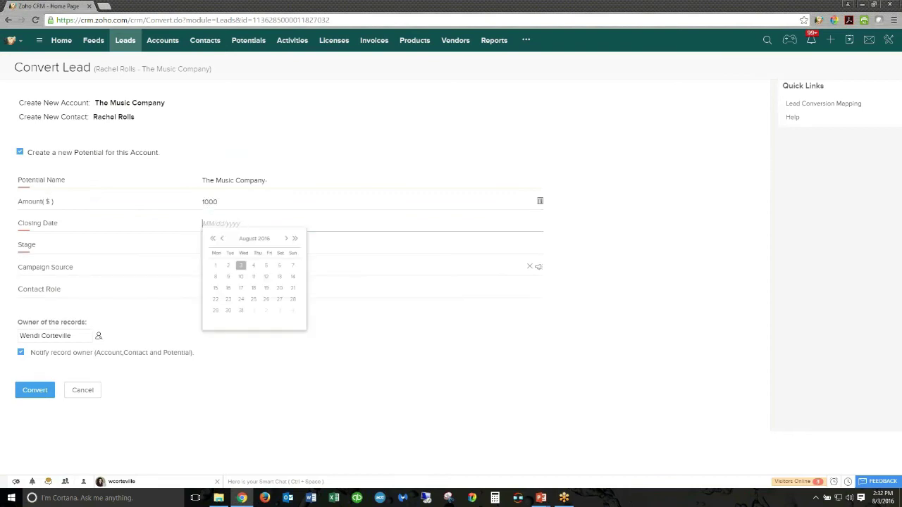
{"action": "left_click", "coordinate": [241, 311]}
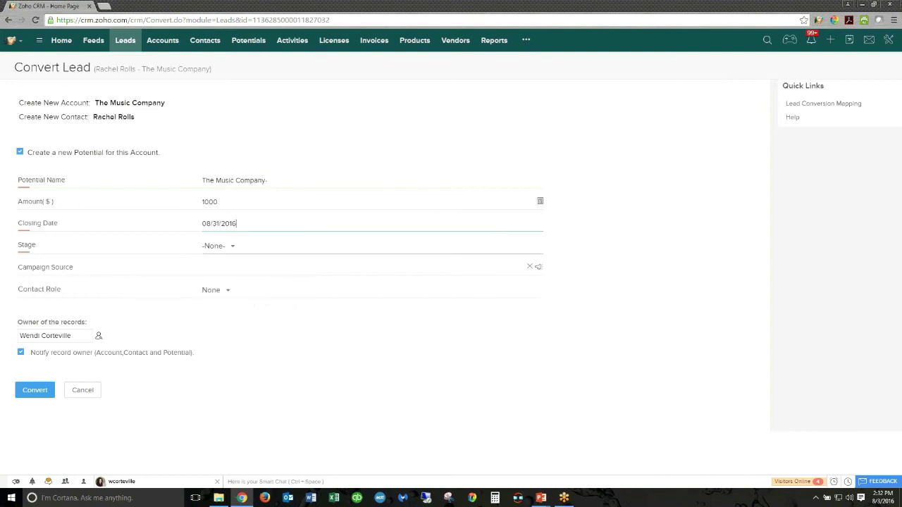
{"action": "left_click", "coordinate": [220, 248]}
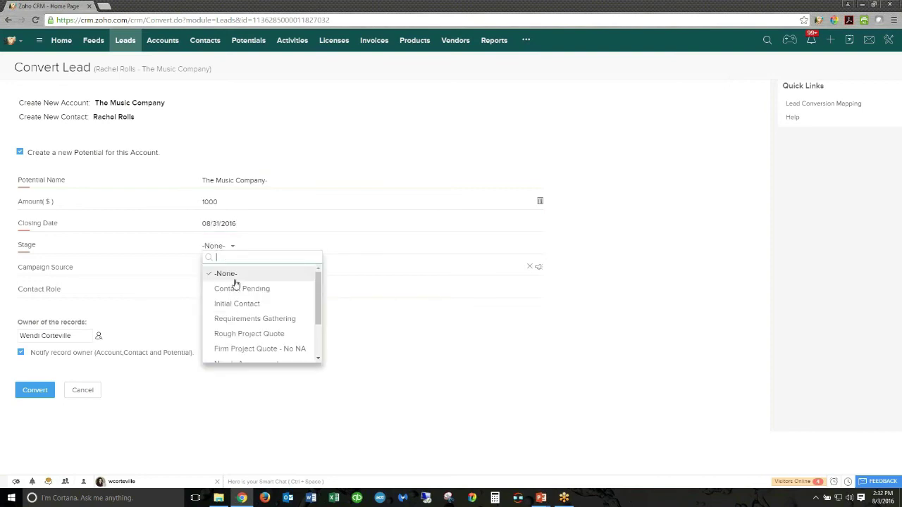
{"action": "left_click", "coordinate": [245, 320]}
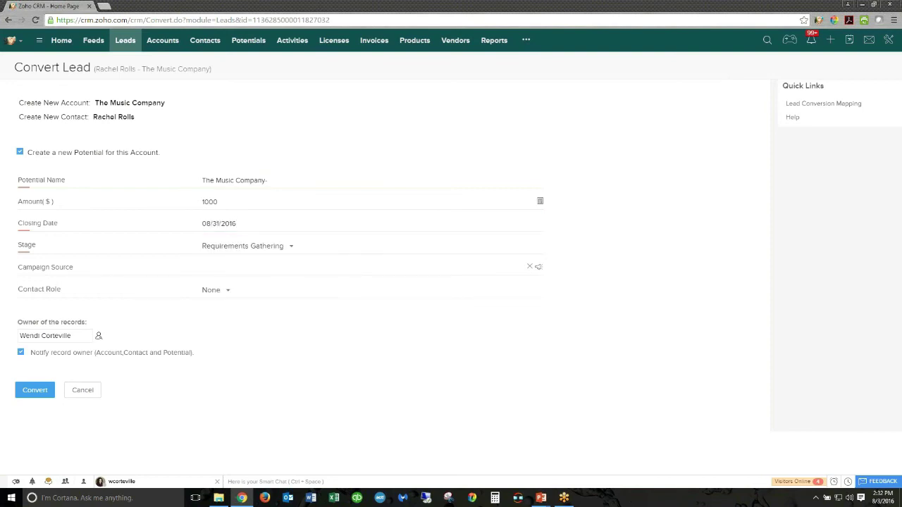
{"action": "left_click", "coordinate": [221, 294]}
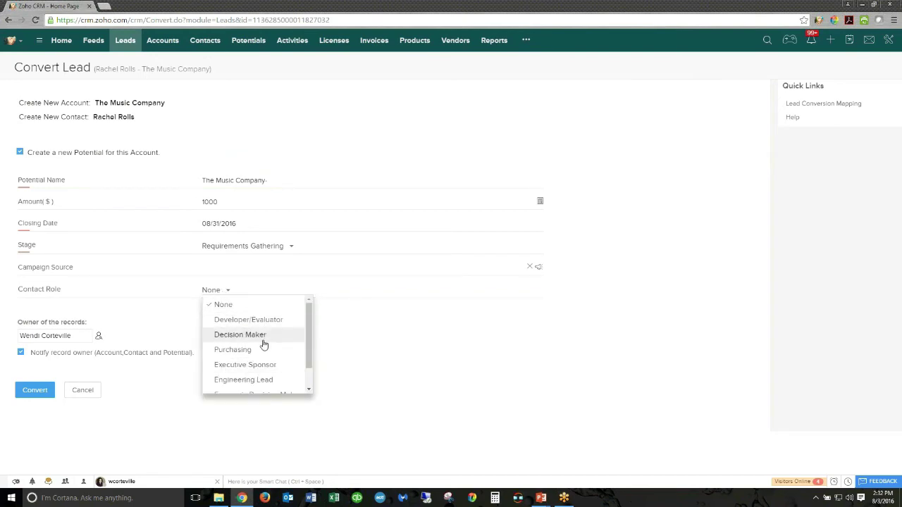
{"action": "left_click", "coordinate": [261, 340]}
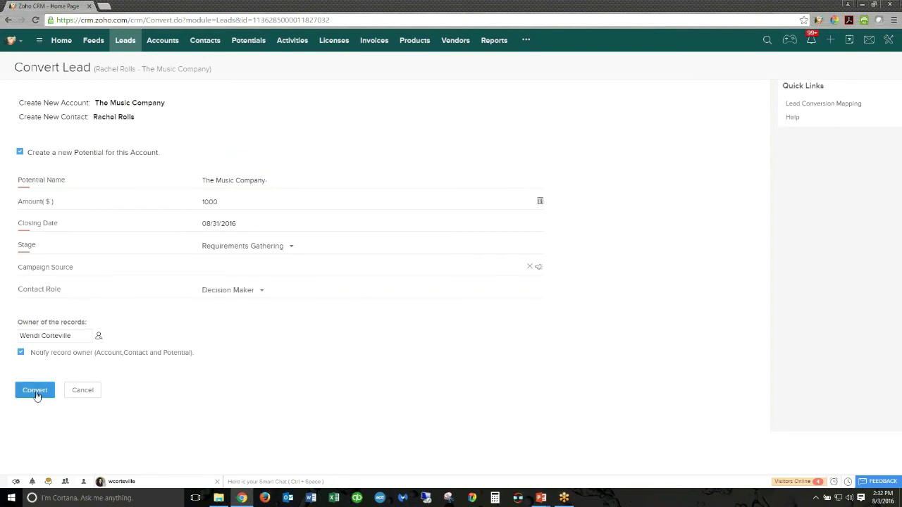
{"action": "left_click", "coordinate": [36, 394]}
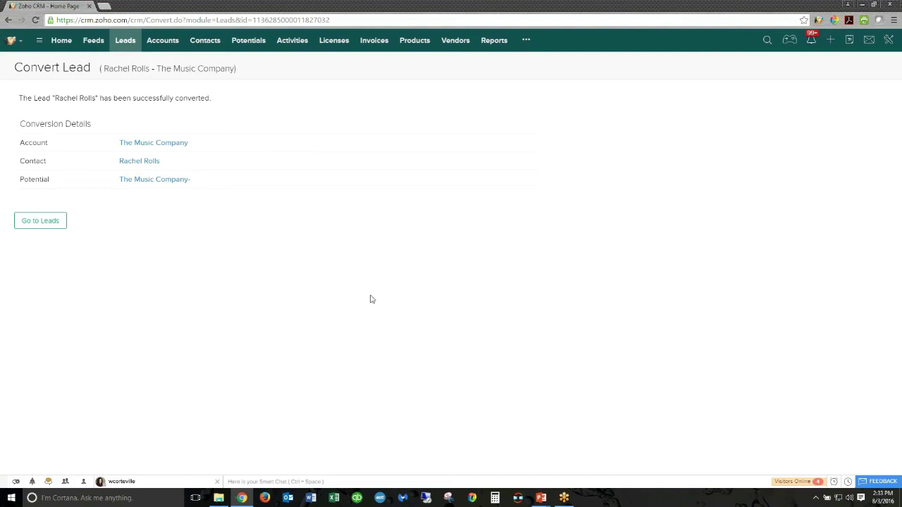
- Open the The Music Company- potential from the Conversion Details
{"action": "left_click", "coordinate": [145, 183]}
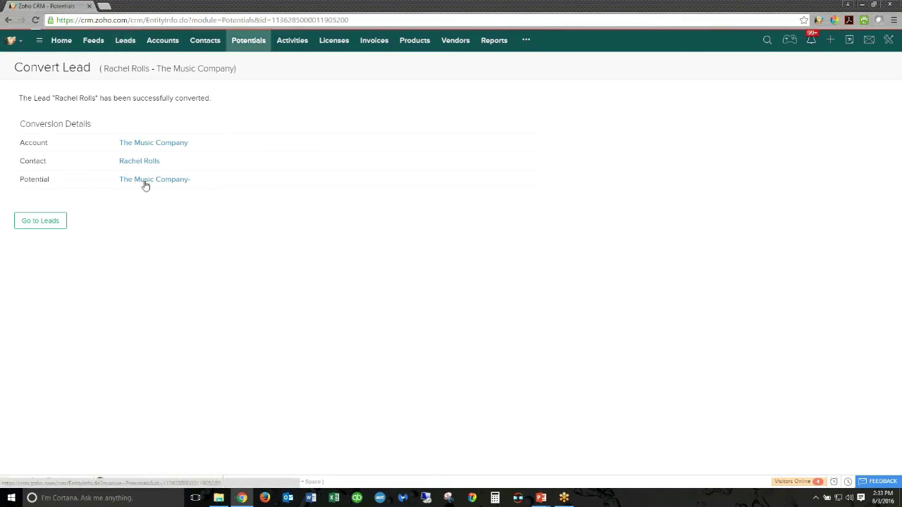
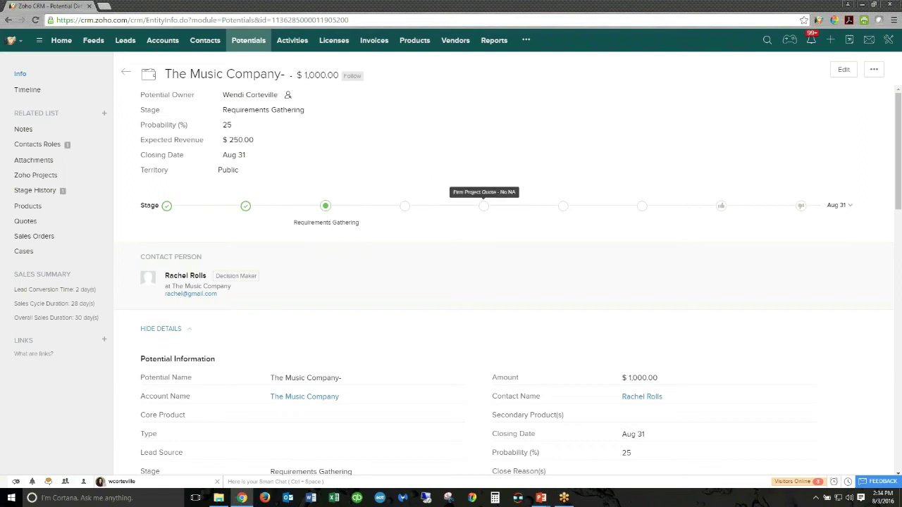
- Advance The Music Company- potential to Firm Project Quote - No NA (probability 55, revenue $550)
{"action": "left_click", "coordinate": [486, 208]}
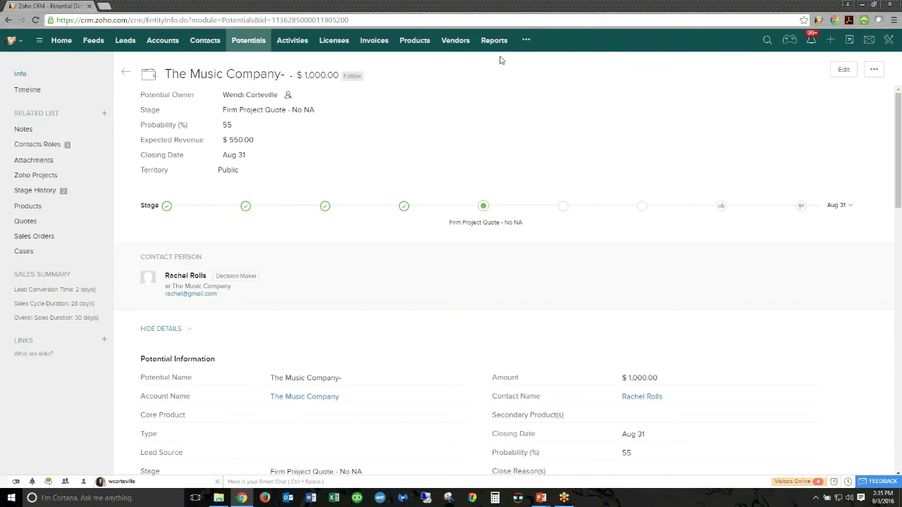
{"action": "left_click", "coordinate": [526, 43]}
- Go to Dashboards and open the Dashboard for Webinar
{"action": "left_click", "coordinate": [544, 61]}
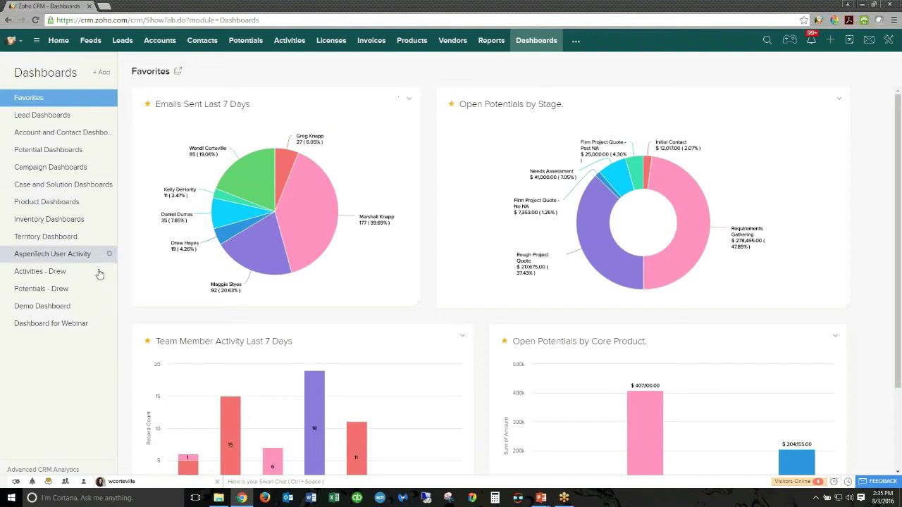
{"action": "left_click", "coordinate": [81, 324]}
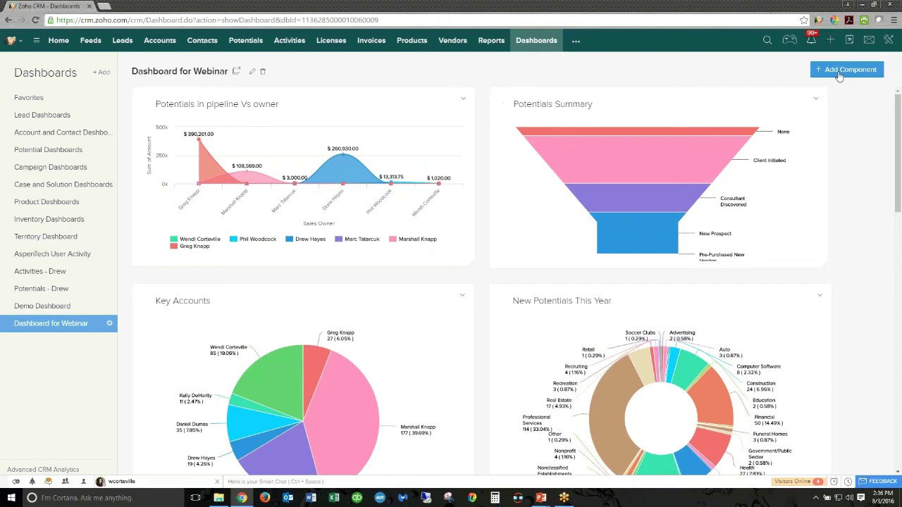
- Preview the pipeline vs owner chart's Edit settings, cancel, then add the chart to Home
{"action": "left_click", "coordinate": [464, 99]}
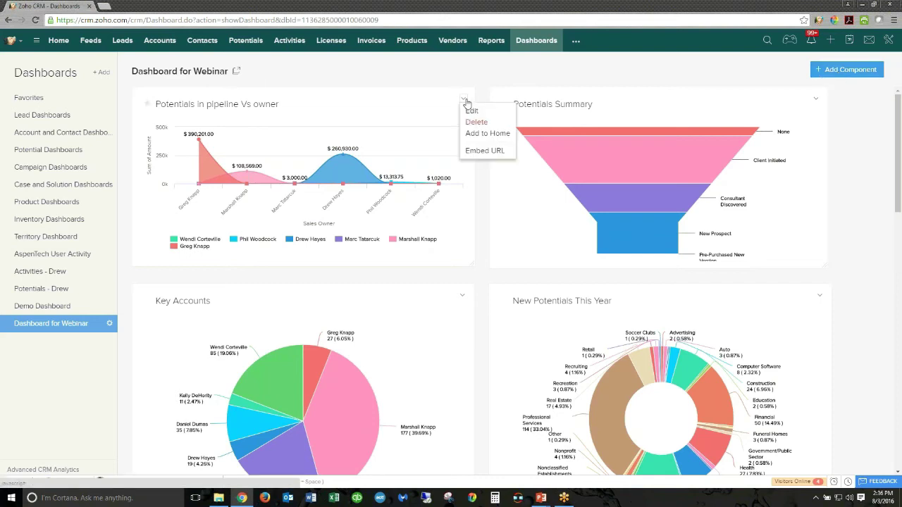
{"action": "left_click", "coordinate": [473, 112]}
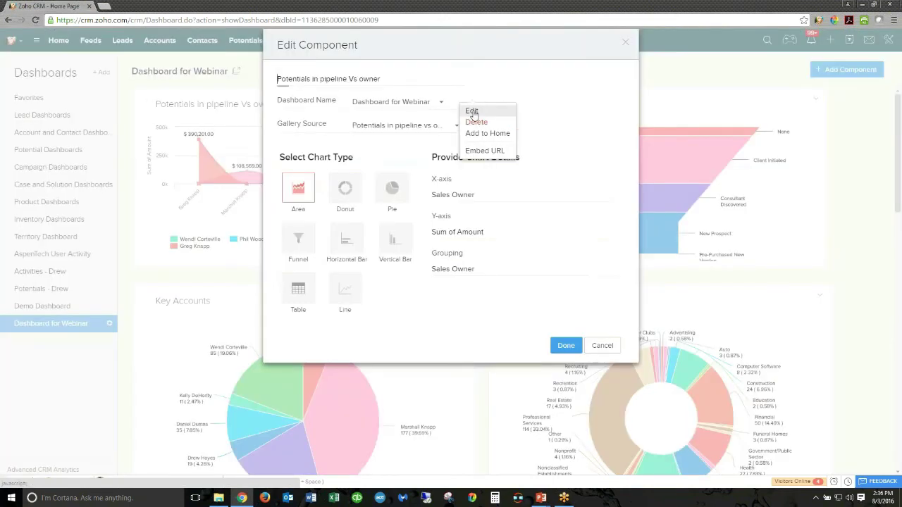
{"action": "left_click_drag", "start_coordinate": [382, 79], "coordinate": [287, 79]}
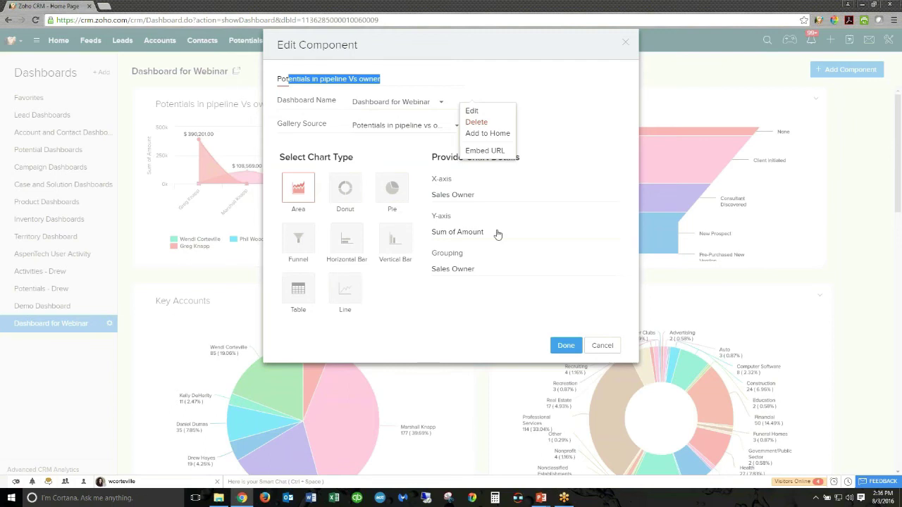
{"action": "left_click", "coordinate": [611, 346]}
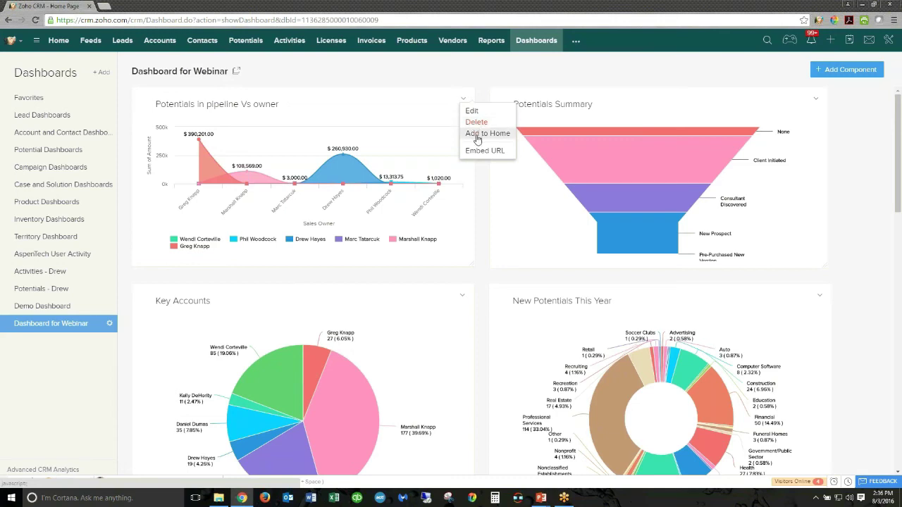
{"action": "left_click", "coordinate": [477, 139]}
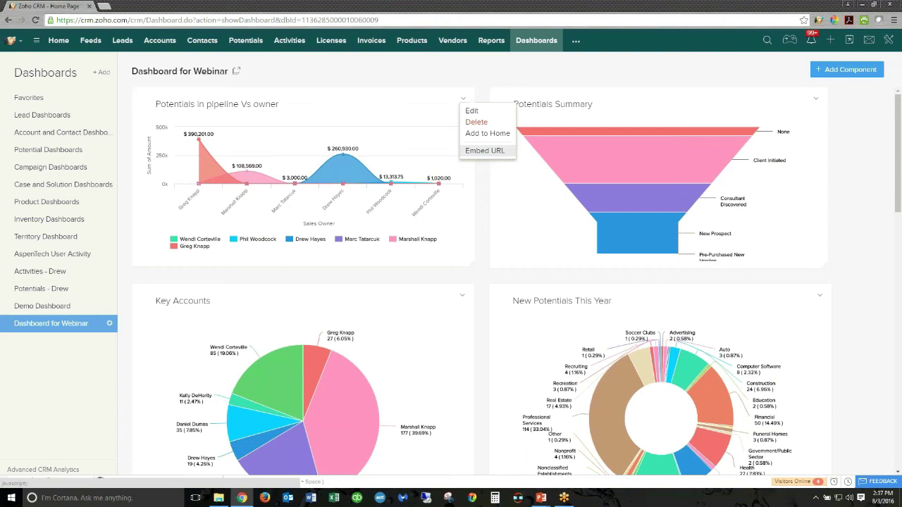
{"action": "left_click", "coordinate": [462, 79]}
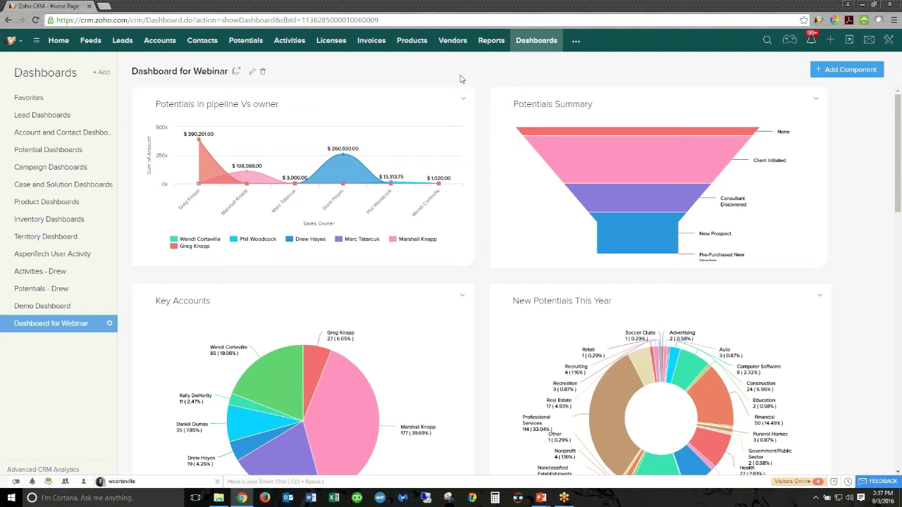
- Return to the Favorites dashboards, then switch to the Reports module
{"action": "left_click", "coordinate": [38, 106]}
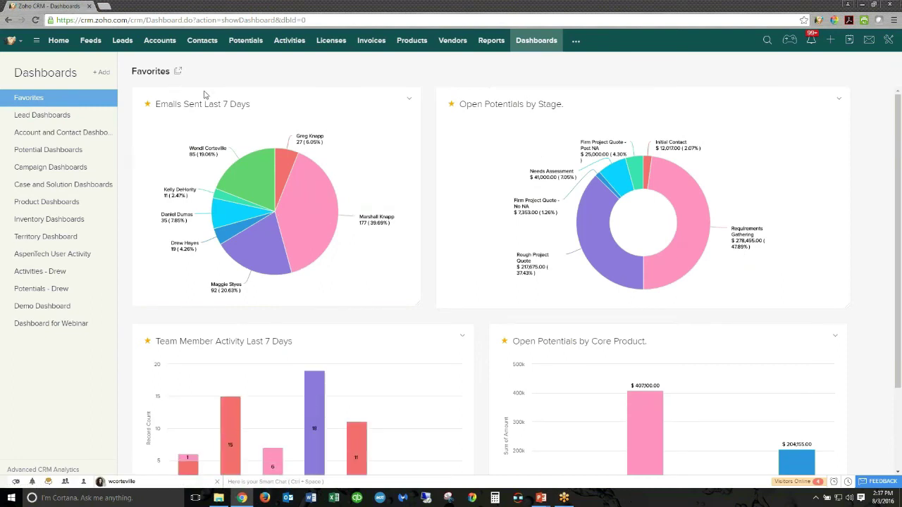
{"action": "mouse_move", "coordinate": [280, 244]}
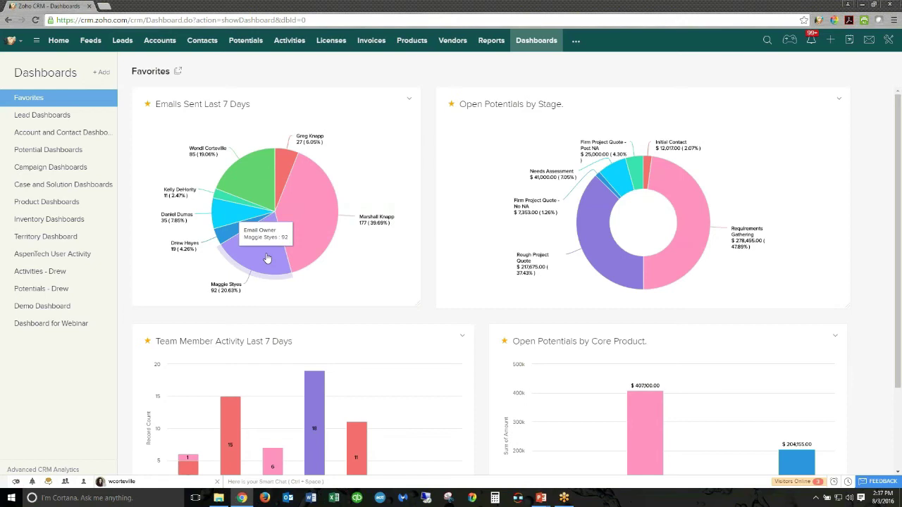
{"action": "left_click", "coordinate": [497, 42]}
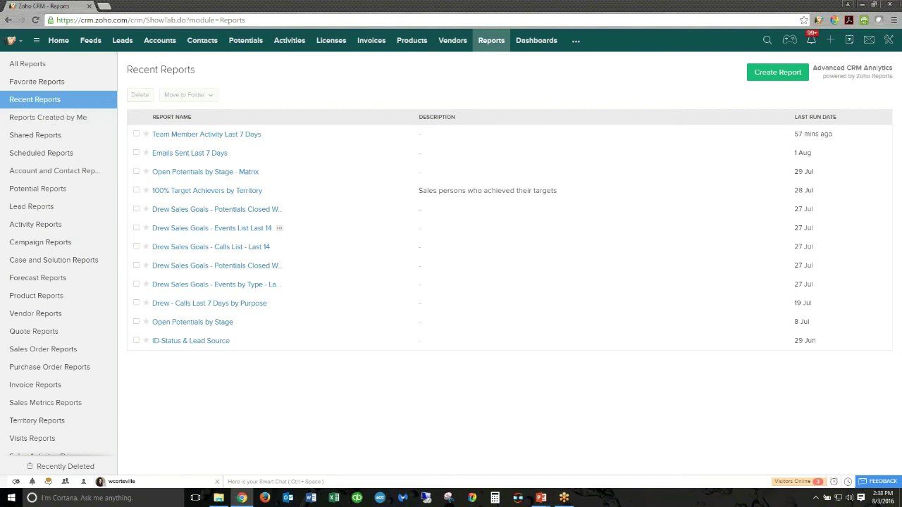
- Browse All Reports, Reports Created by Me, Shared Reports and Scheduled Reports folders
{"action": "left_click", "coordinate": [28, 64]}
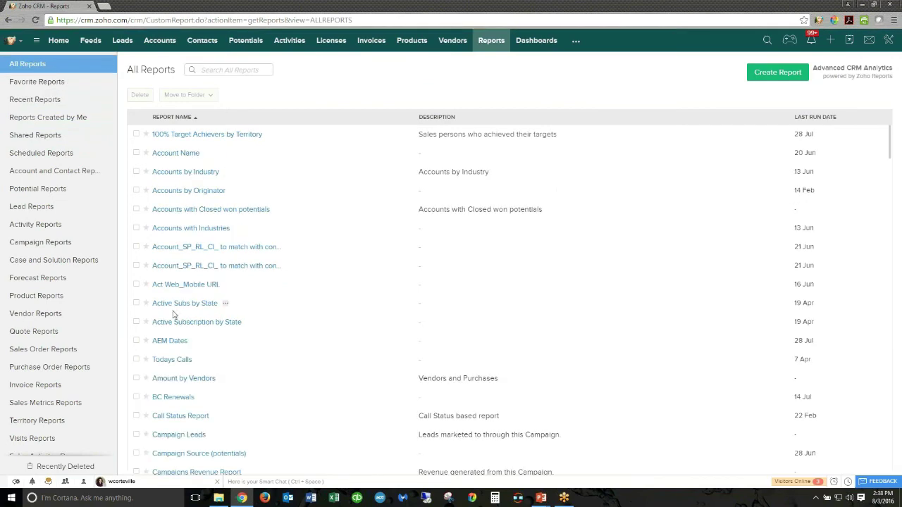
{"action": "left_click", "coordinate": [241, 70]}
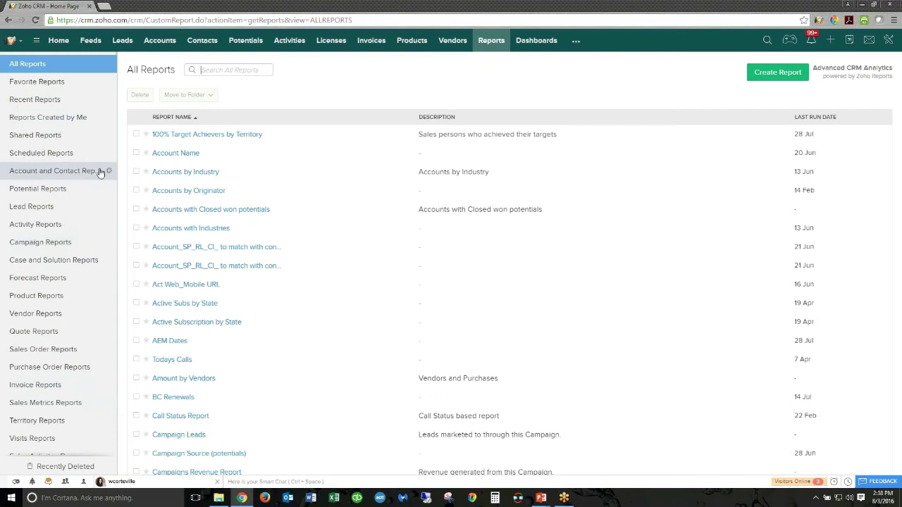
{"action": "left_click", "coordinate": [76, 123]}
{"action": "left_click", "coordinate": [70, 140]}
{"action": "left_click", "coordinate": [69, 154]}
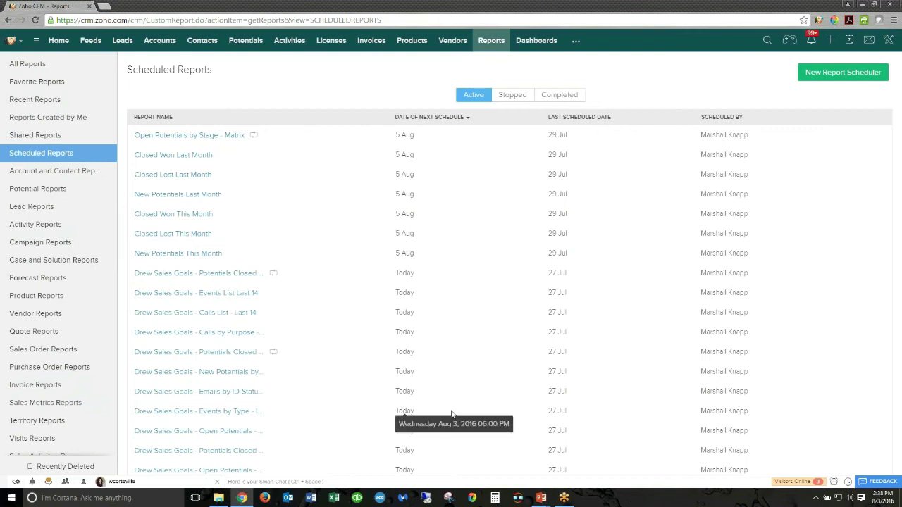
- Check the empty Recently Deleted reports folder, then bring up the setup and help options
{"action": "left_click", "coordinate": [69, 468]}
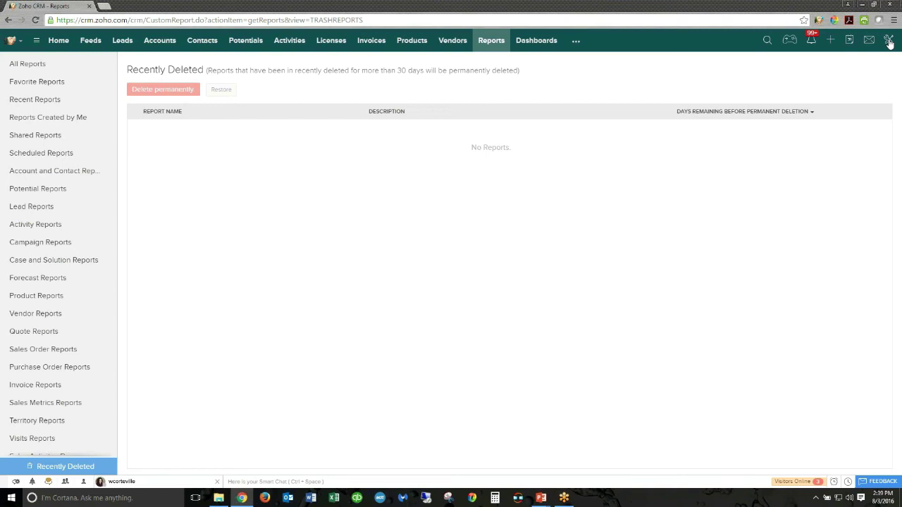
{"action": "left_click", "coordinate": [889, 41]}
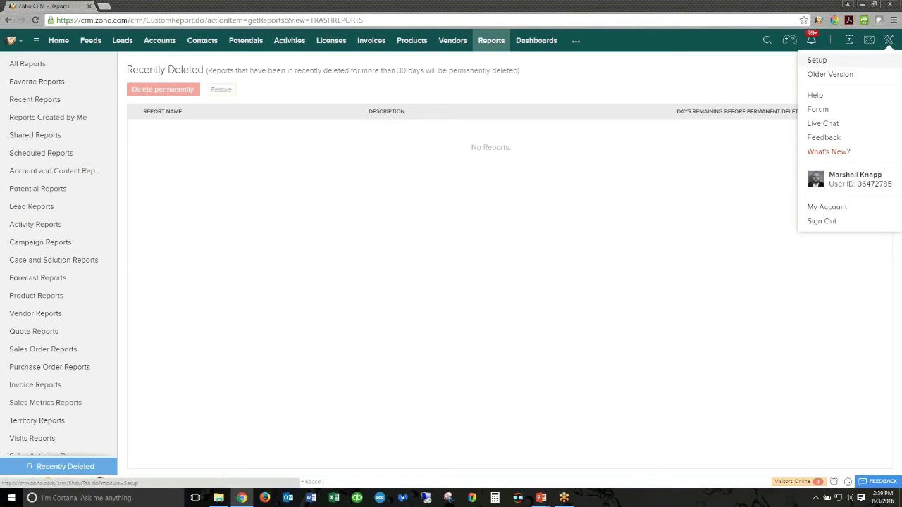
- In Setup, search 'signat', then go to Modules under Customization
{"action": "left_click", "coordinate": [820, 61]}
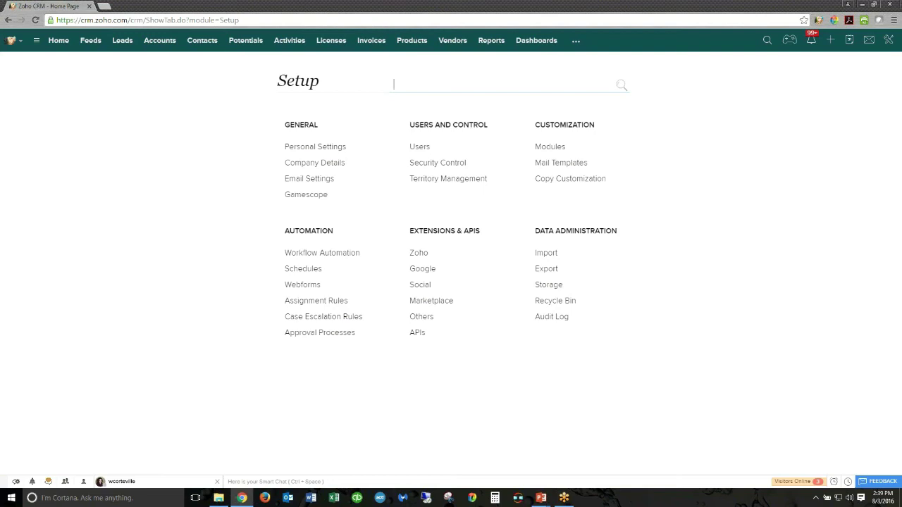
{"action": "type", "text": "sign"}
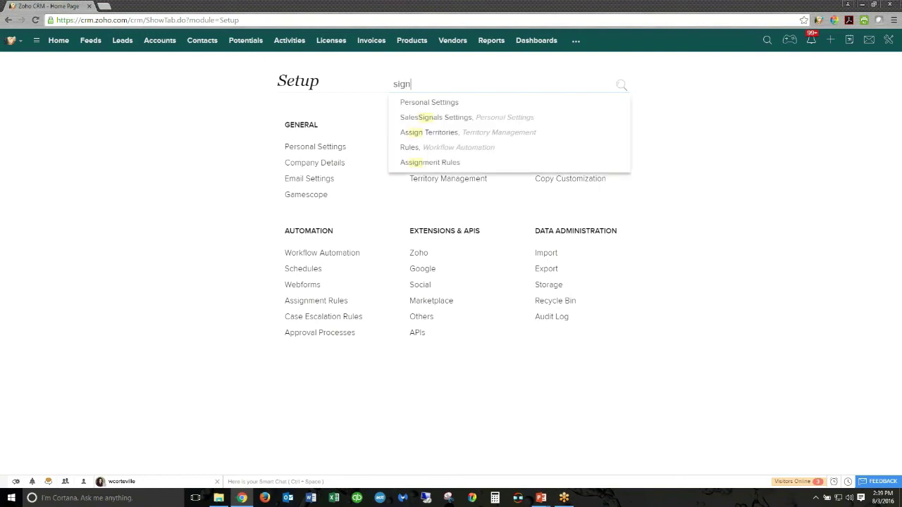
{"action": "type", "text": "at"}
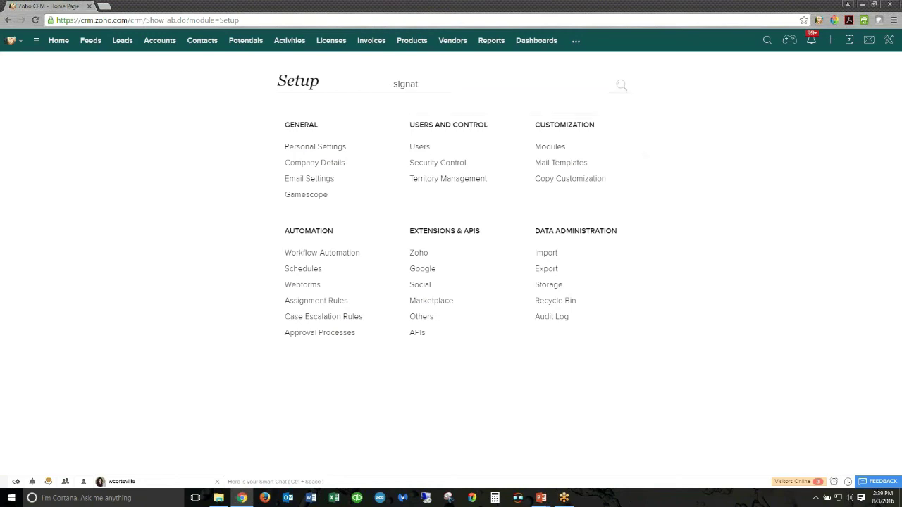
{"action": "left_click", "coordinate": [546, 147]}
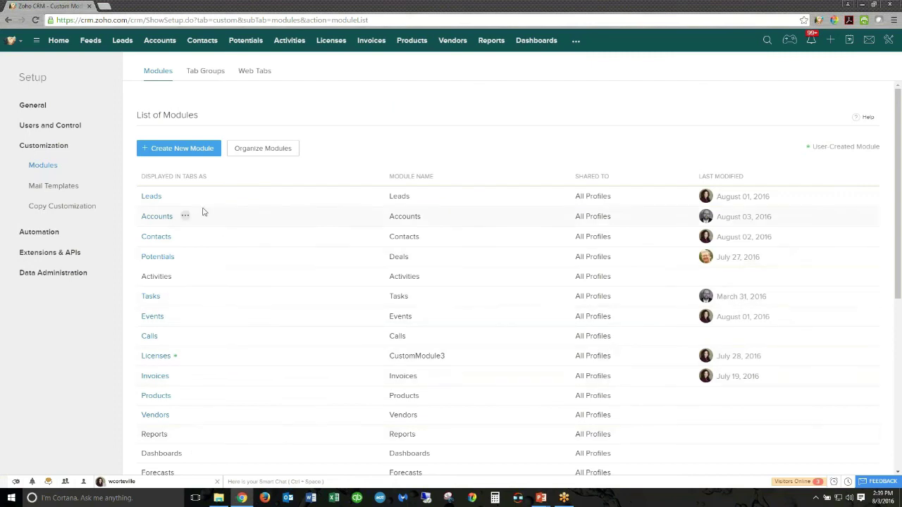
- Choose Layouts from the Leads module's options menu
{"action": "mouse_move", "coordinate": [177, 201]}
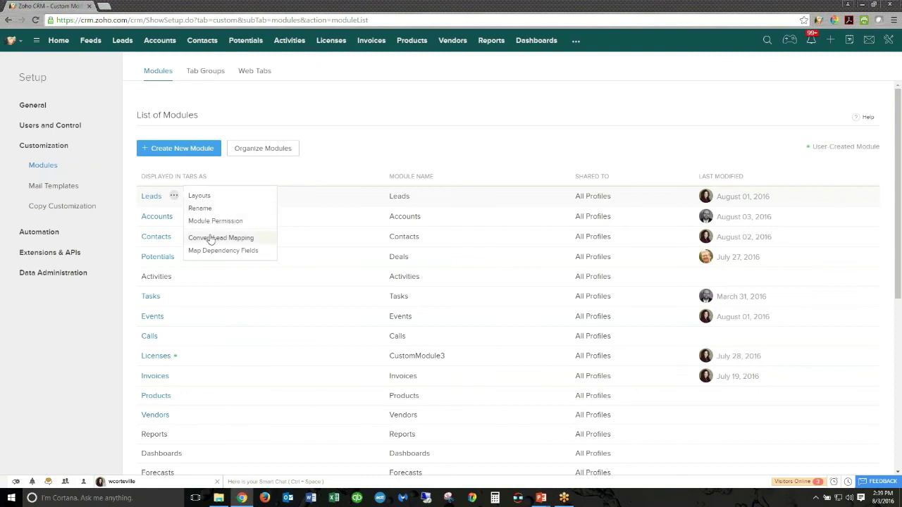
{"action": "left_click", "coordinate": [207, 200]}
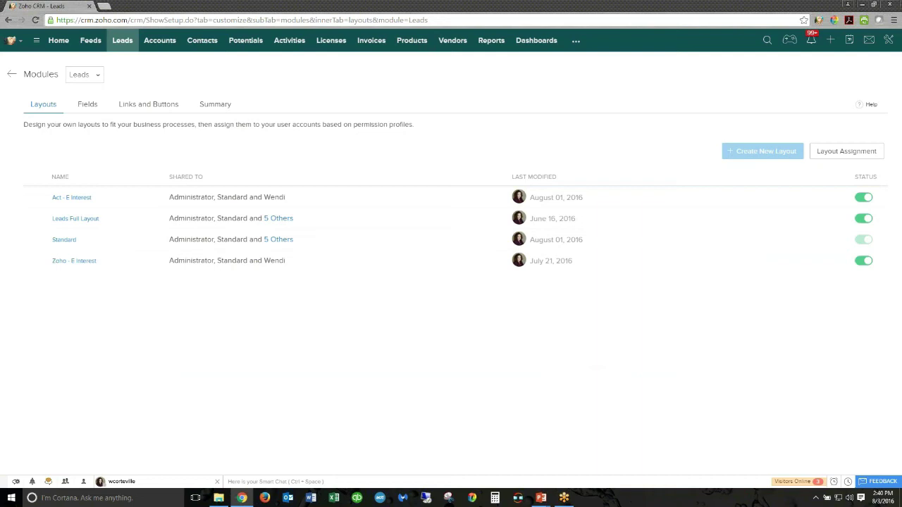
- Open the Standard Leads layout in the layout editor
{"action": "mouse_move", "coordinate": [744, 153]}
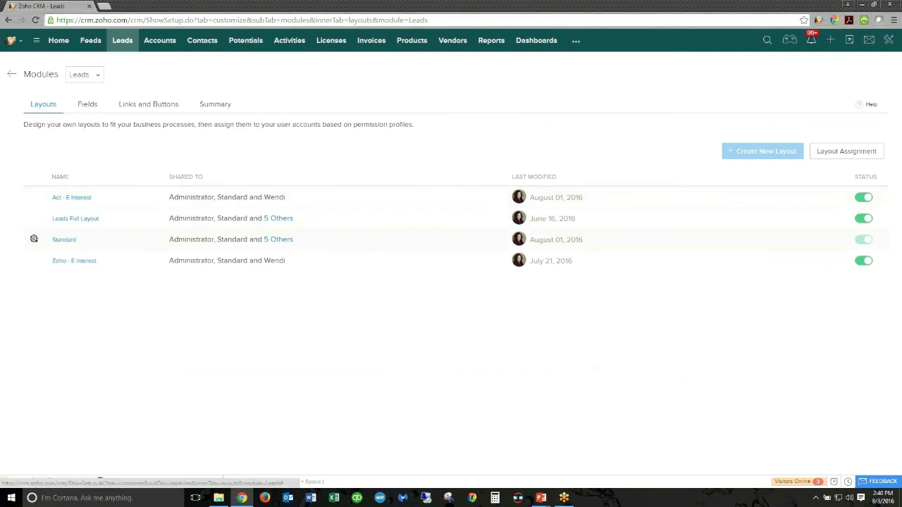
{"action": "left_click", "coordinate": [63, 243]}
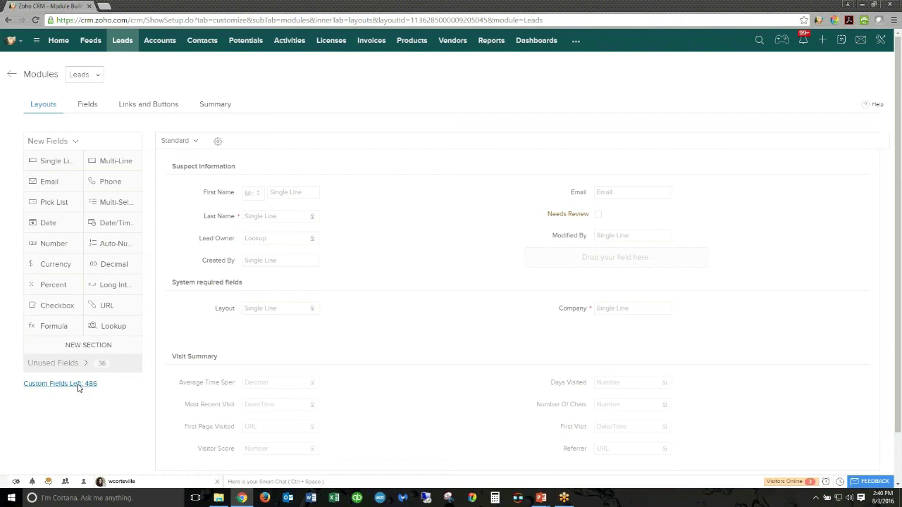
{"action": "left_click", "coordinate": [78, 385]}
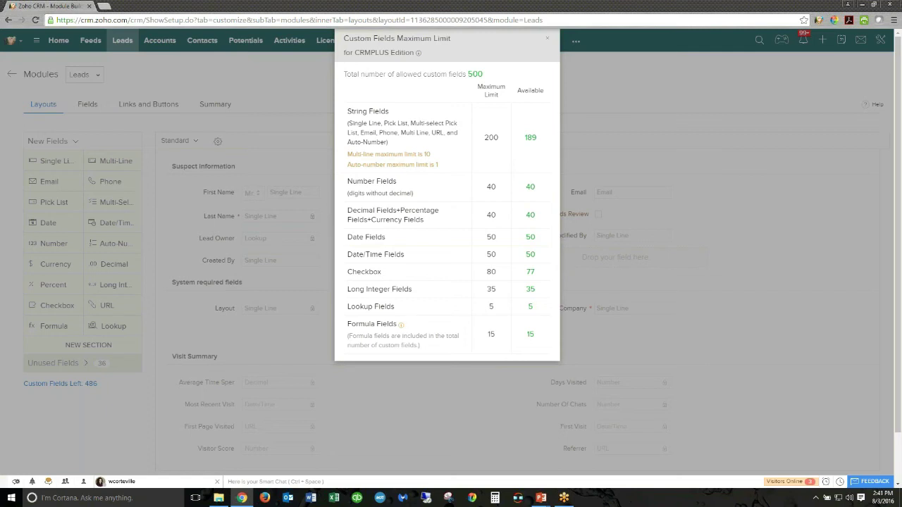
{"action": "left_click", "coordinate": [550, 39]}
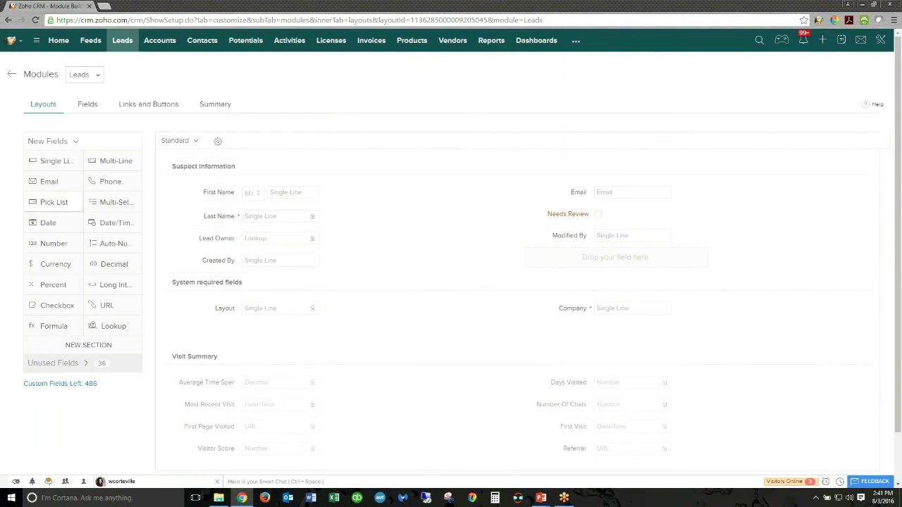
- Add a Pick List field to Suspect Information, previewing predefined bulk choices without importing
{"action": "left_click_drag", "start_coordinate": [51, 202], "coordinate": [570, 252]}
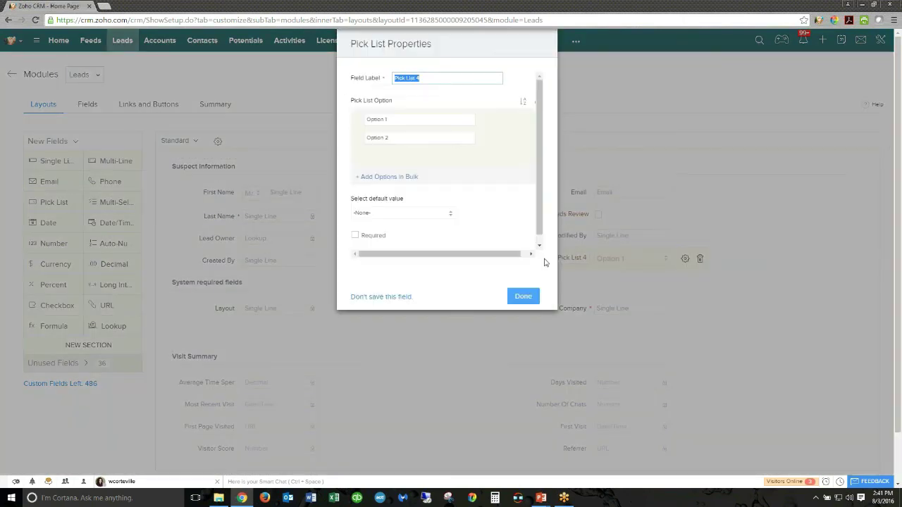
{"action": "left_click", "coordinate": [381, 177]}
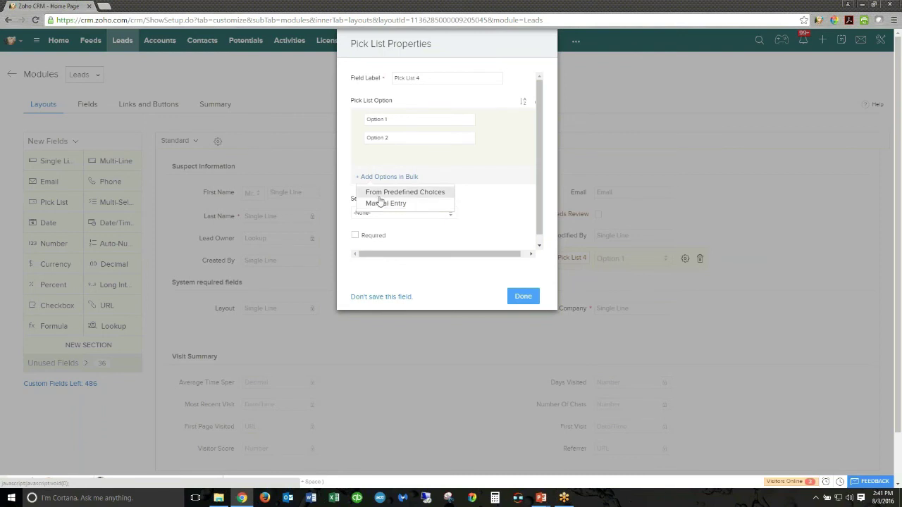
{"action": "left_click", "coordinate": [380, 194]}
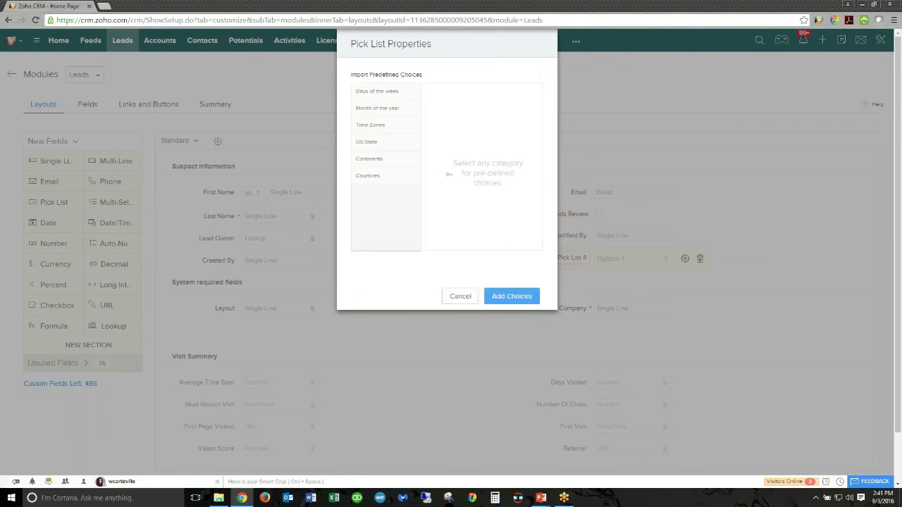
{"action": "left_click", "coordinate": [391, 91]}
{"action": "left_click", "coordinate": [384, 109]}
{"action": "left_click", "coordinate": [382, 128]}
{"action": "left_click", "coordinate": [377, 142]}
{"action": "left_click", "coordinate": [379, 175]}
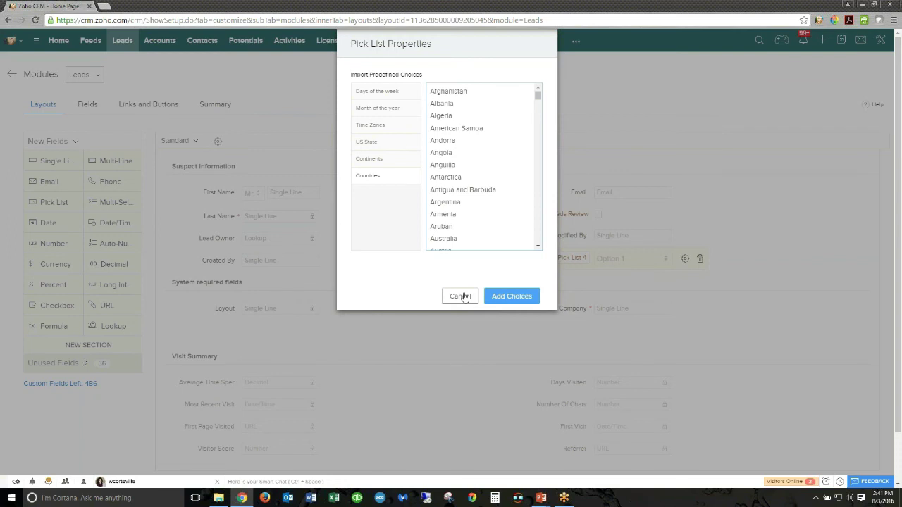
{"action": "left_click", "coordinate": [462, 296]}
{"action": "left_click", "coordinate": [523, 296]}
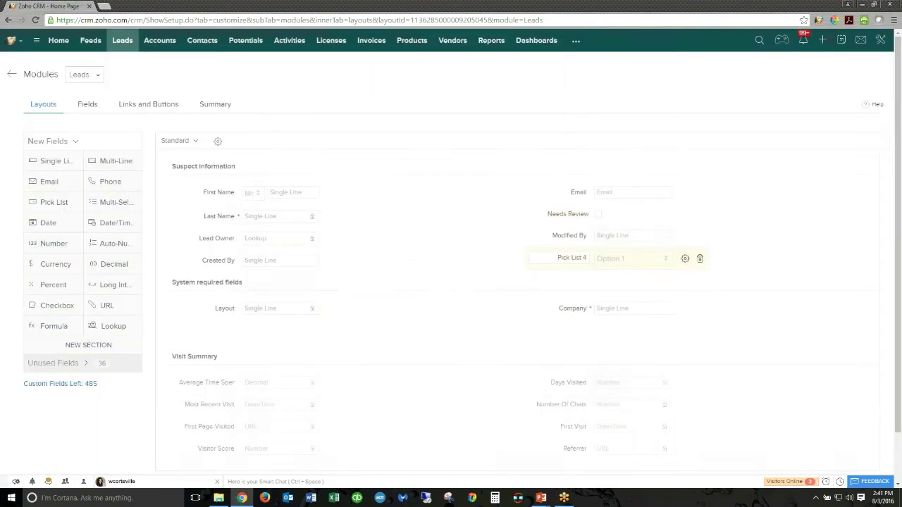
- Cancel the Standard layout without saving, confirming Yes, Move Away
{"action": "scroll", "coordinate": [574, 395], "scroll_direction": "down", "scroll_amount": 2}
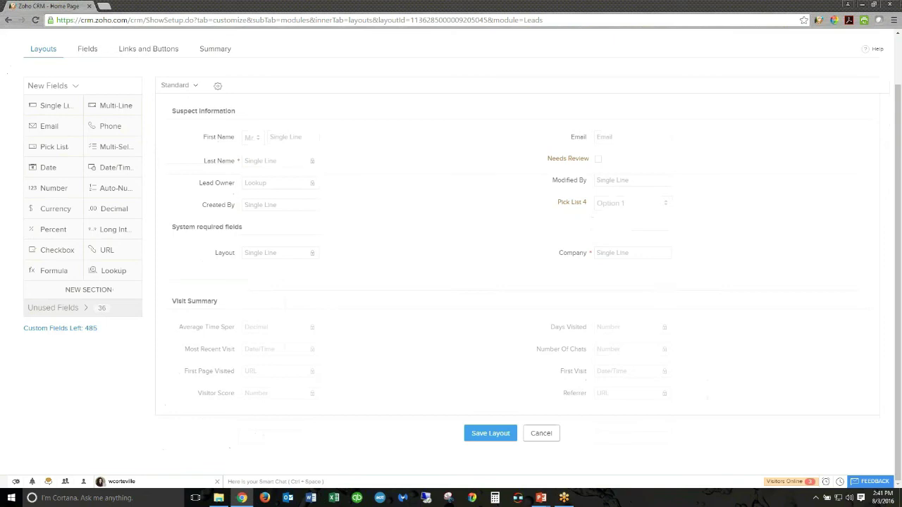
{"action": "left_click", "coordinate": [541, 433]}
{"action": "left_click", "coordinate": [432, 293]}
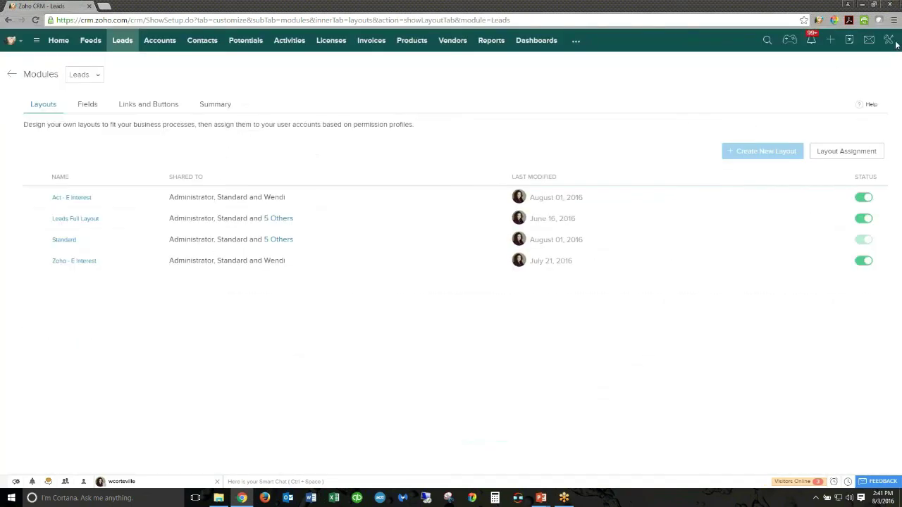
{"action": "left_click", "coordinate": [889, 40]}
- Create a new Accounts workflow rule named 'Owner Assignment' from Setup > Workflow Rules
{"action": "left_click", "coordinate": [817, 60]}
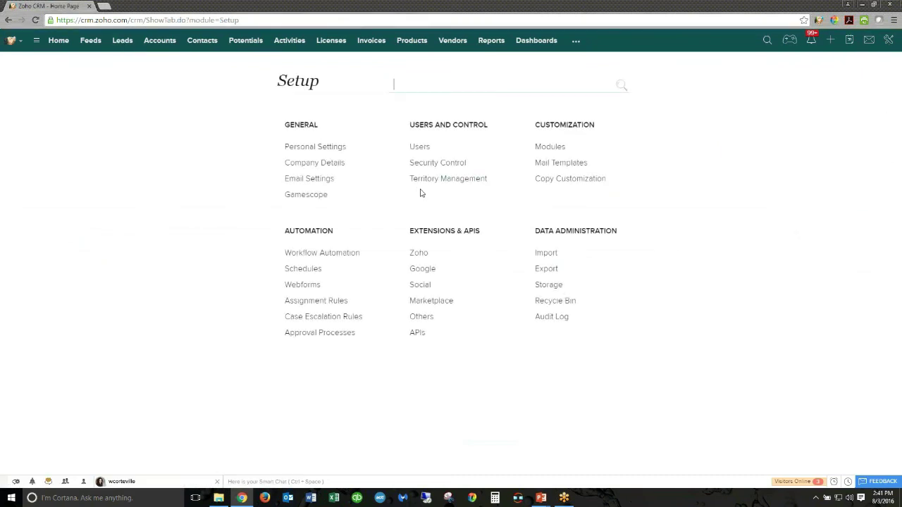
{"action": "left_click", "coordinate": [337, 254]}
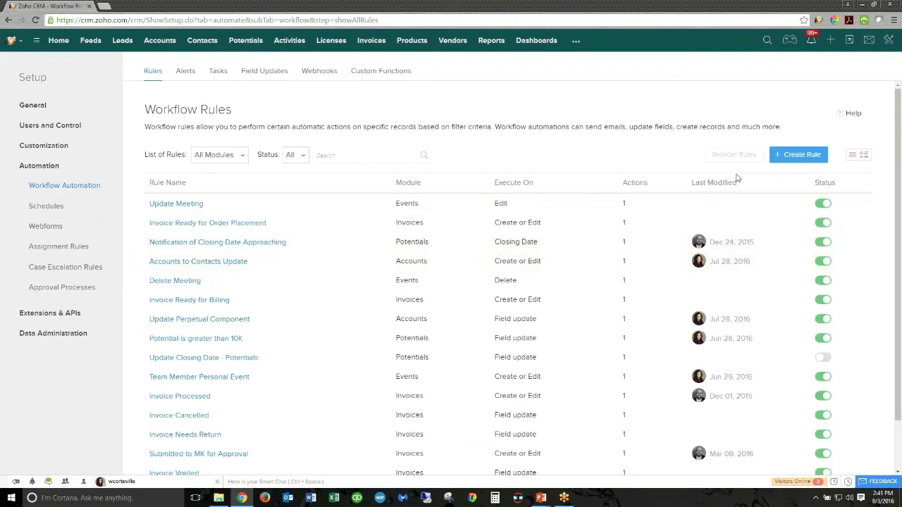
{"action": "left_click", "coordinate": [789, 156]}
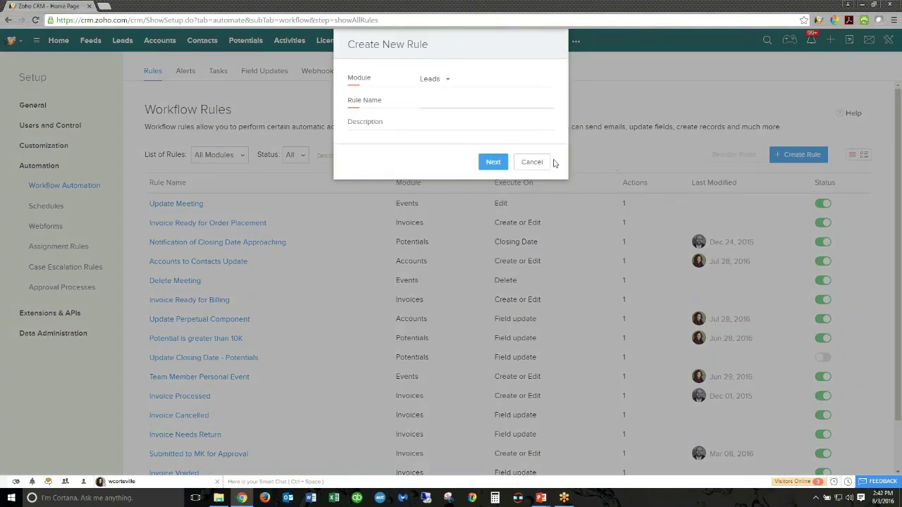
{"action": "left_click", "coordinate": [434, 79]}
{"action": "left_click", "coordinate": [444, 120]}
{"action": "left_click", "coordinate": [441, 98]}
{"action": "type", "text": "Owner Assignment"}
{"action": "left_click", "coordinate": [494, 162]}
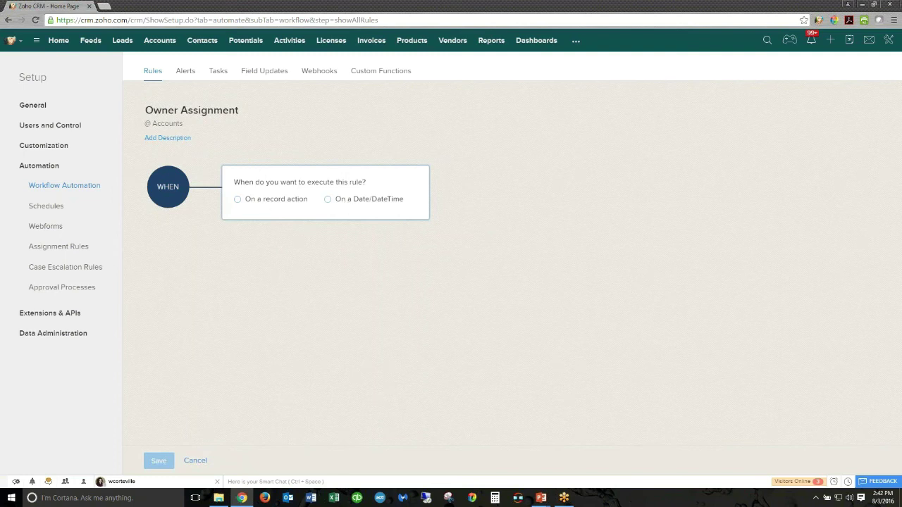
- Trigger the rule on a record action whenever an account is created or edited
{"action": "left_click", "coordinate": [275, 203]}
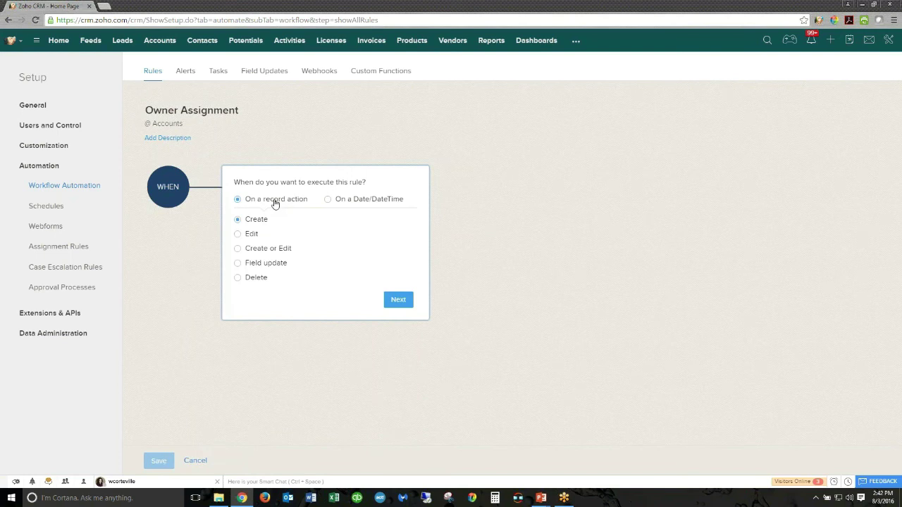
{"action": "left_click", "coordinate": [238, 251]}
{"action": "left_click", "coordinate": [398, 300]}
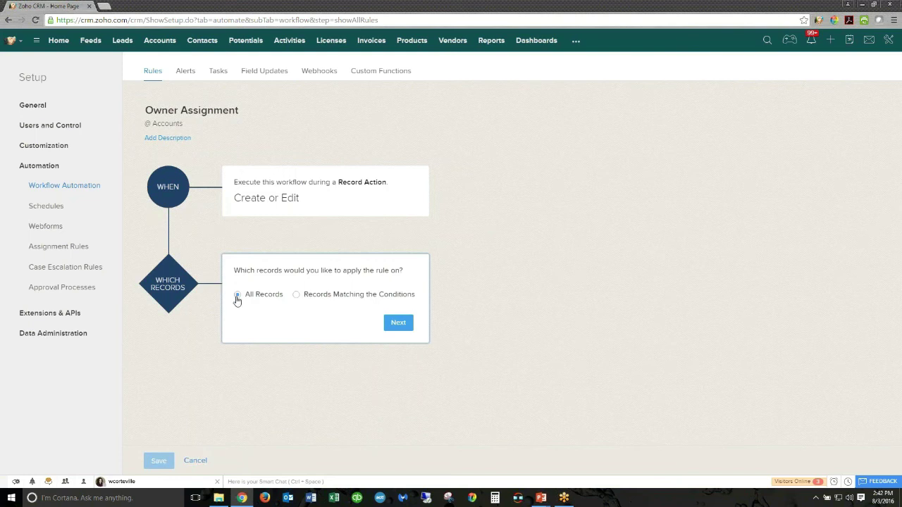
- Add the condition Industry is Computer Software, E-Commerce or Electronics
{"action": "left_click", "coordinate": [297, 296]}
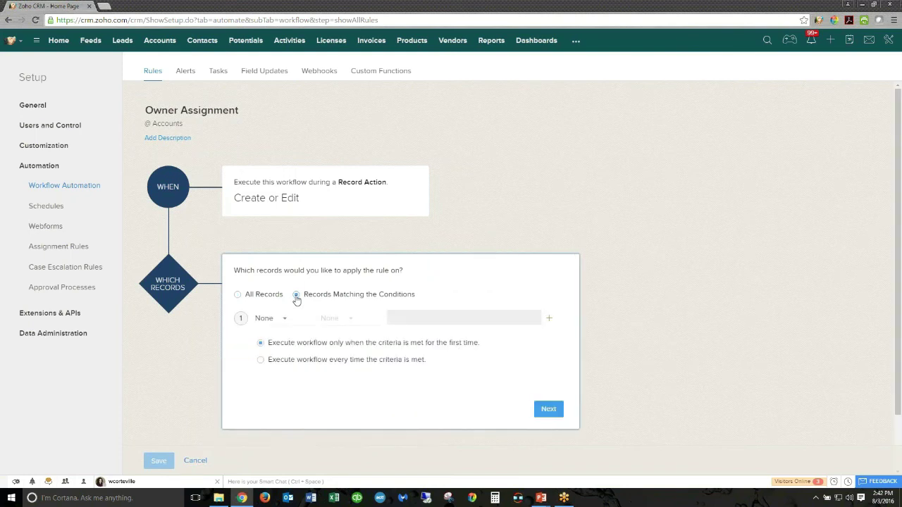
{"action": "left_click", "coordinate": [285, 319]}
{"action": "type", "text": "ind"}
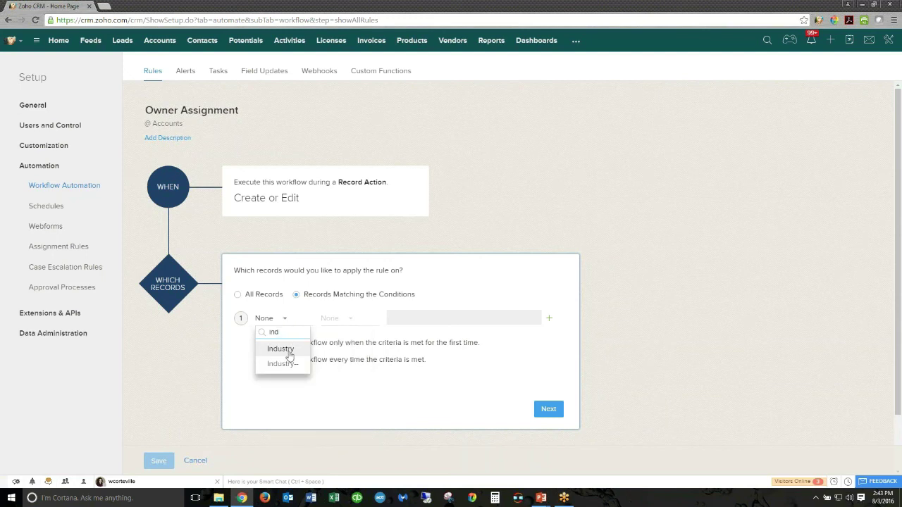
{"action": "left_click", "coordinate": [289, 352]}
{"action": "left_click", "coordinate": [344, 321]}
{"action": "left_click", "coordinate": [346, 352]}
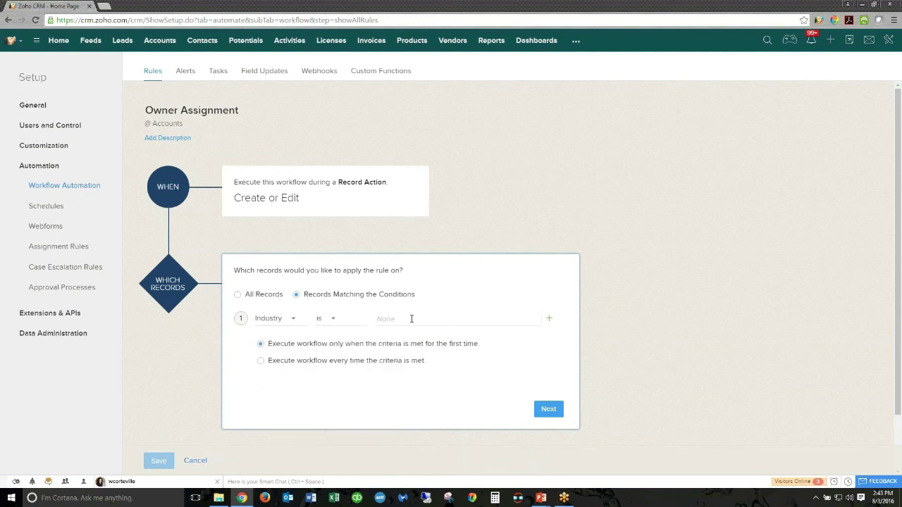
{"action": "left_click", "coordinate": [412, 319]}
{"action": "left_click", "coordinate": [435, 367]}
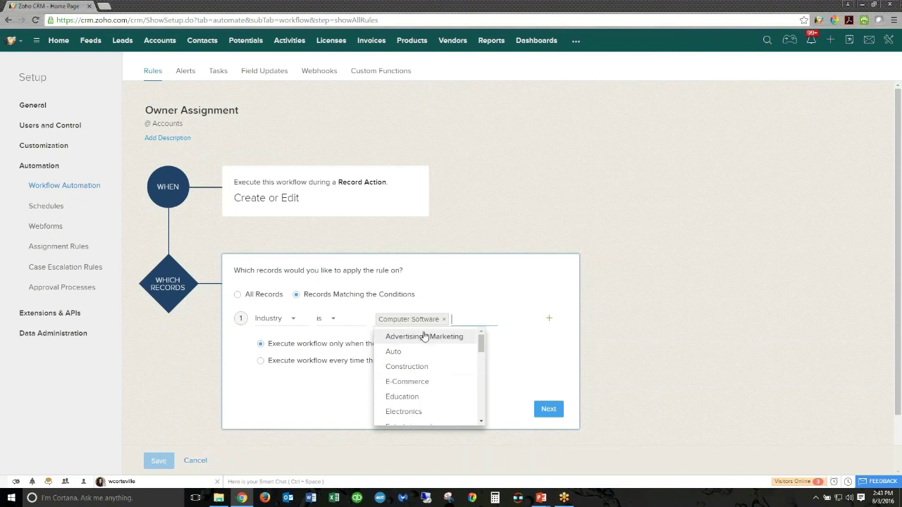
{"action": "left_click", "coordinate": [459, 317]}
{"action": "left_click", "coordinate": [465, 316]}
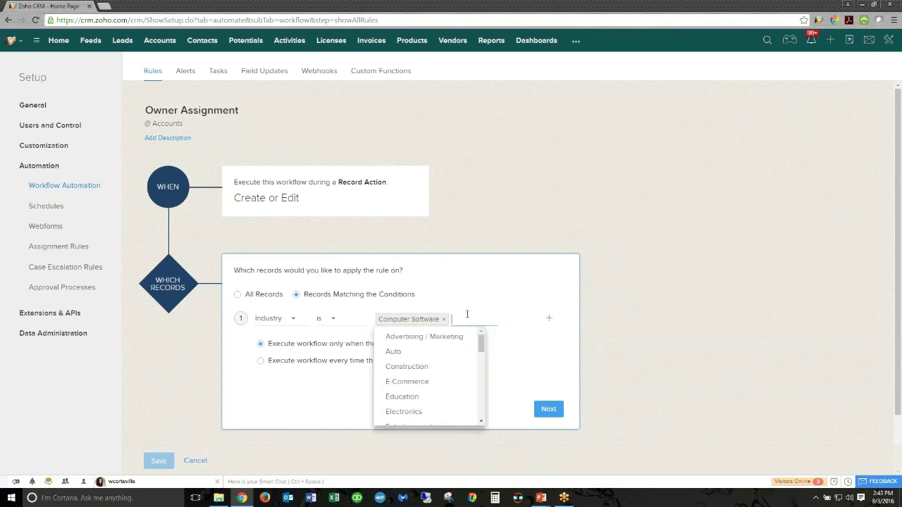
{"action": "left_click", "coordinate": [443, 381]}
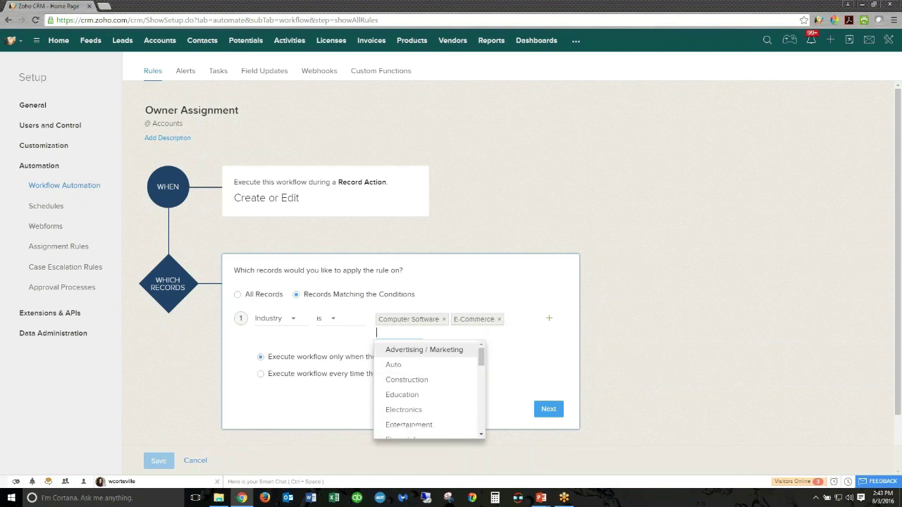
{"action": "left_click", "coordinate": [419, 409]}
{"action": "left_click", "coordinate": [323, 412]}
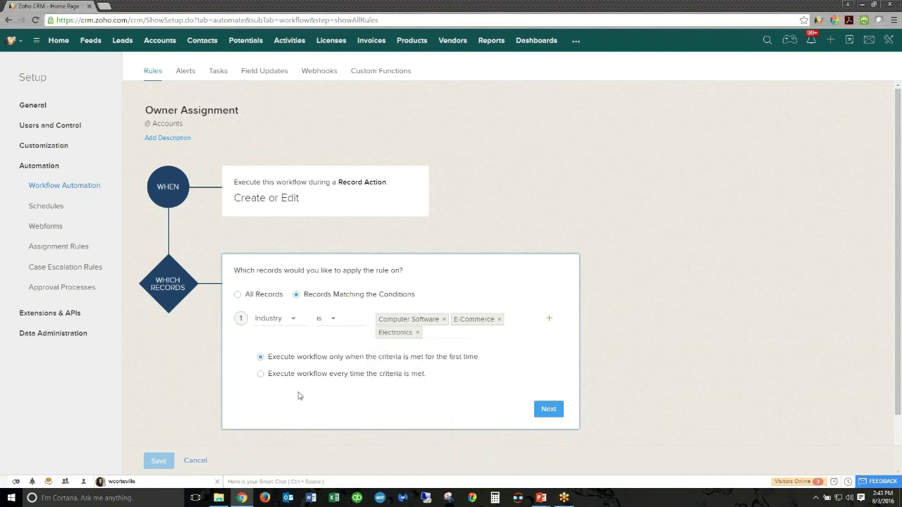
- Execute the workflow every time the criteria is met and confirm the criteria
{"action": "left_click", "coordinate": [260, 376]}
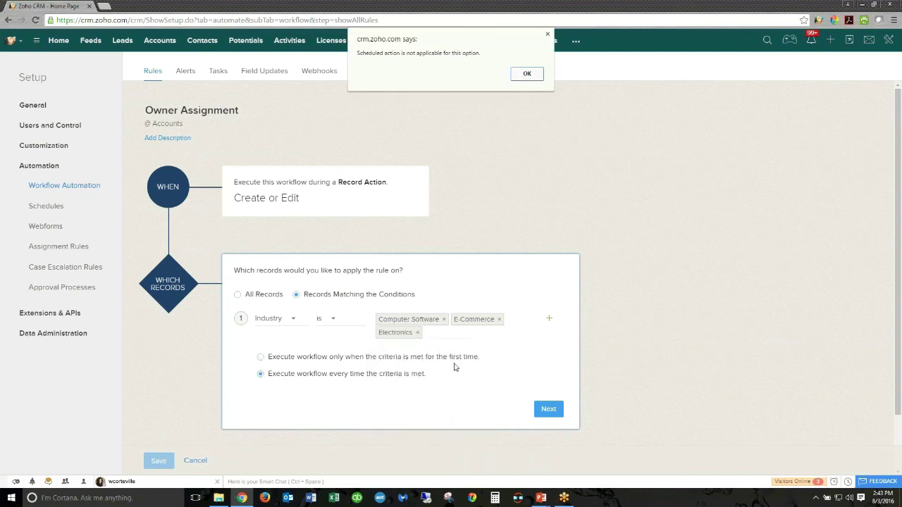
{"action": "left_click", "coordinate": [526, 75]}
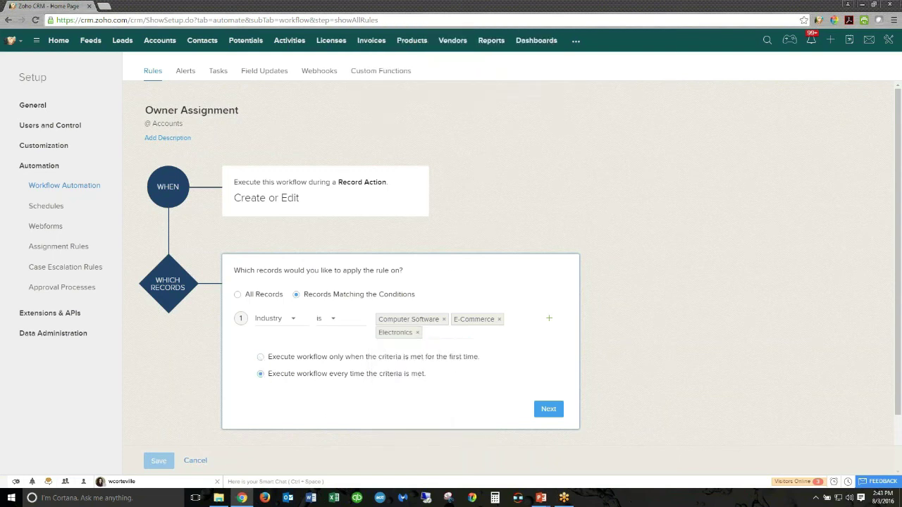
{"action": "left_click", "coordinate": [549, 410]}
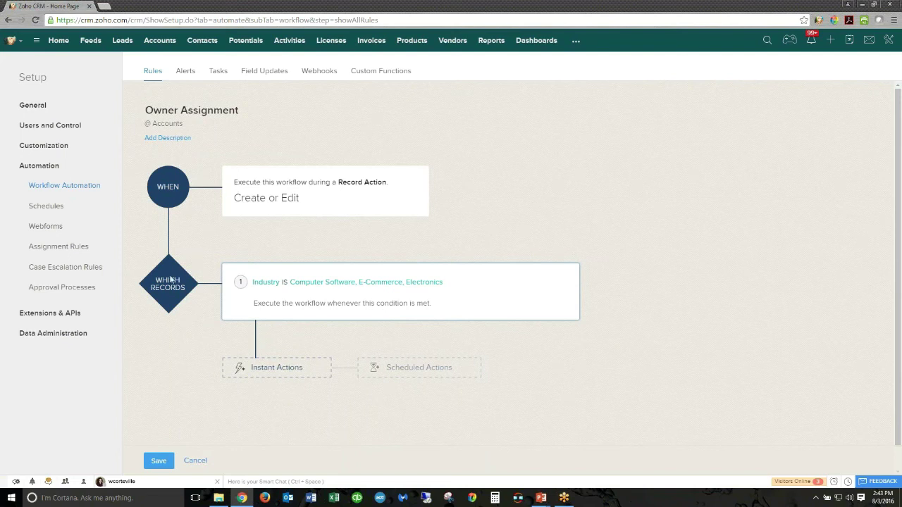
- Open the Instant Actions dropdown for the Owner Assignment rule
{"action": "left_click", "coordinate": [276, 367]}
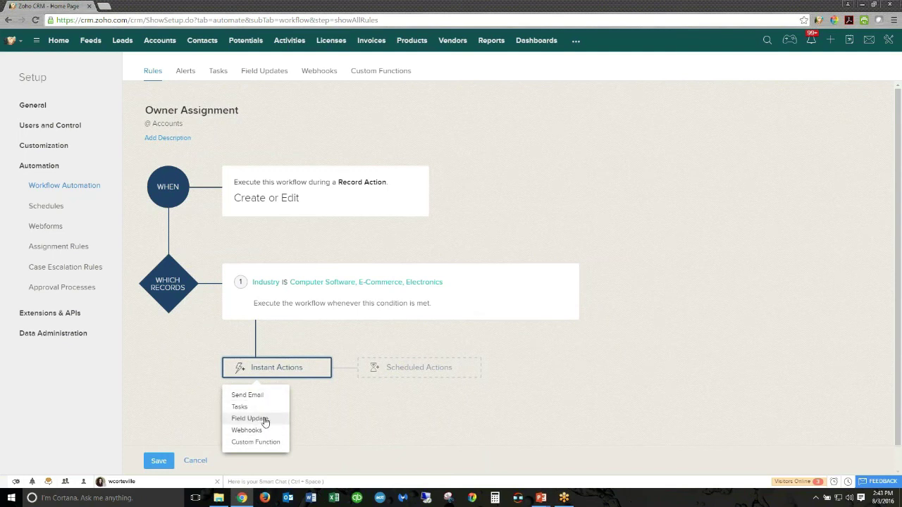
- Associate the Owner Update field update as an instant action and save the rule
{"action": "left_click", "coordinate": [265, 421]}
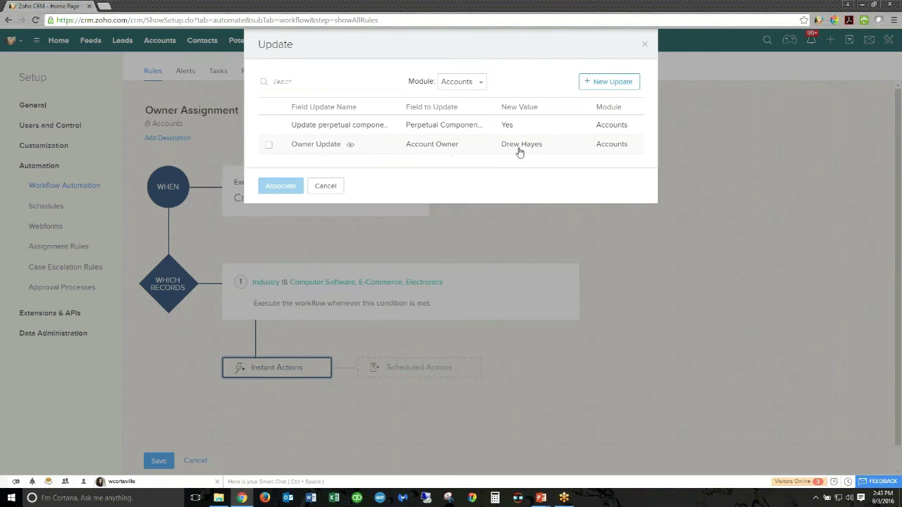
{"action": "left_click", "coordinate": [311, 145]}
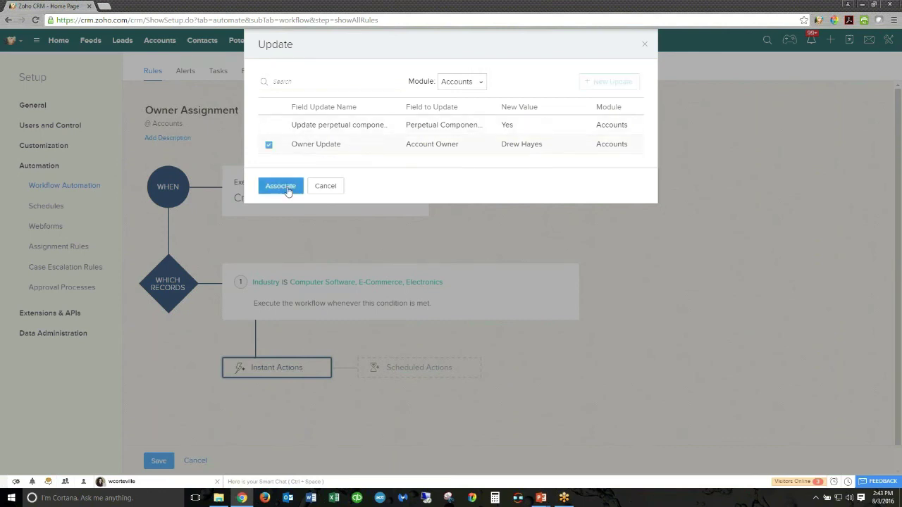
{"action": "left_click", "coordinate": [281, 185]}
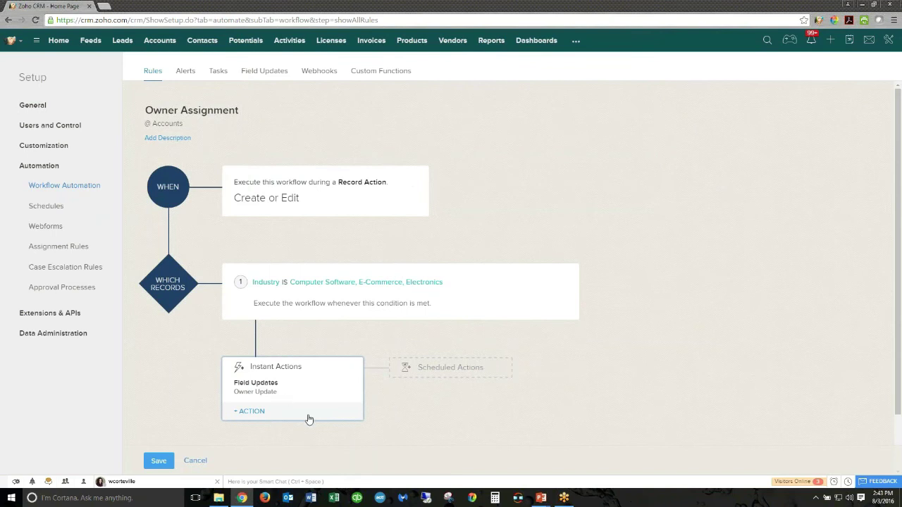
{"action": "left_click", "coordinate": [253, 411]}
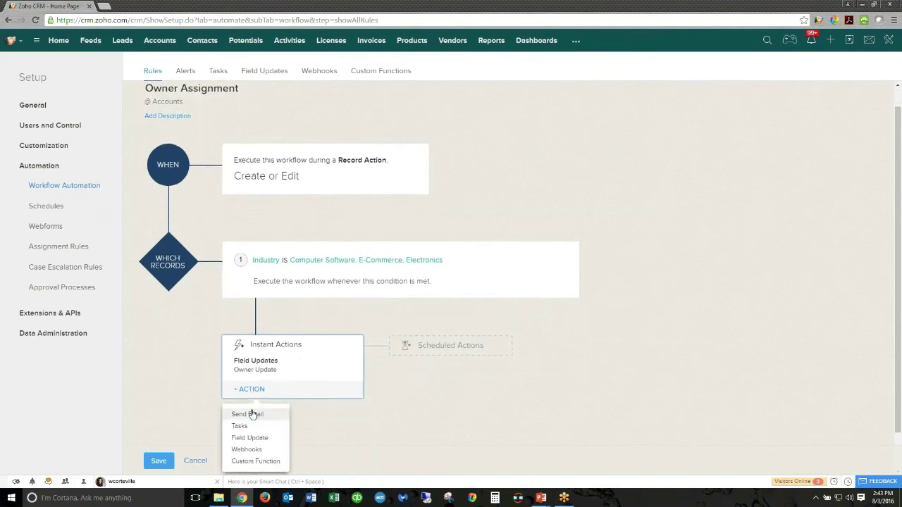
{"action": "left_click", "coordinate": [385, 401]}
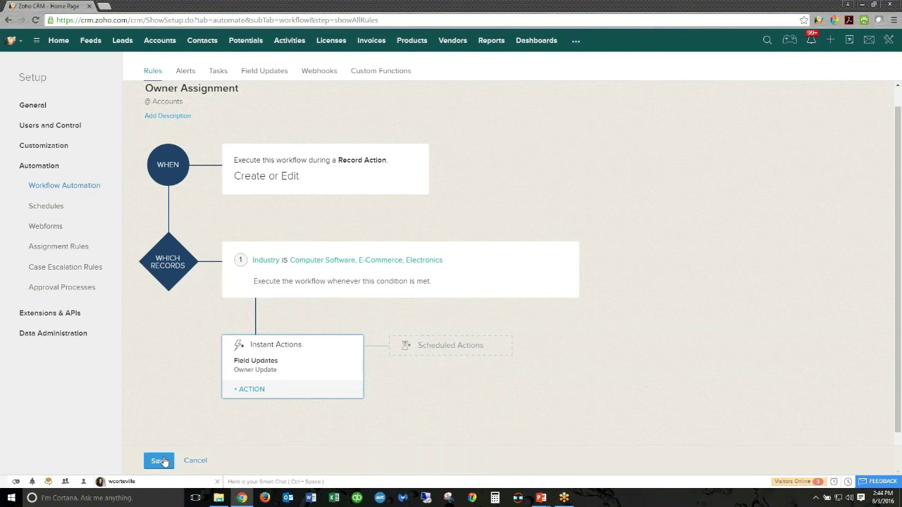
{"action": "left_click", "coordinate": [195, 461]}
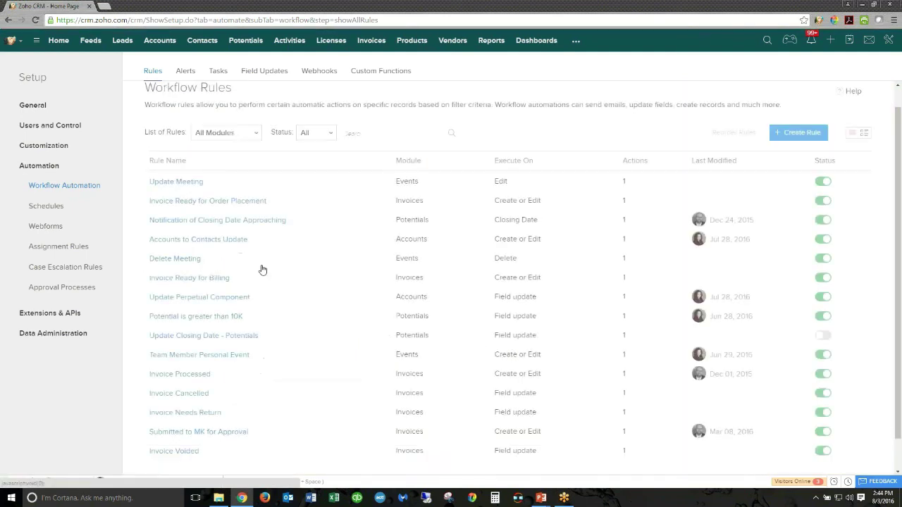
- Return to the Setup overview listing General, Customization, Automation and other sections
{"action": "left_click", "coordinate": [33, 78]}
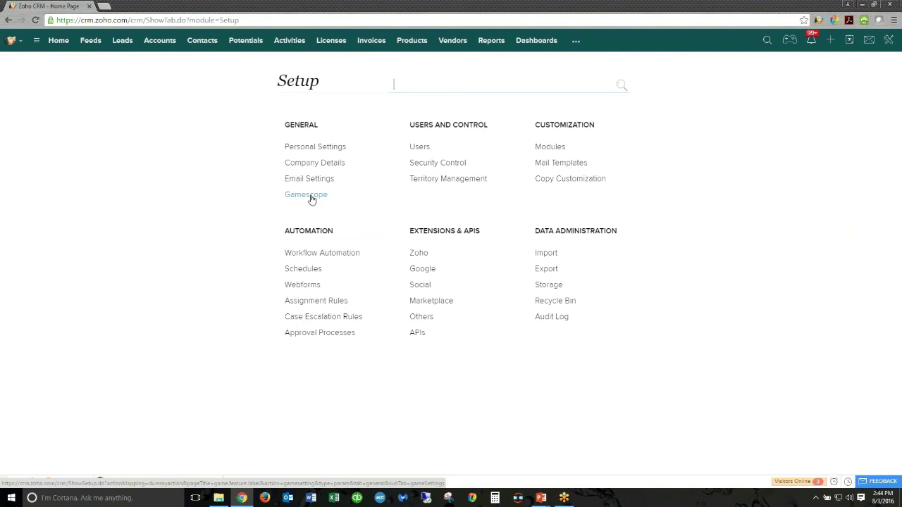
- Browse the Gamescope trophies table, then go to Email Settings
{"action": "left_click", "coordinate": [312, 199]}
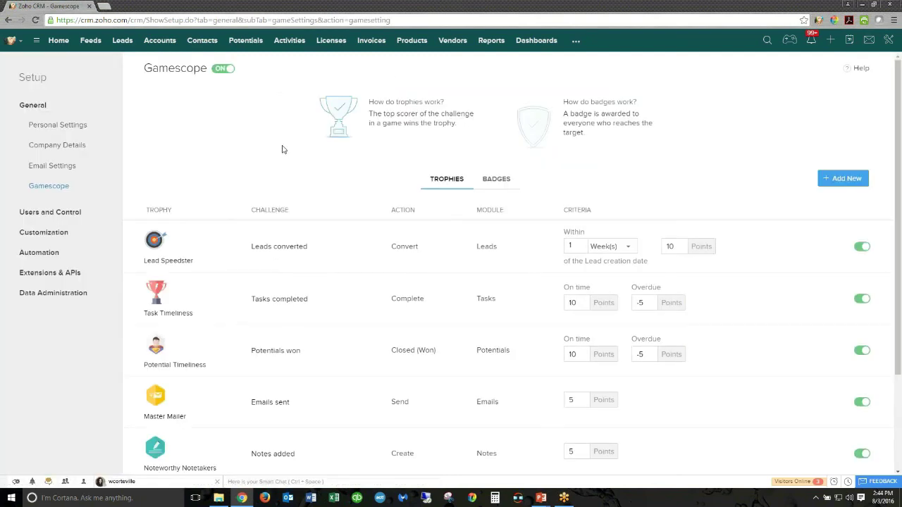
{"action": "scroll", "coordinate": [279, 146], "scroll_direction": "down", "scroll_amount": 1}
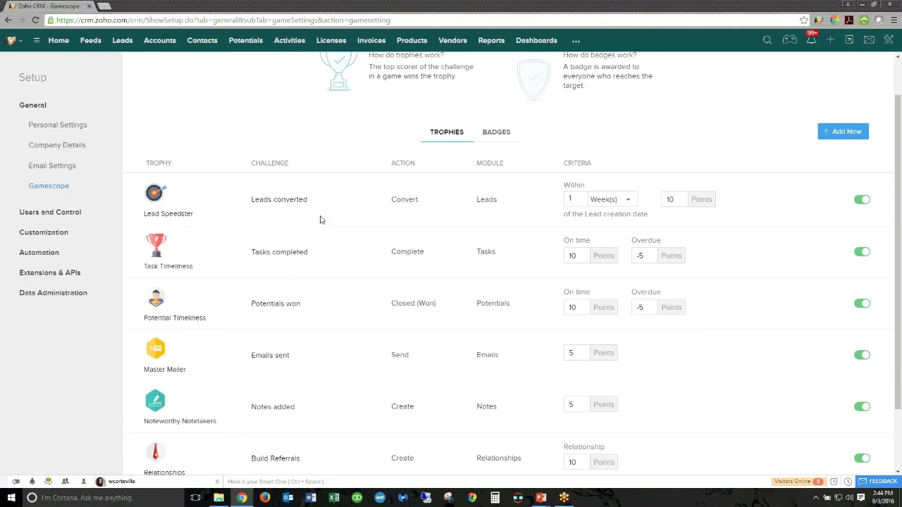
{"action": "scroll", "coordinate": [327, 242], "scroll_direction": "up", "scroll_amount": 2}
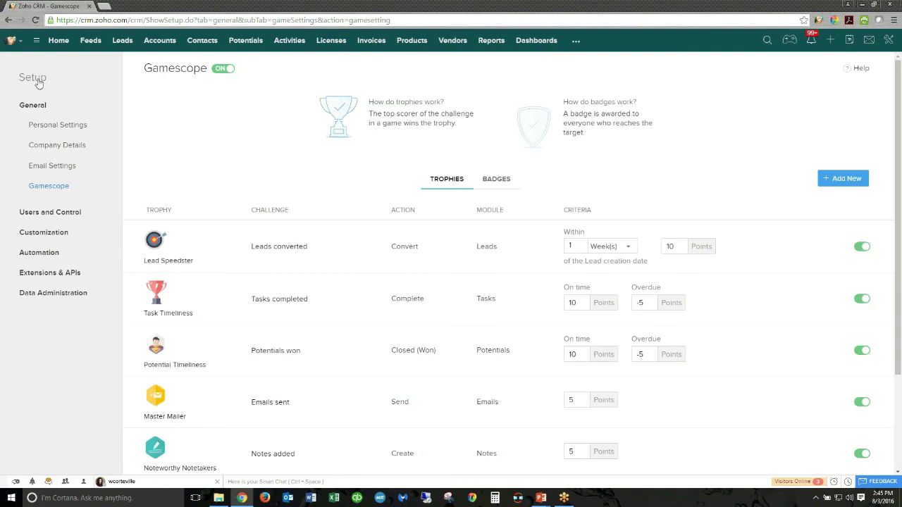
{"action": "left_click", "coordinate": [49, 167]}
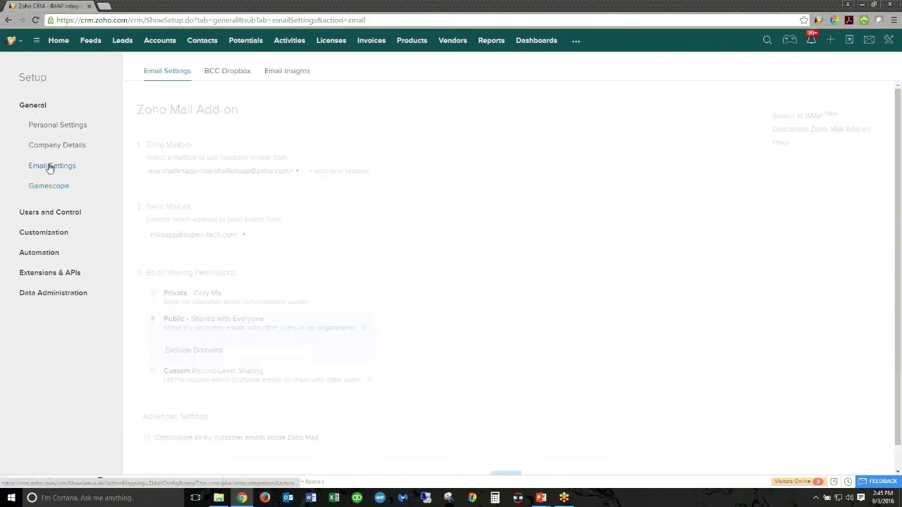
- View the Email Insights tab, then go back to the Setup overview
{"action": "left_click", "coordinate": [304, 72]}
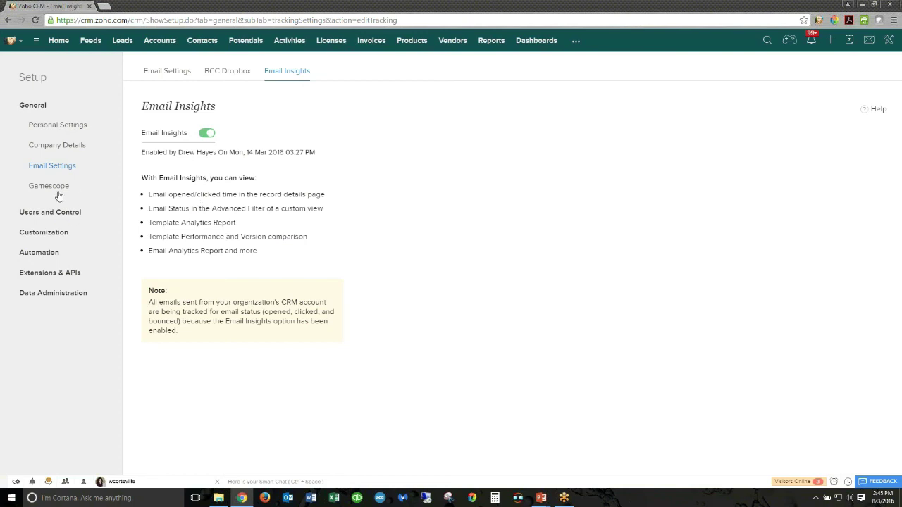
{"action": "left_click", "coordinate": [38, 84]}
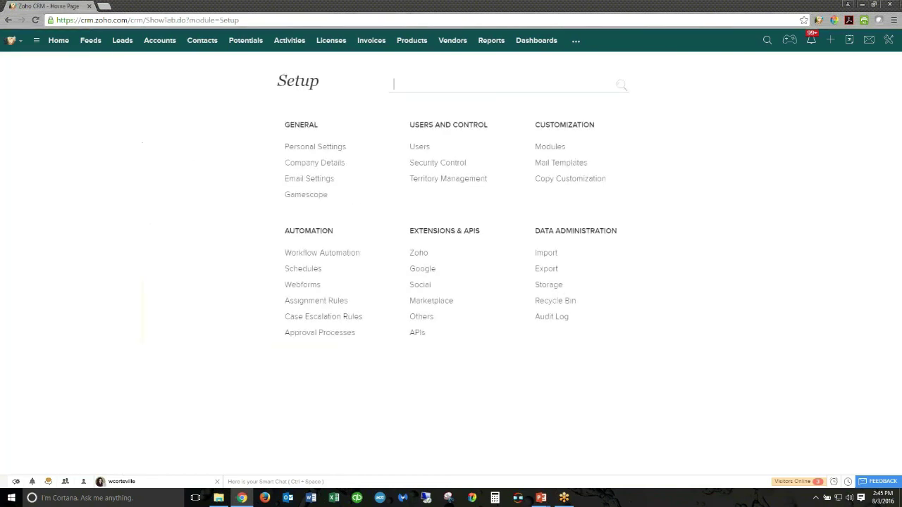
{"action": "left_click", "coordinate": [561, 162]}
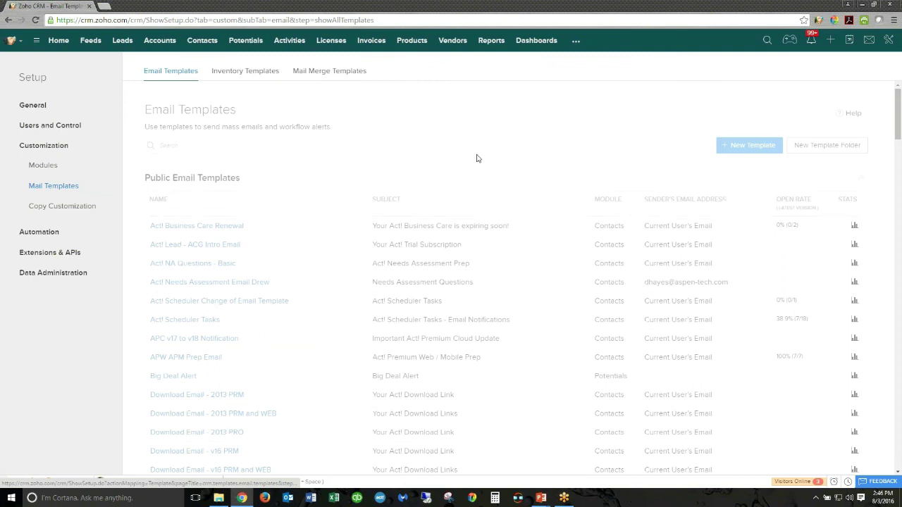
{"action": "left_click", "coordinate": [329, 71]}
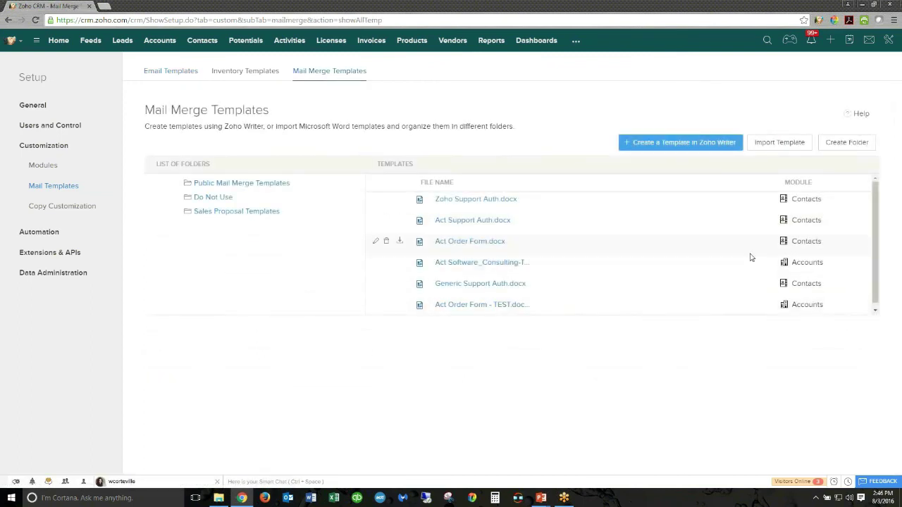
{"action": "left_click", "coordinate": [176, 73]}
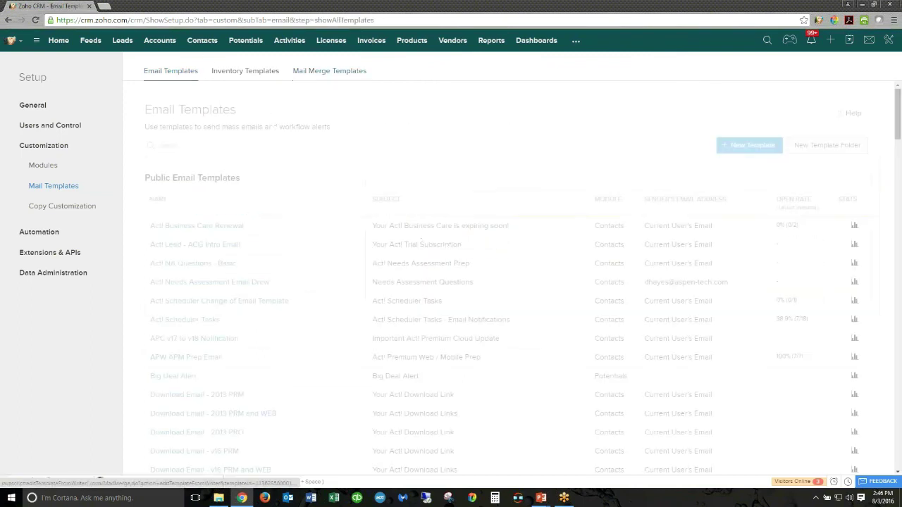
{"action": "left_click", "coordinate": [899, 264]}
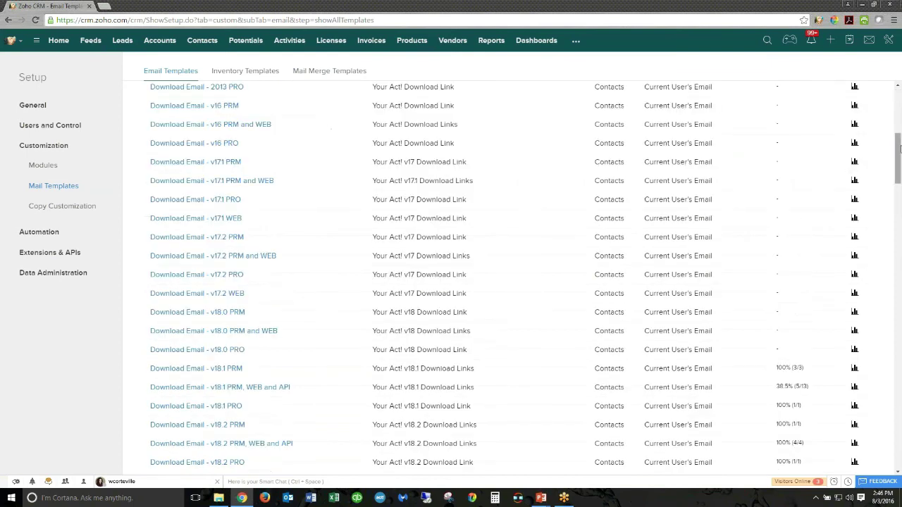
{"action": "left_click_drag", "start_coordinate": [899, 146], "coordinate": [899, 201]}
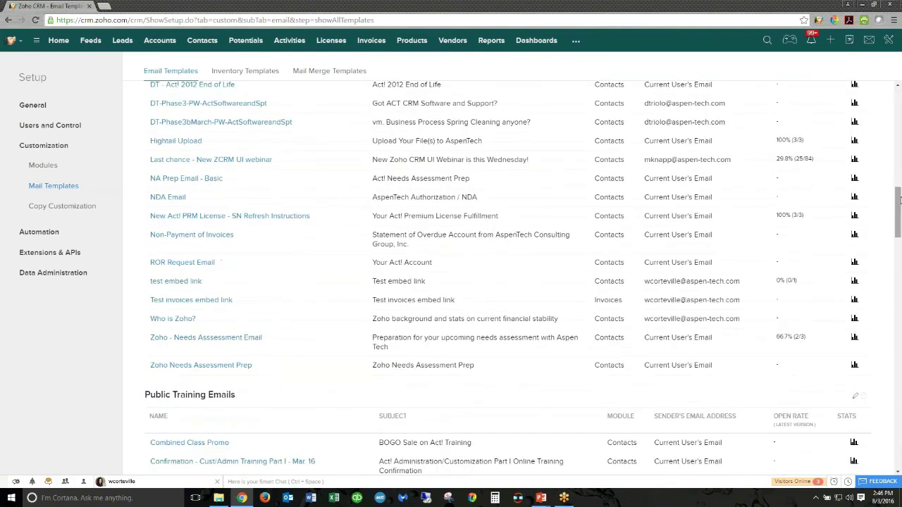
{"action": "left_click", "coordinate": [854, 141]}
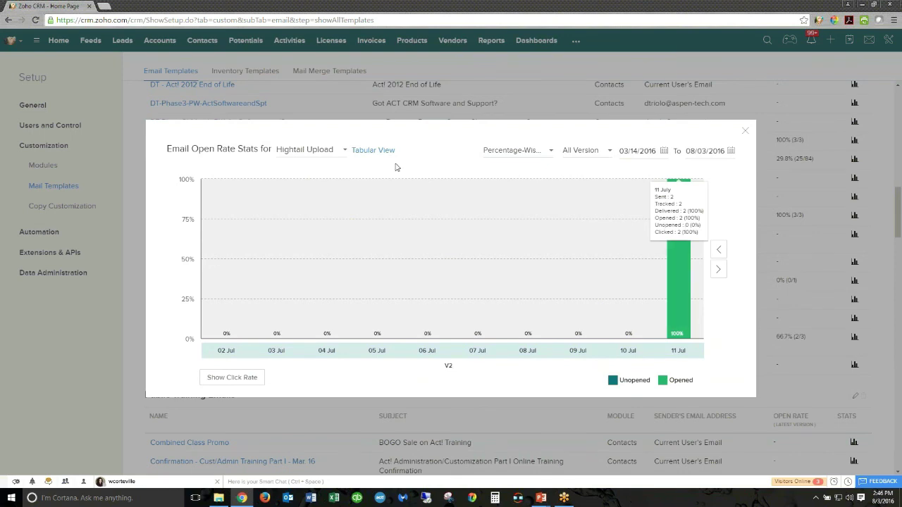
- View Hightail Upload's version history in Tabular View, then close the stats window
{"action": "left_click", "coordinate": [611, 154]}
{"action": "left_click", "coordinate": [451, 163]}
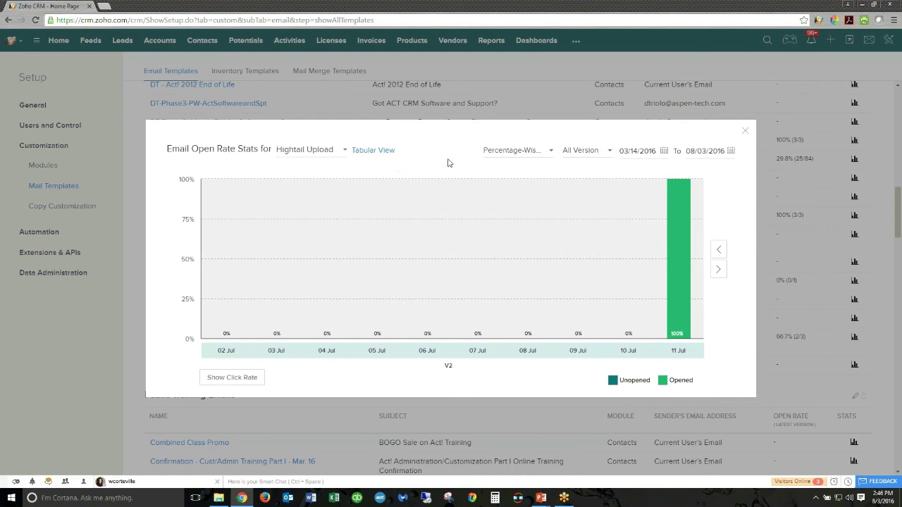
{"action": "left_click", "coordinate": [365, 153]}
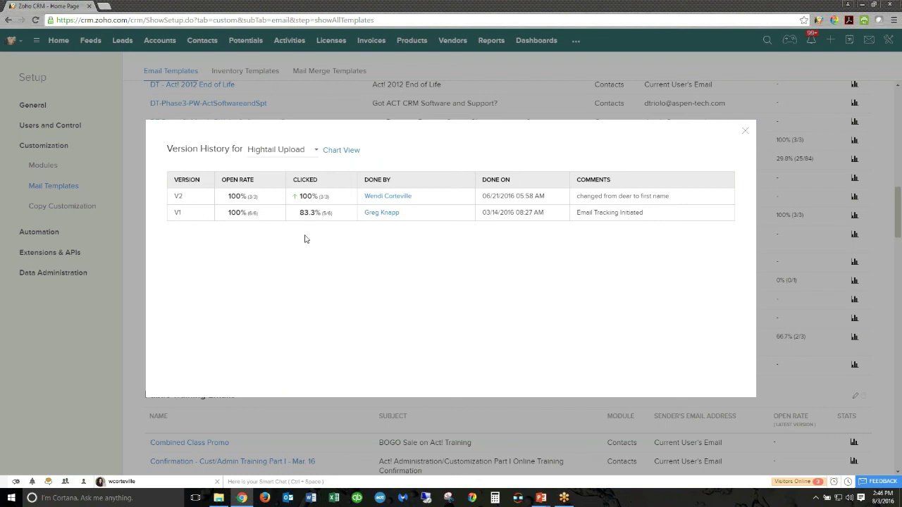
{"action": "mouse_move", "coordinate": [384, 197]}
{"action": "left_click", "coordinate": [747, 136]}
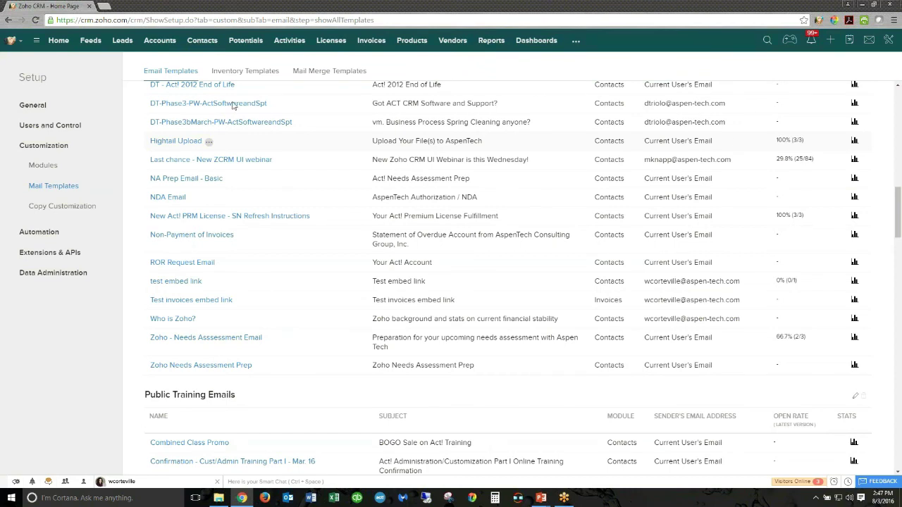
- Go to Setup and open Marketplace under Extensions & APIs
{"action": "left_click", "coordinate": [64, 79]}
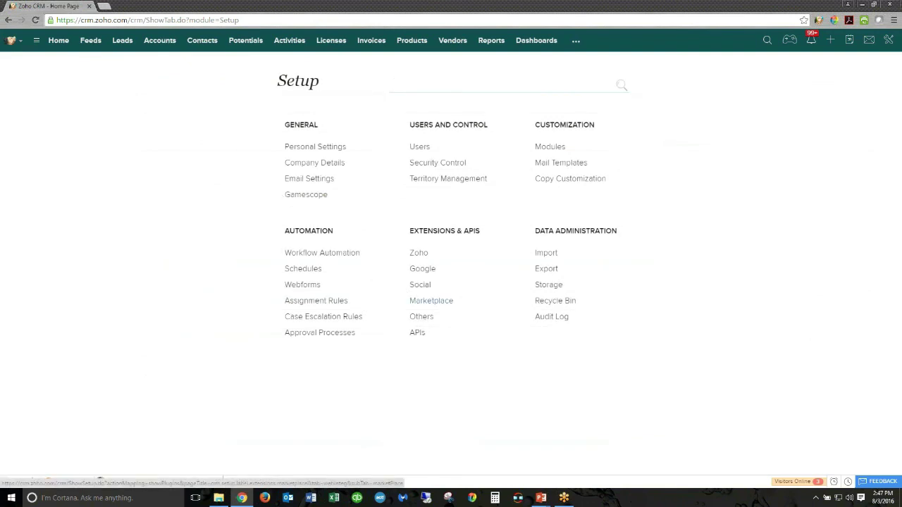
{"action": "left_click", "coordinate": [431, 300]}
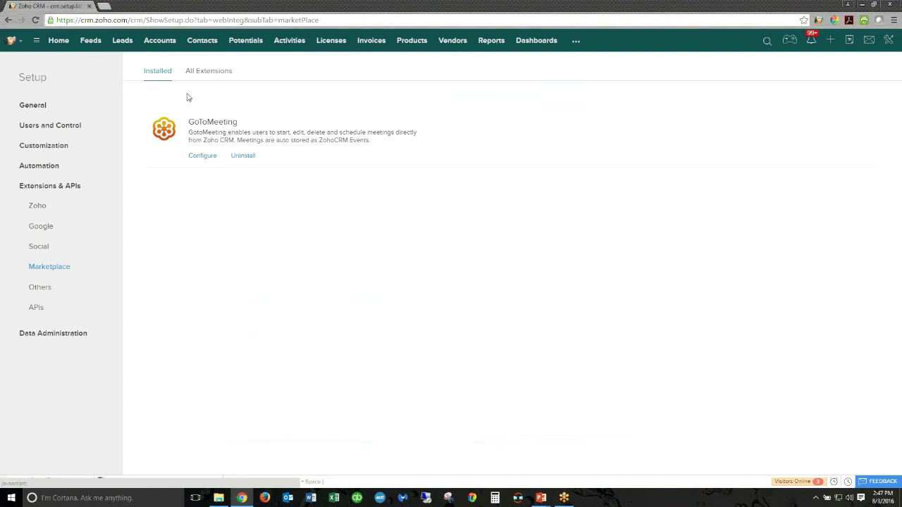
- Switch the Marketplace to All Extensions and read tile descriptions such as Zillow, Zendesk and SurveyMonkey
{"action": "left_click", "coordinate": [209, 70]}
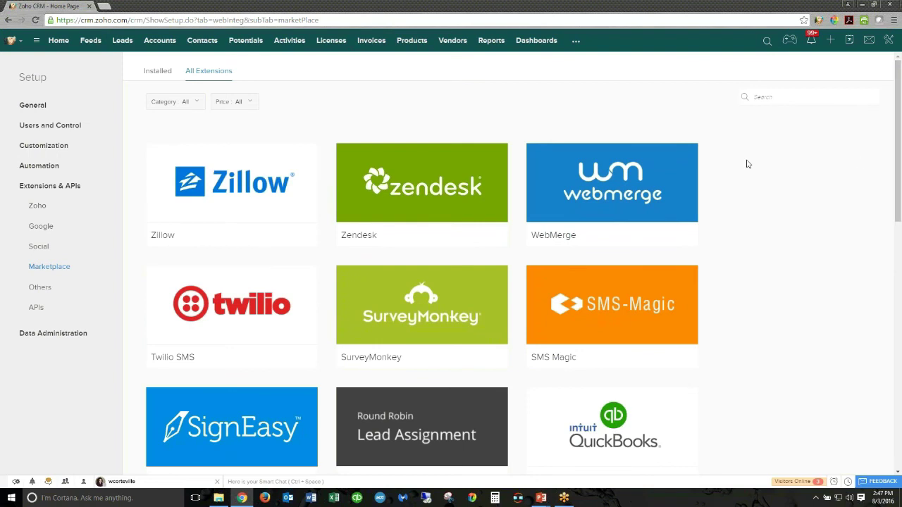
{"action": "mouse_move", "coordinate": [278, 228]}
{"action": "mouse_move", "coordinate": [221, 276]}
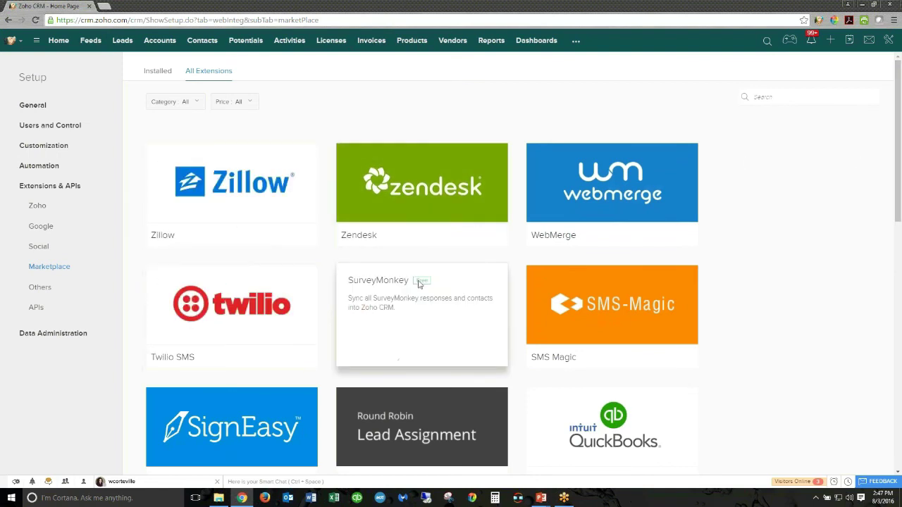
{"action": "mouse_move", "coordinate": [419, 188]}
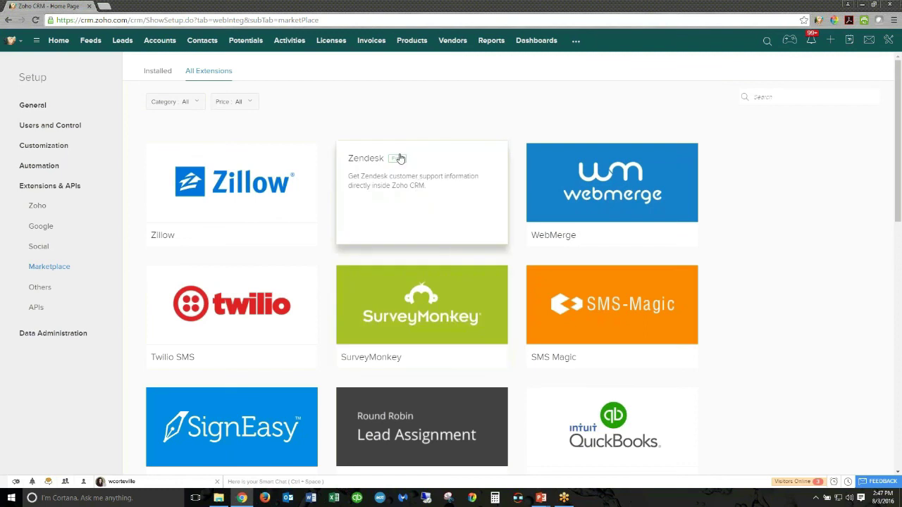
{"action": "mouse_move", "coordinate": [446, 303]}
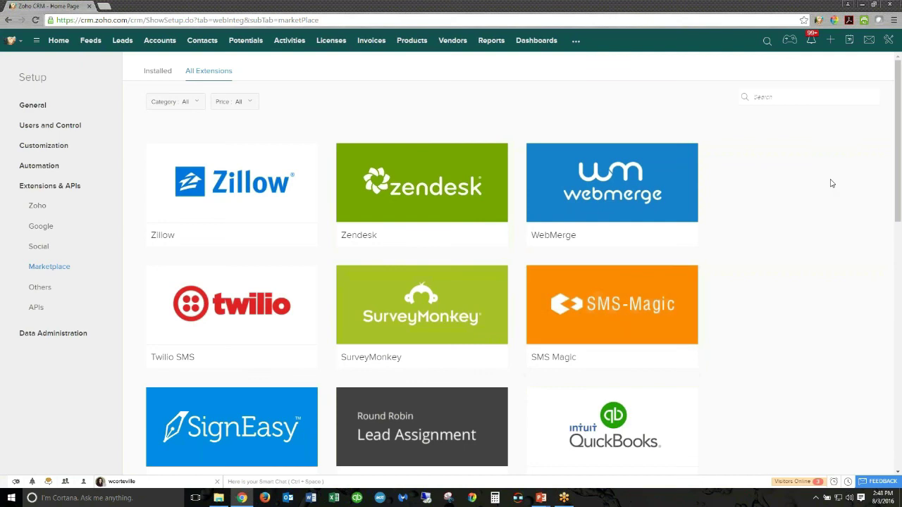
{"action": "scroll", "coordinate": [832, 184], "scroll_direction": "down", "scroll_amount": 5}
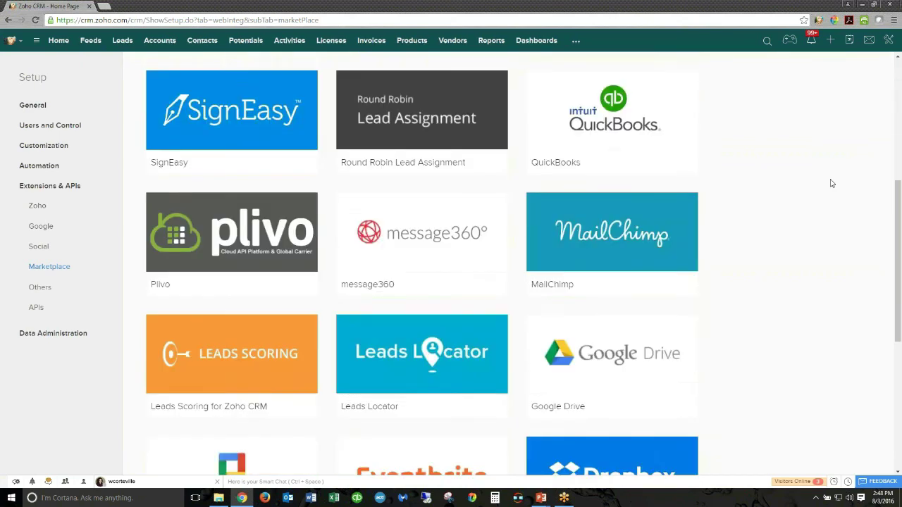
{"action": "scroll", "coordinate": [831, 183], "scroll_direction": "down", "scroll_amount": 1}
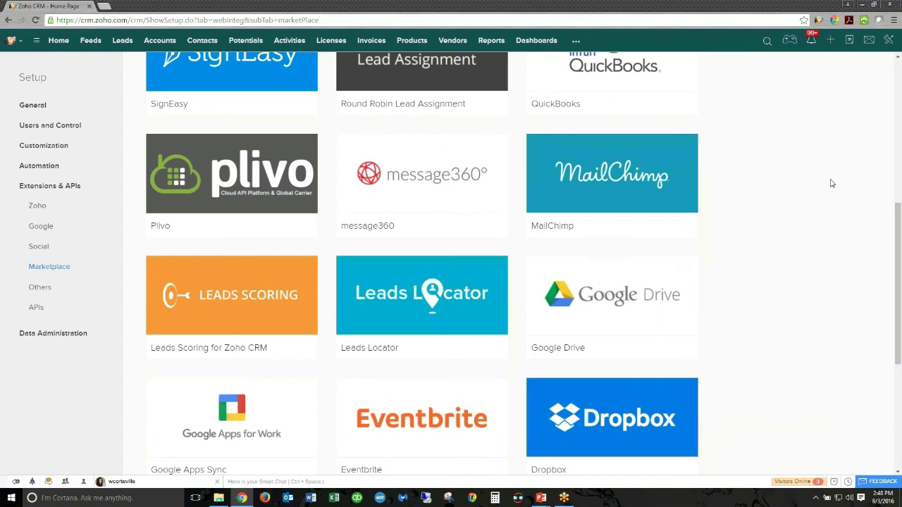
{"action": "scroll", "coordinate": [832, 183], "scroll_direction": "down", "scroll_amount": 3}
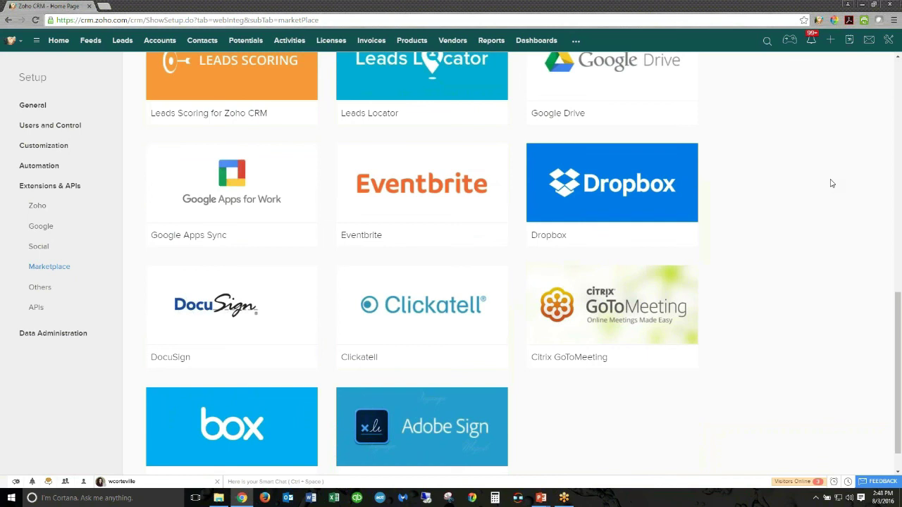
{"action": "scroll", "coordinate": [832, 184], "scroll_direction": "up", "scroll_amount": 8}
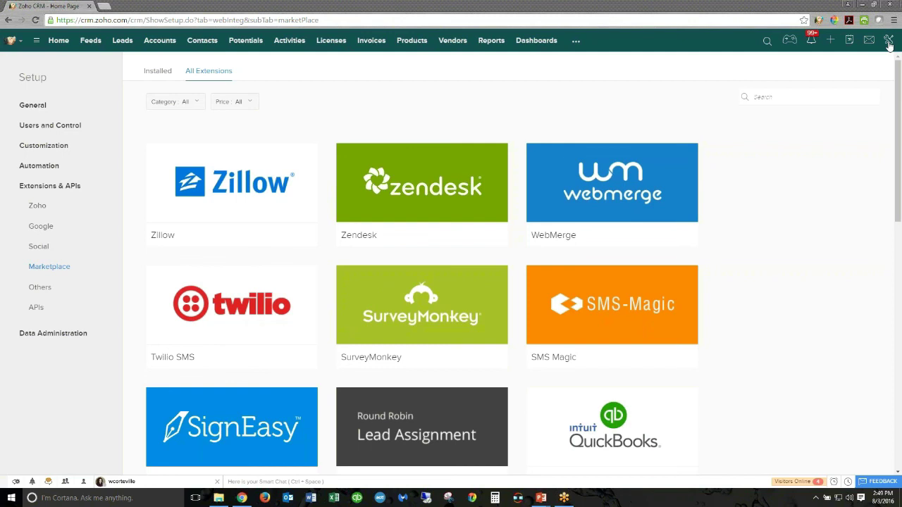
- Check the Setup gear menu, then bring up the Share your feedback form
{"action": "left_click", "coordinate": [890, 44]}
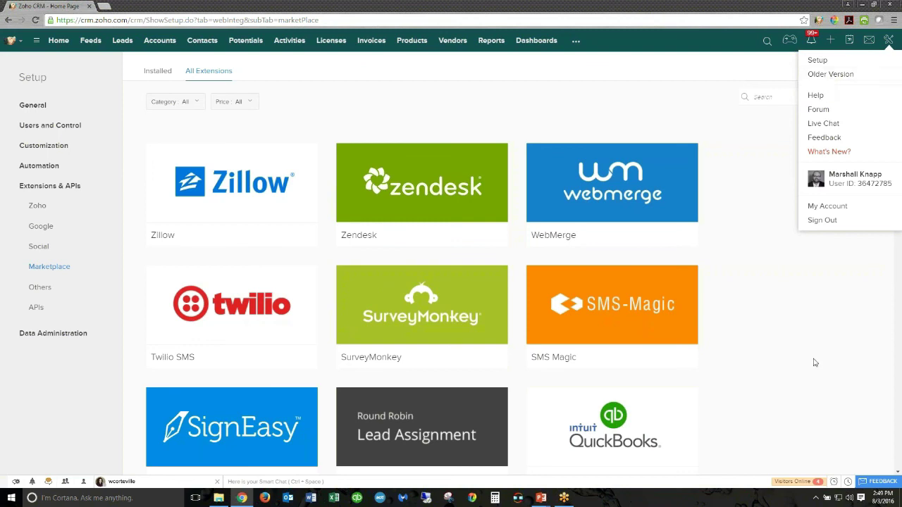
{"action": "left_click", "coordinate": [874, 486]}
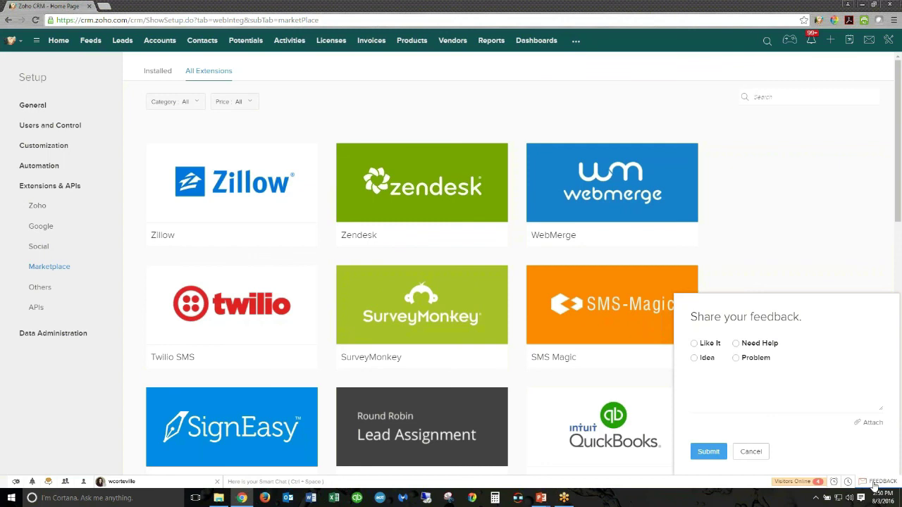
- Dismiss the feedback form without submitting and go to the All Contacts list
{"action": "left_click", "coordinate": [750, 452]}
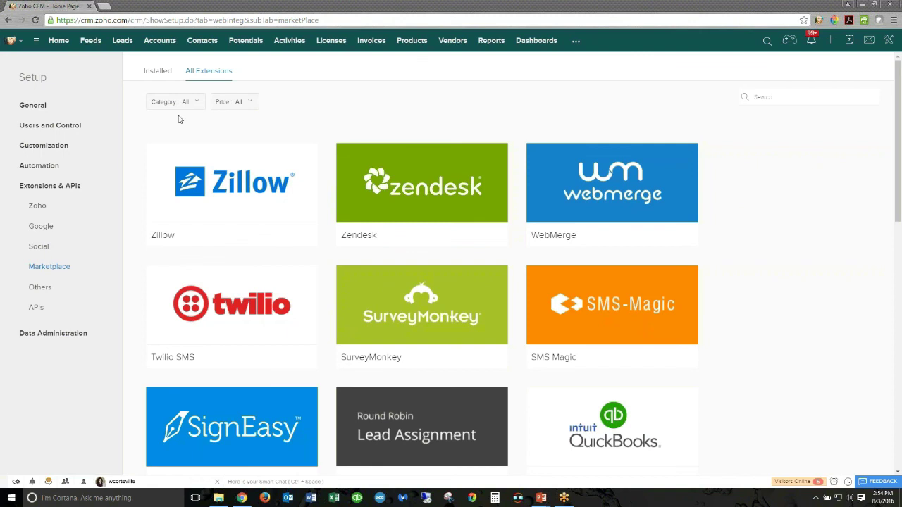
{"action": "left_click", "coordinate": [203, 41]}
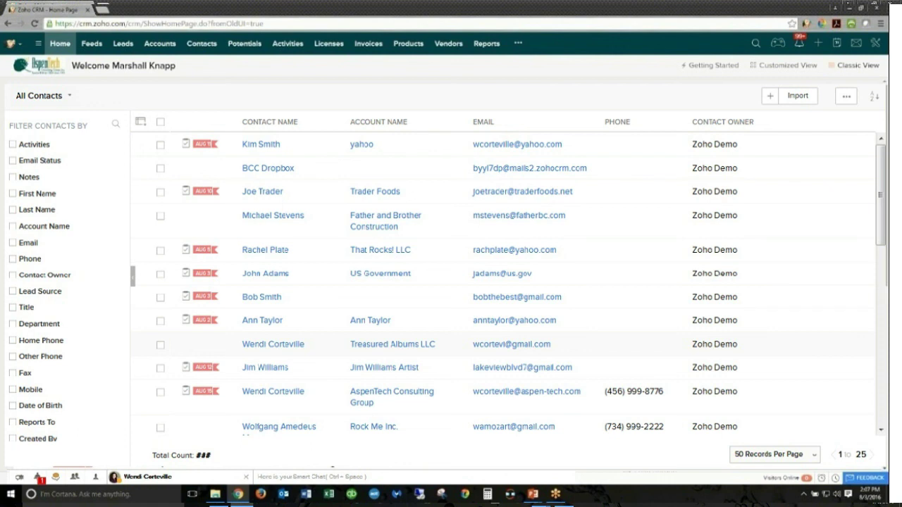
- Open a contact's detail record from the All Contacts list
{"action": "left_click", "coordinate": [262, 296]}
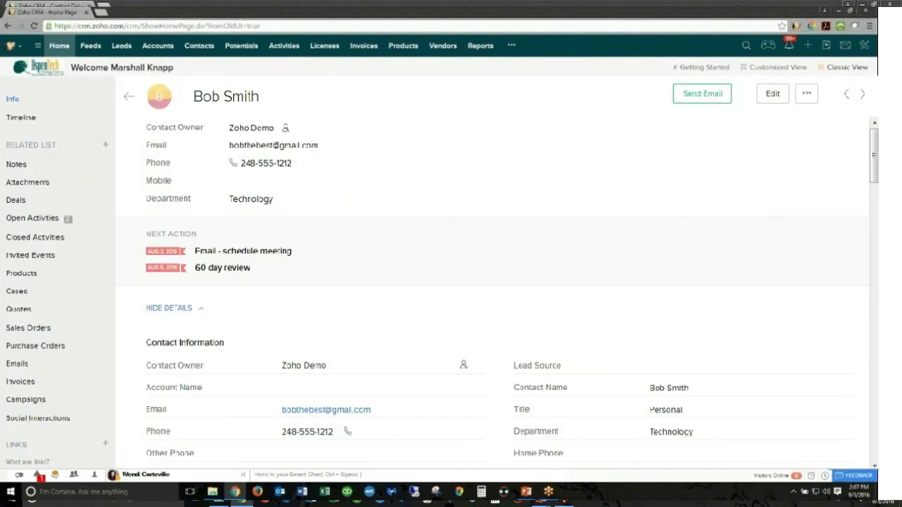